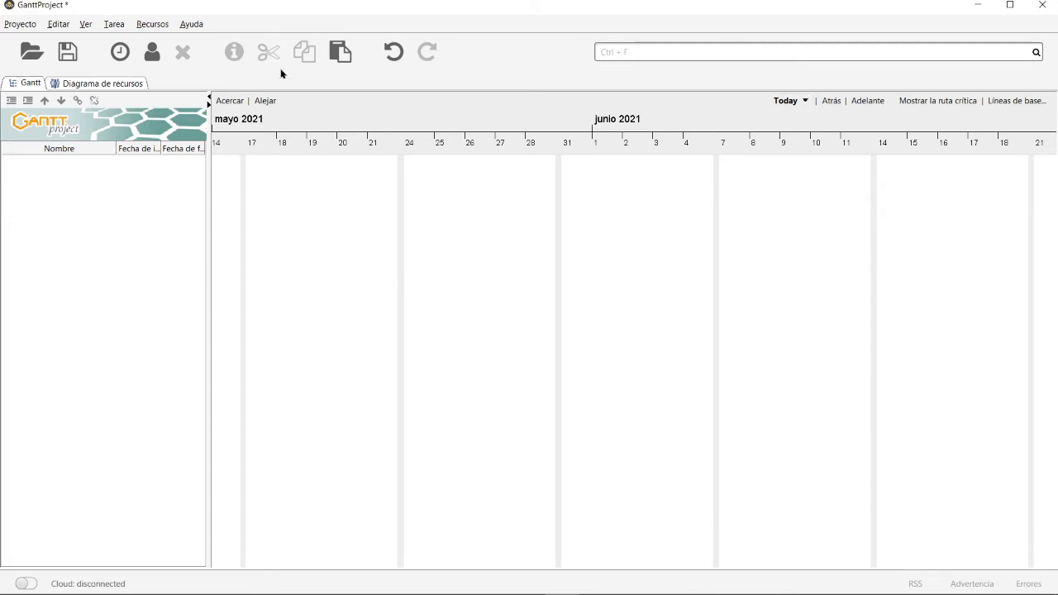
Step: Examine the empty Gantt timeline from March to June 2021 and the resource chart, returning to the Gantt view
{"action": "left_click_drag", "start_coordinate": [771, 267], "coordinate": [796, 278]}
{"action": "left_click_drag", "start_coordinate": [385, 300], "coordinate": [670, 300]}
{"action": "left_click_drag", "start_coordinate": [445, 311], "coordinate": [907, 306]}
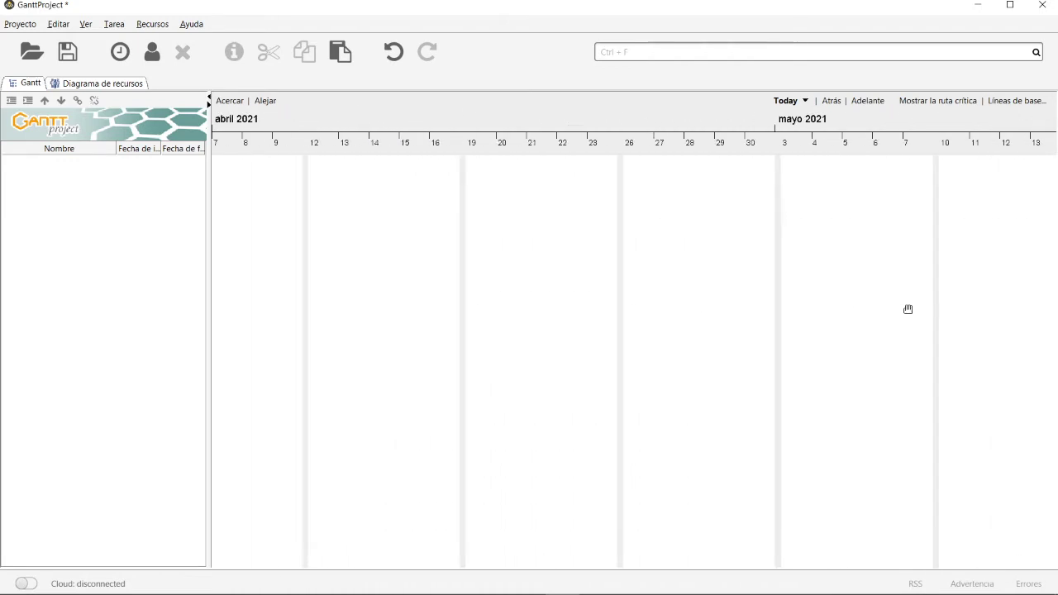
{"action": "left_click_drag", "start_coordinate": [345, 309], "coordinate": [813, 298]}
{"action": "left_click_drag", "start_coordinate": [403, 308], "coordinate": [248, 315]}
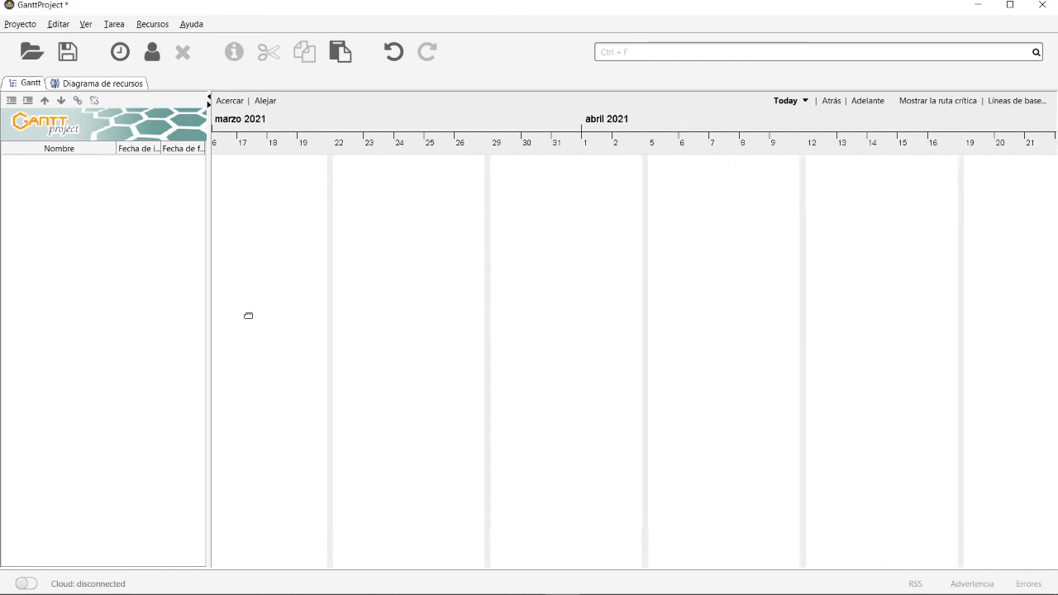
{"action": "left_click_drag", "start_coordinate": [620, 305], "coordinate": [353, 302]}
{"action": "left_click_drag", "start_coordinate": [884, 289], "coordinate": [711, 289]}
{"action": "left_click_drag", "start_coordinate": [909, 277], "coordinate": [716, 277]}
{"action": "left_click_drag", "start_coordinate": [968, 265], "coordinate": [613, 262]}
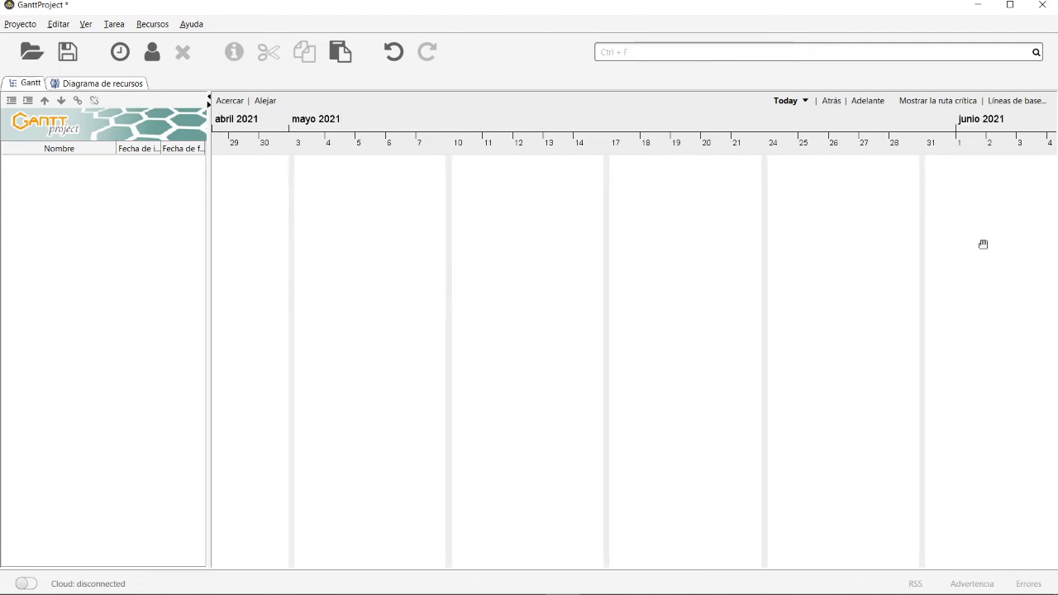
{"action": "mouse_move", "coordinate": [982, 243]}
{"action": "left_mouse_down"}
{"action": "mouse_move", "coordinate": [663, 240]}
{"action": "mouse_move", "coordinate": [675, 248]}
{"action": "mouse_move", "coordinate": [638, 254]}
{"action": "mouse_move", "coordinate": [972, 253]}
{"action": "left_mouse_up"}
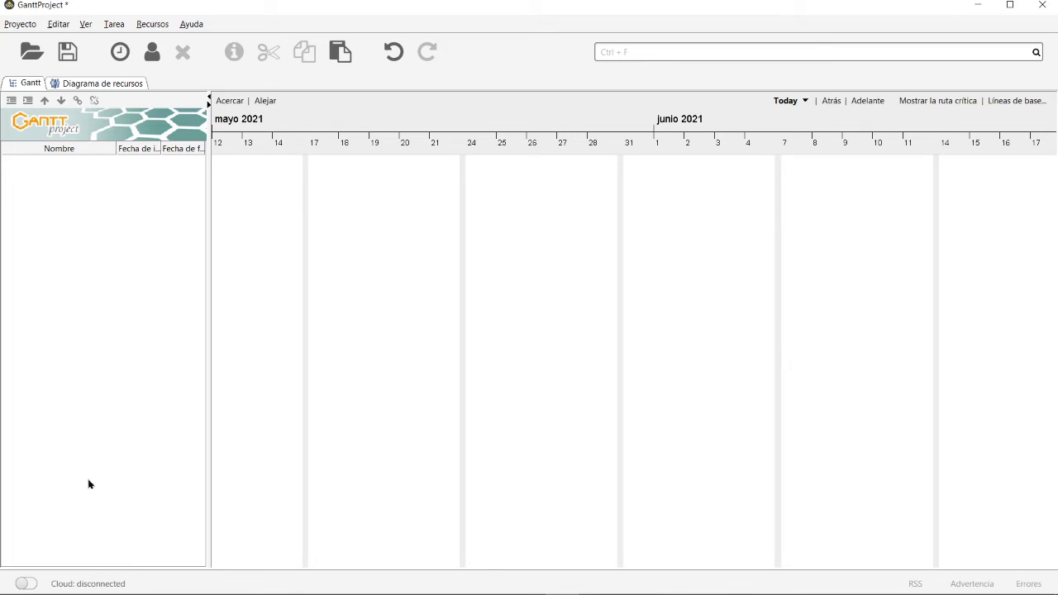
{"action": "left_click_drag", "start_coordinate": [378, 279], "coordinate": [644, 263]}
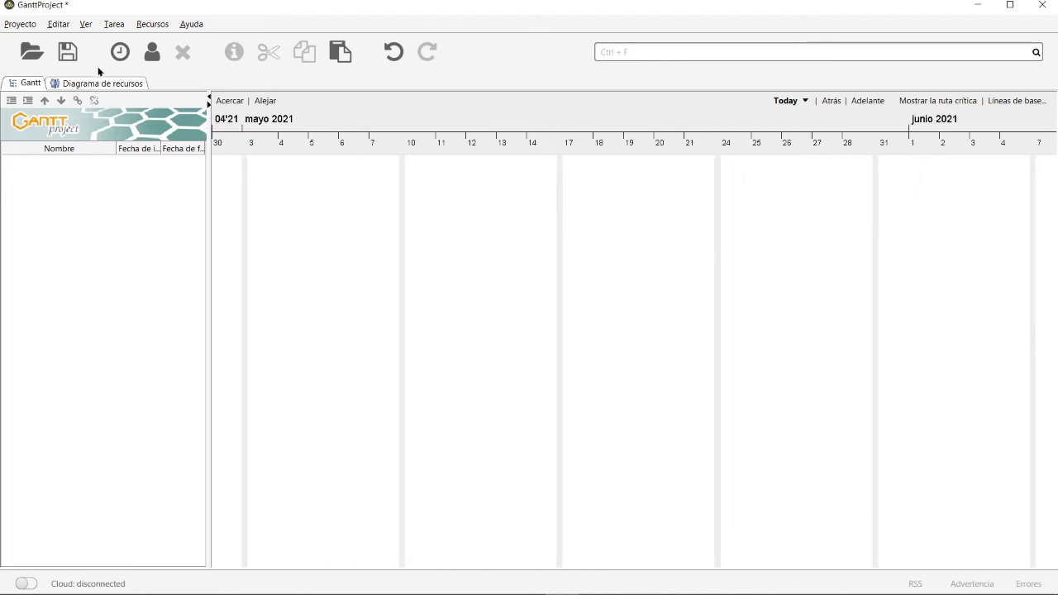
{"action": "left_click", "coordinate": [96, 88]}
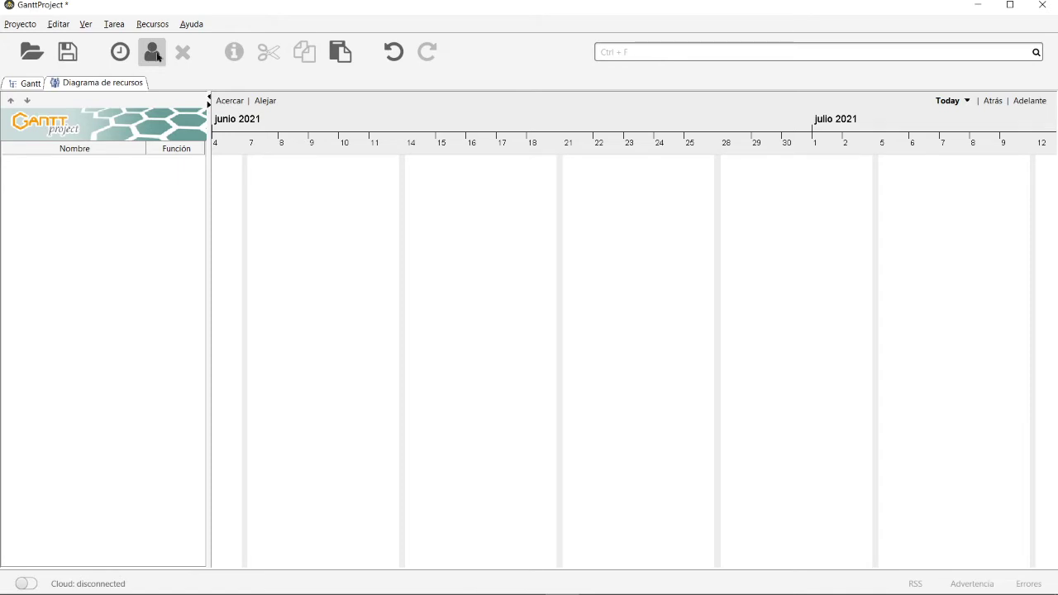
{"action": "left_click", "coordinate": [20, 85]}
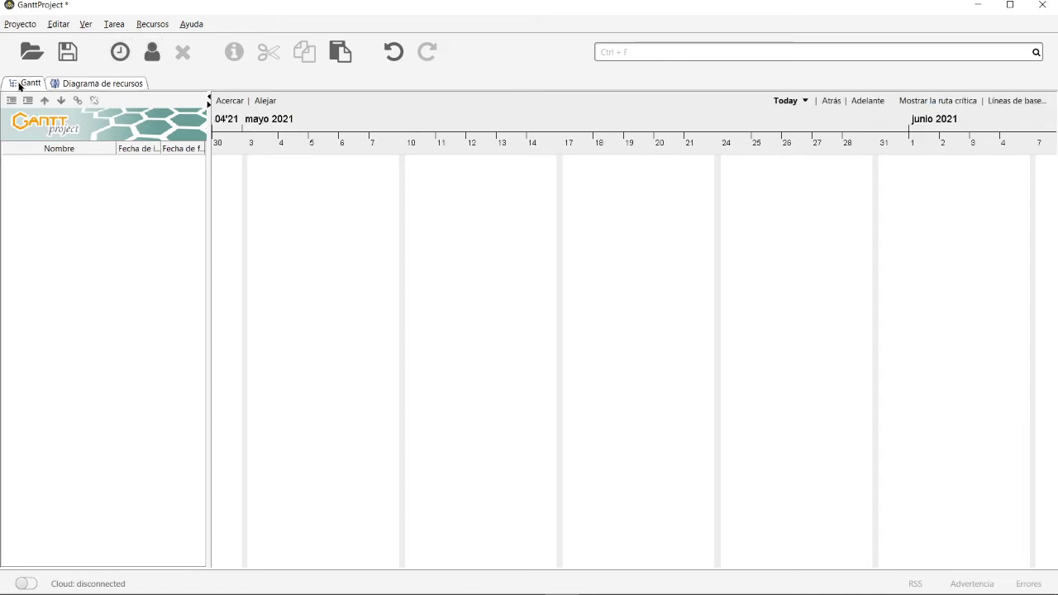
Step: Add a new task to the Gantt chart and delete it again
{"action": "left_click", "coordinate": [121, 53]}
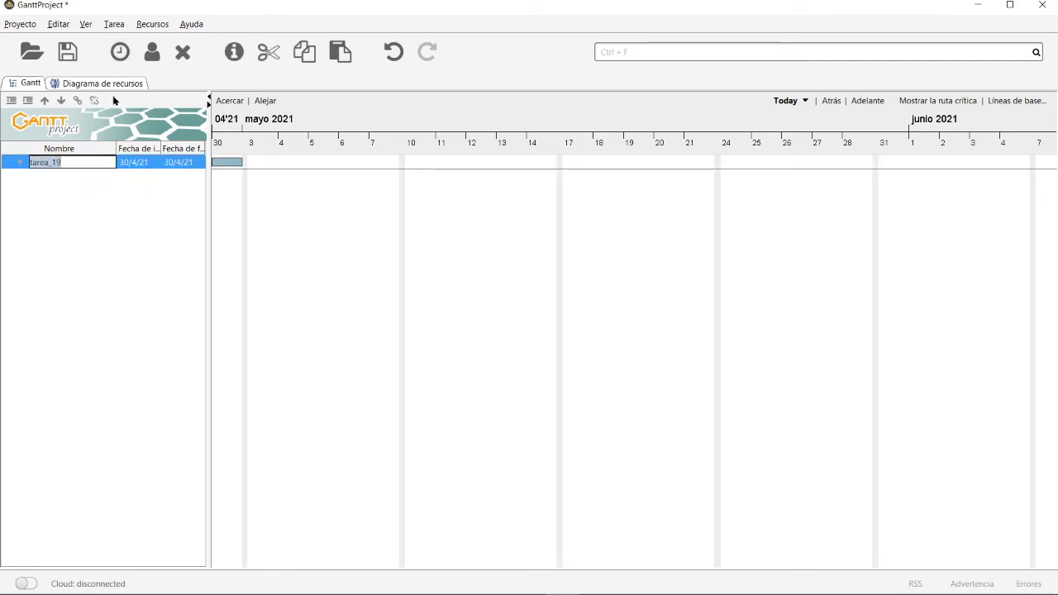
{"action": "right_click", "coordinate": [19, 170]}
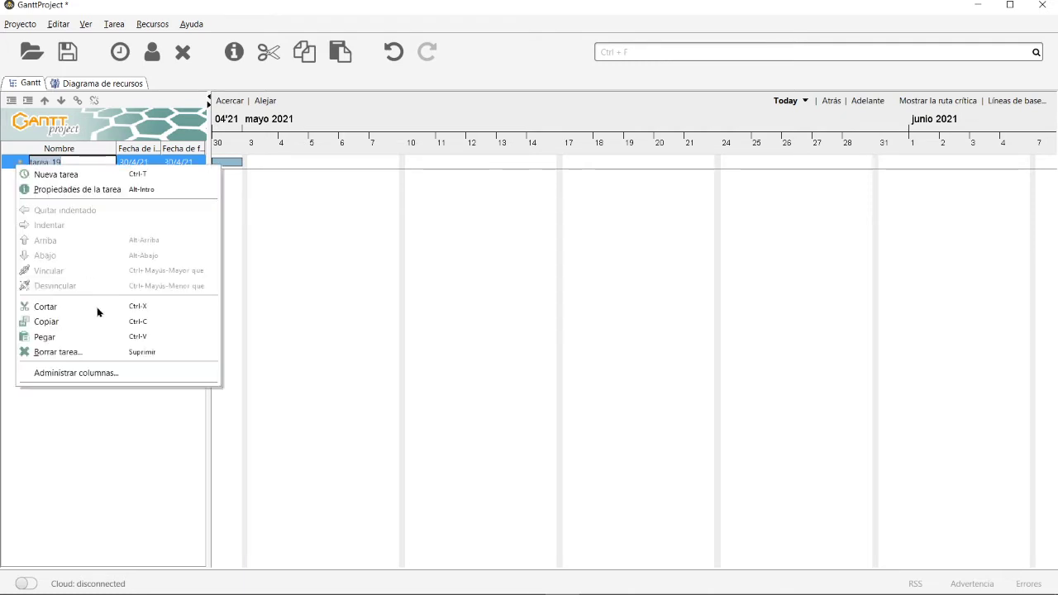
{"action": "left_click", "coordinate": [91, 352]}
Step: Start a new project, declining to save the current one
{"action": "left_click", "coordinate": [19, 24]}
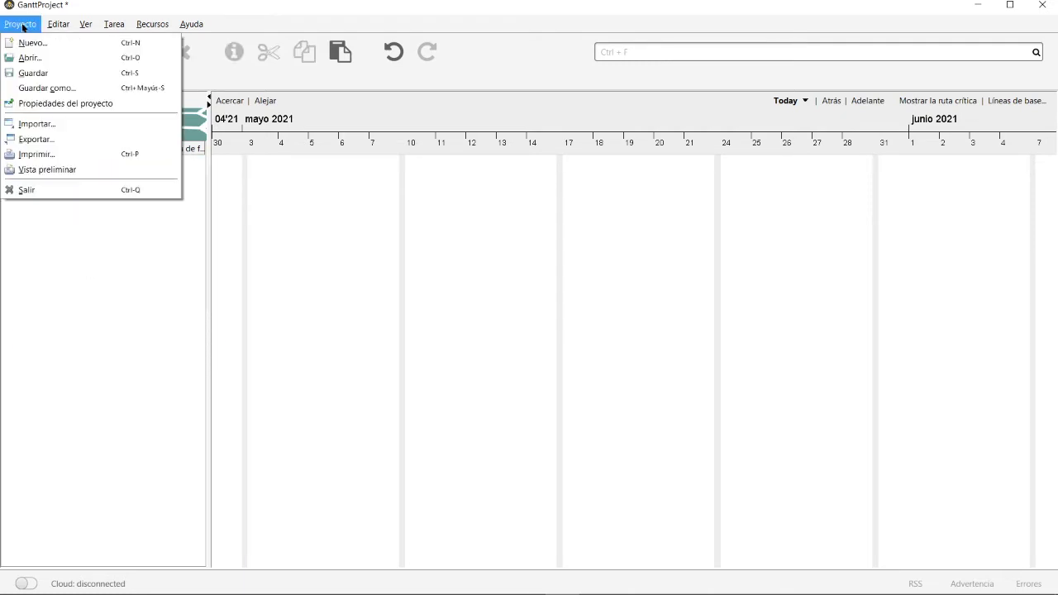
{"action": "left_click", "coordinate": [38, 43]}
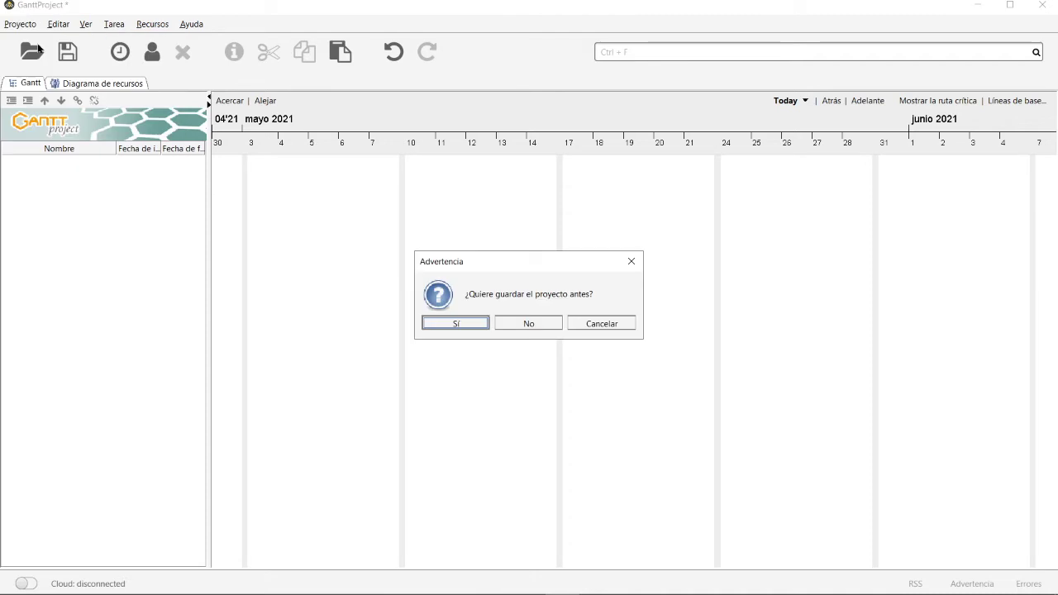
{"action": "left_click", "coordinate": [551, 323]}
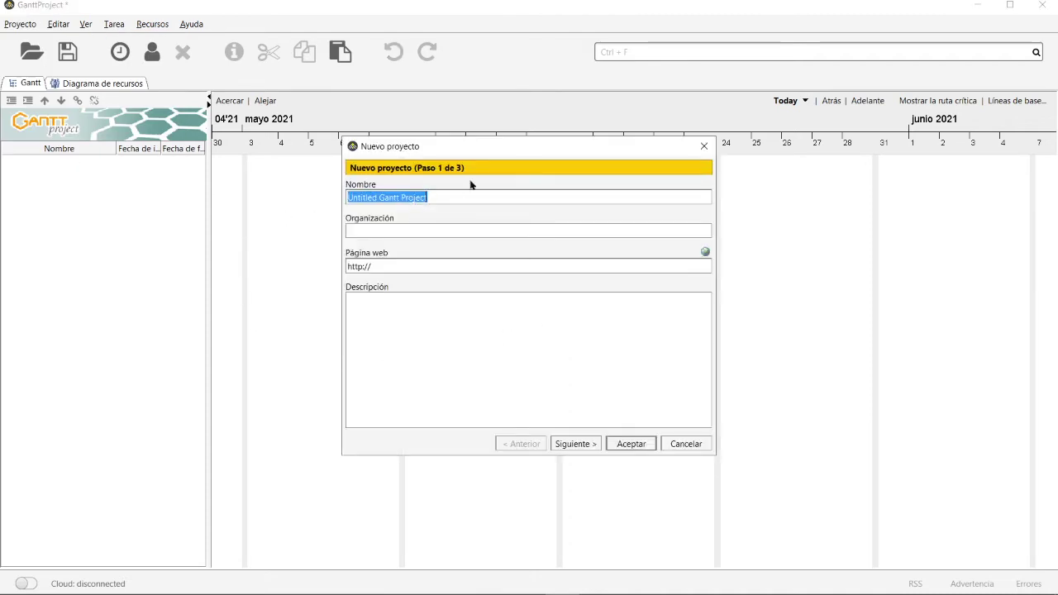
Step: Open the Windows Magnifier (Lupa) and enlarge the screen to 200%
{"action": "mouse_move", "coordinate": [322, 589]}
{"action": "left_click", "coordinate": [287, 585]}
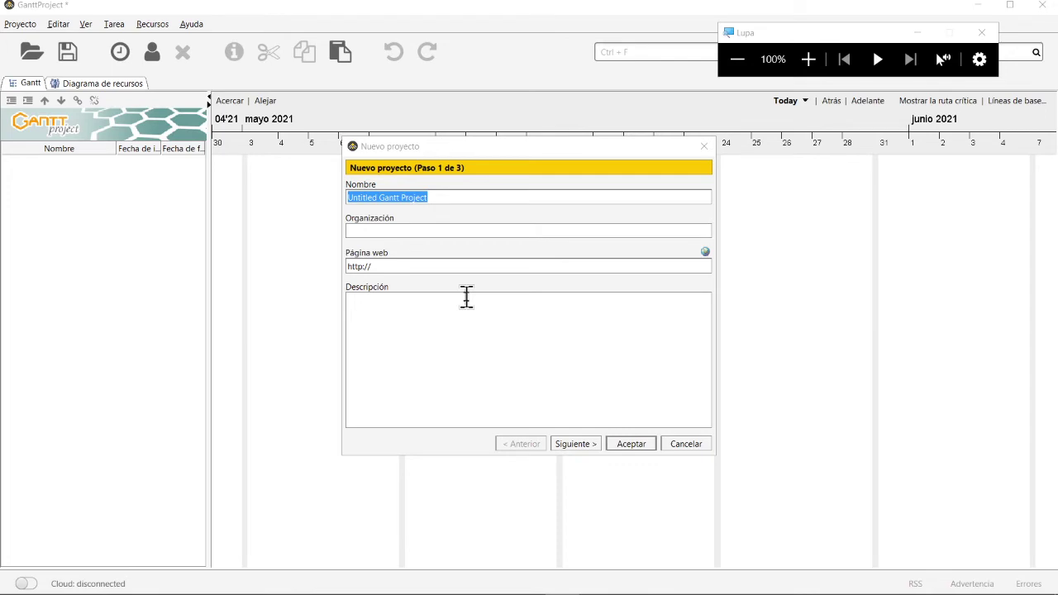
{"action": "left_click", "coordinate": [808, 60]}
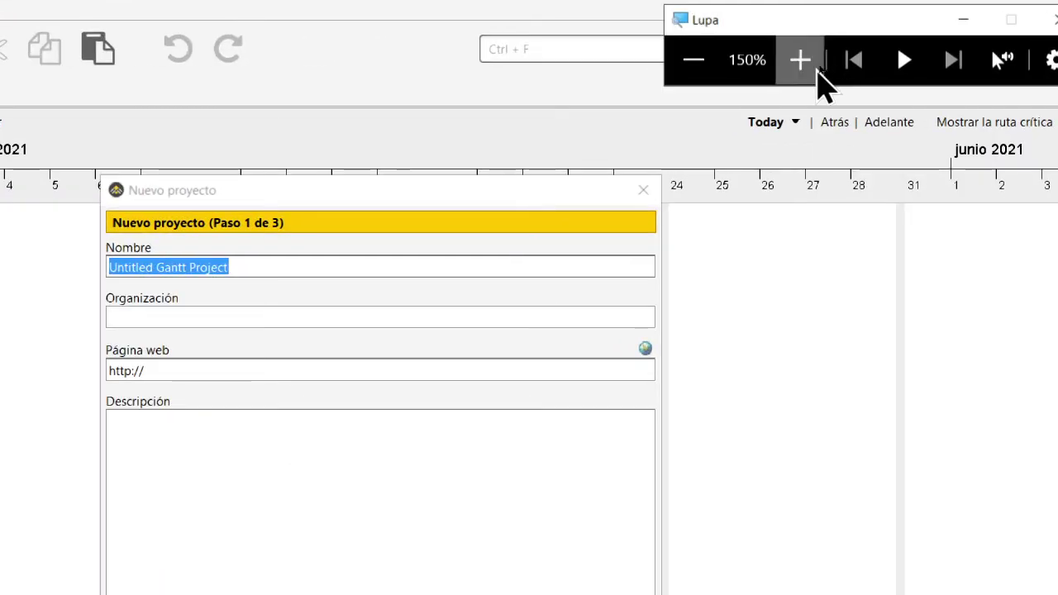
{"action": "left_click", "coordinate": [817, 63]}
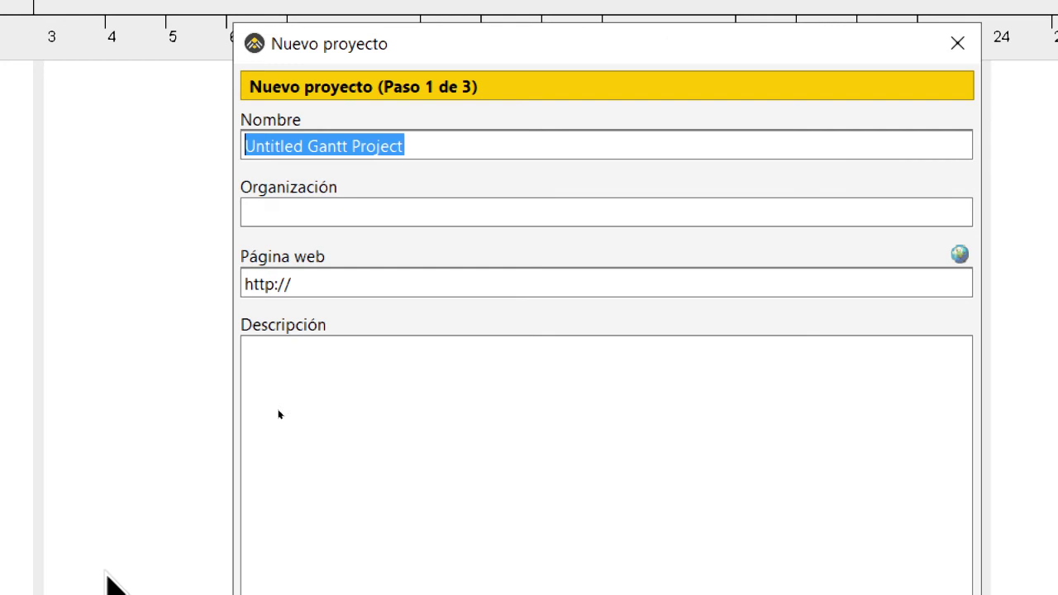
Step: Name the new project EjemploDeProyecto, set its organization to EMT de Informática, and continue to the project domain settings
{"action": "type", "text": "Ejemplo"}
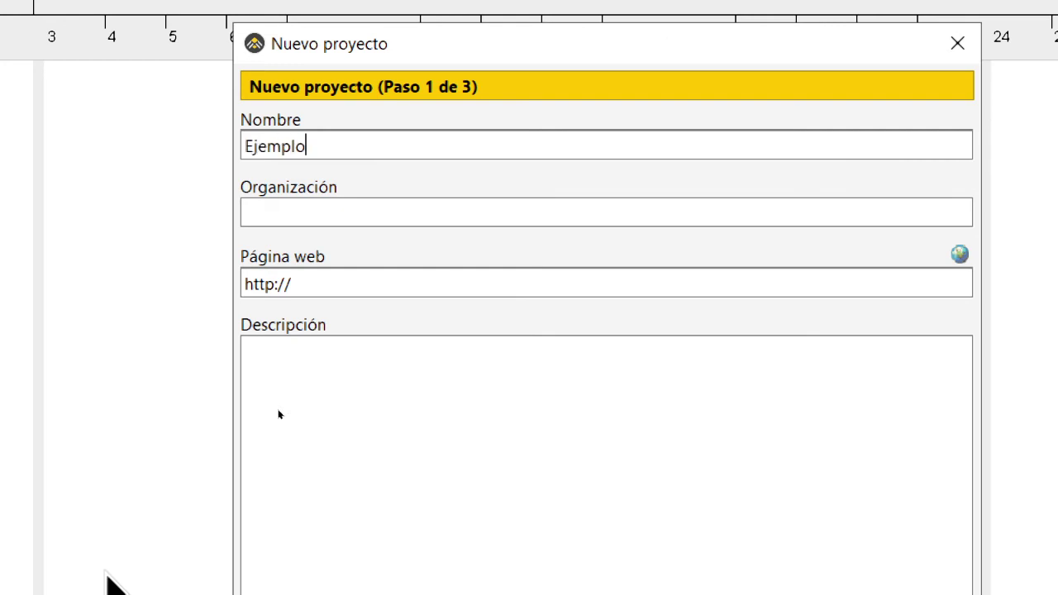
{"action": "type", "text": "DeProyecto"}
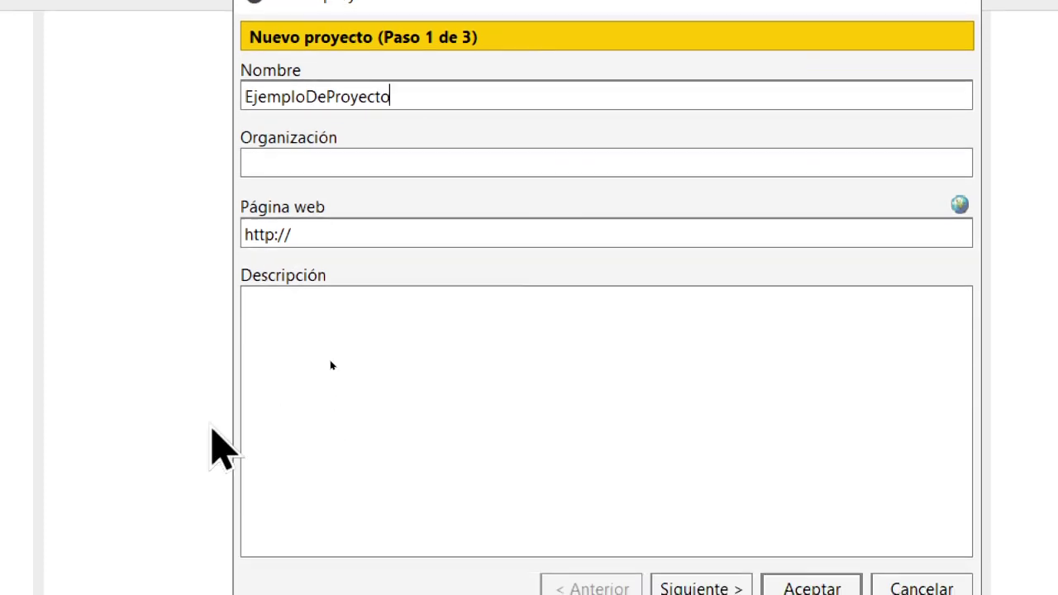
{"action": "left_click", "coordinate": [363, 219]}
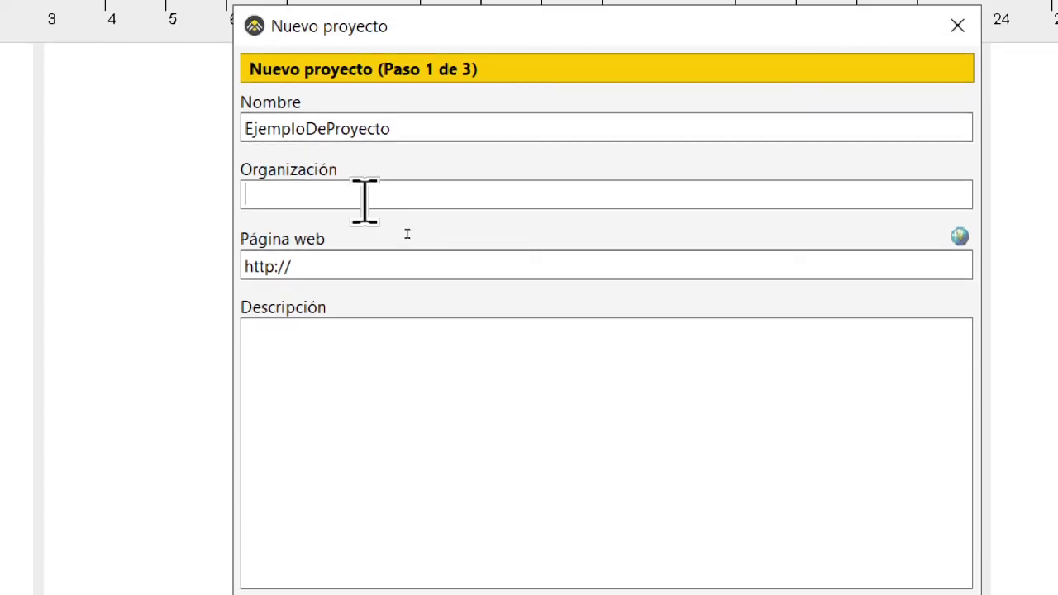
{"action": "type", "text": "EMT de Informática"}
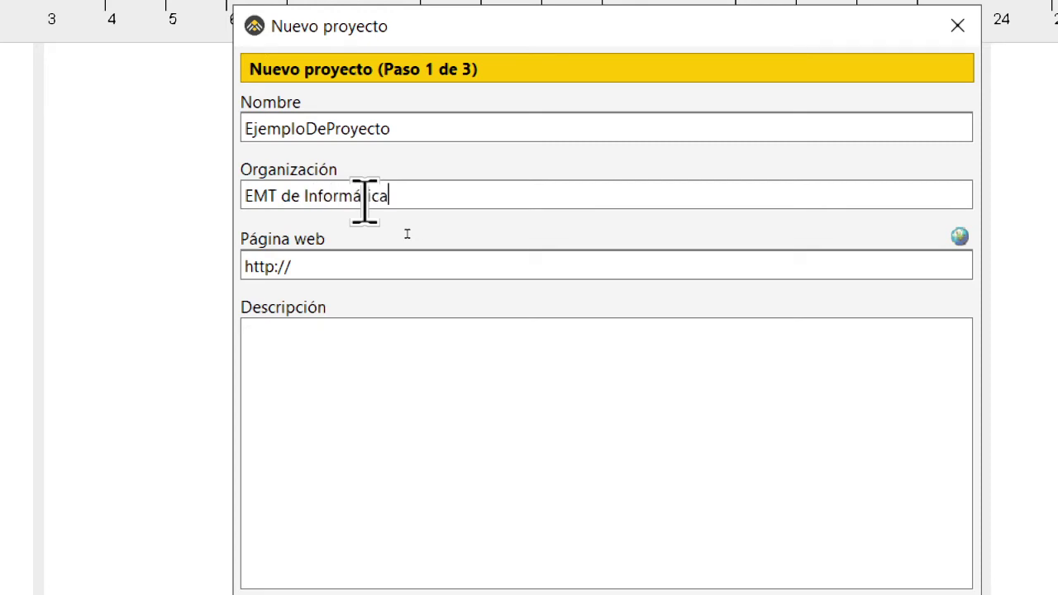
{"action": "left_click", "coordinate": [359, 266]}
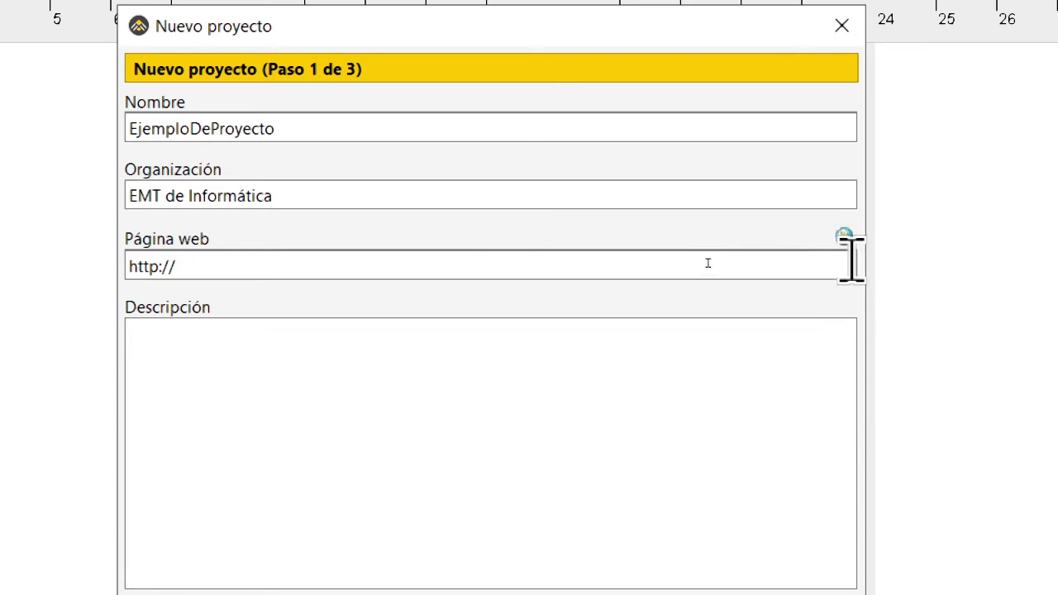
{"action": "left_click", "coordinate": [146, 348]}
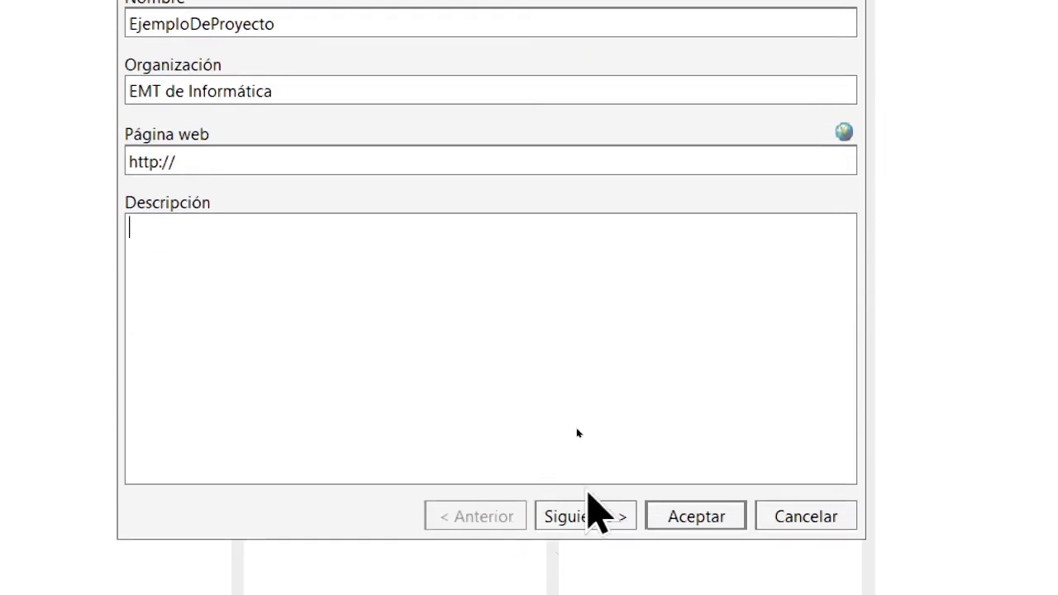
{"action": "left_click", "coordinate": [579, 519]}
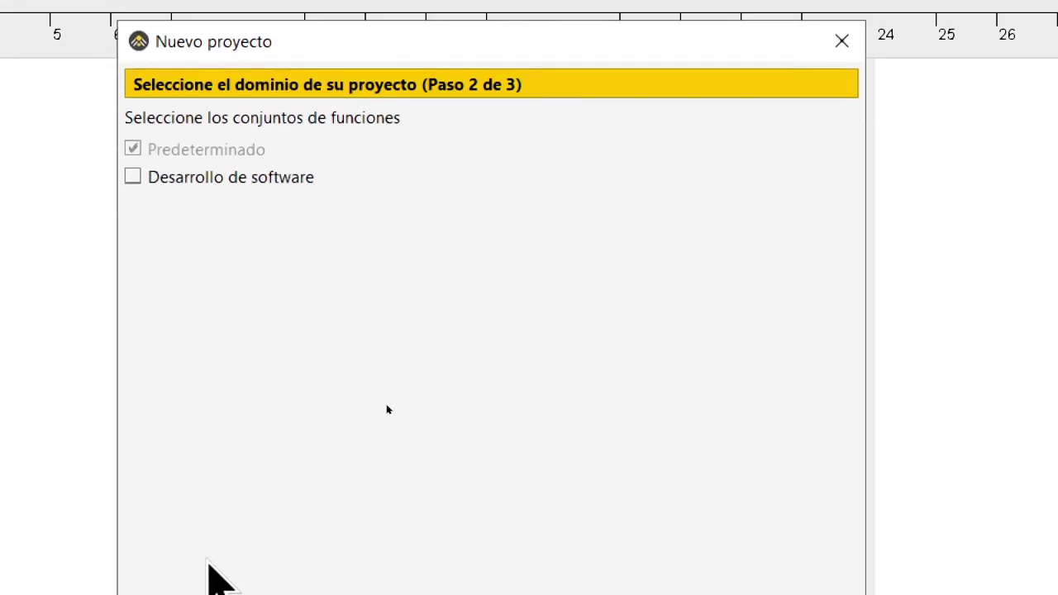
Step: Include the Desarrollo de software role set in the project and continue to the weekend and holiday settings
{"action": "mouse_move", "coordinate": [138, 154]}
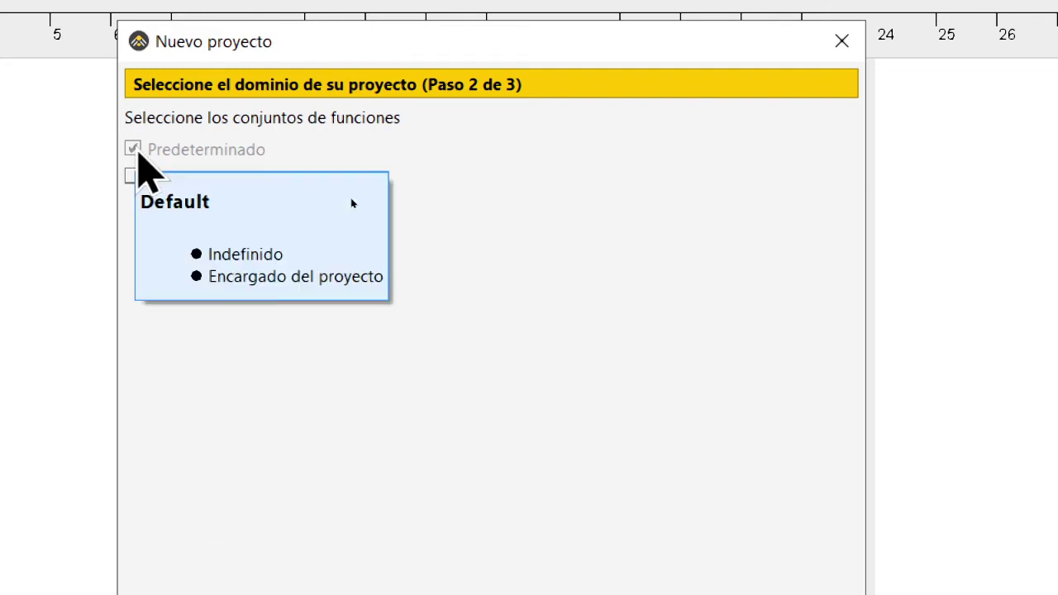
{"action": "mouse_move", "coordinate": [138, 185]}
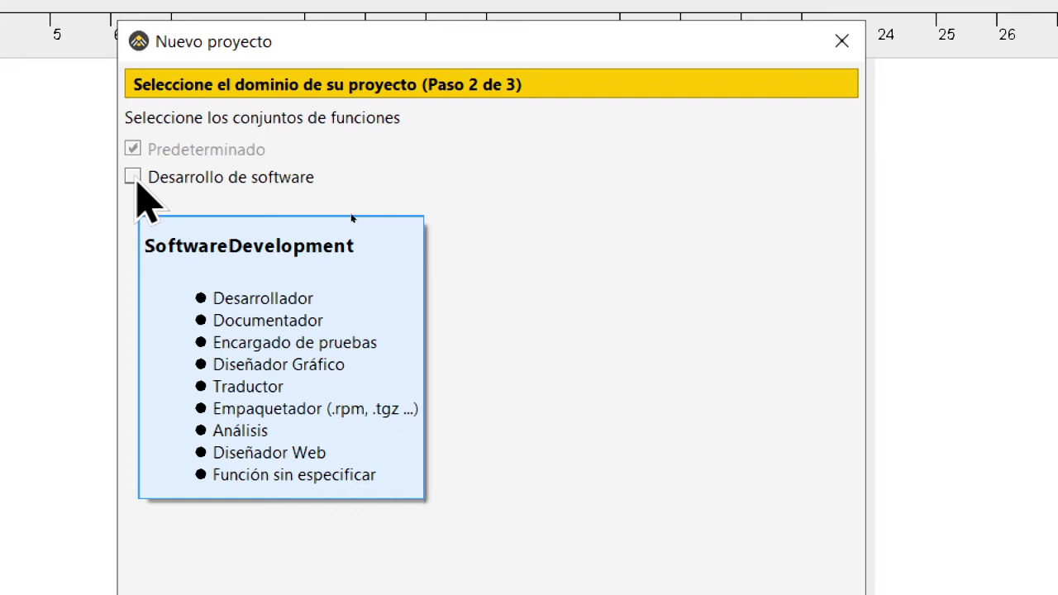
{"action": "left_click", "coordinate": [133, 177]}
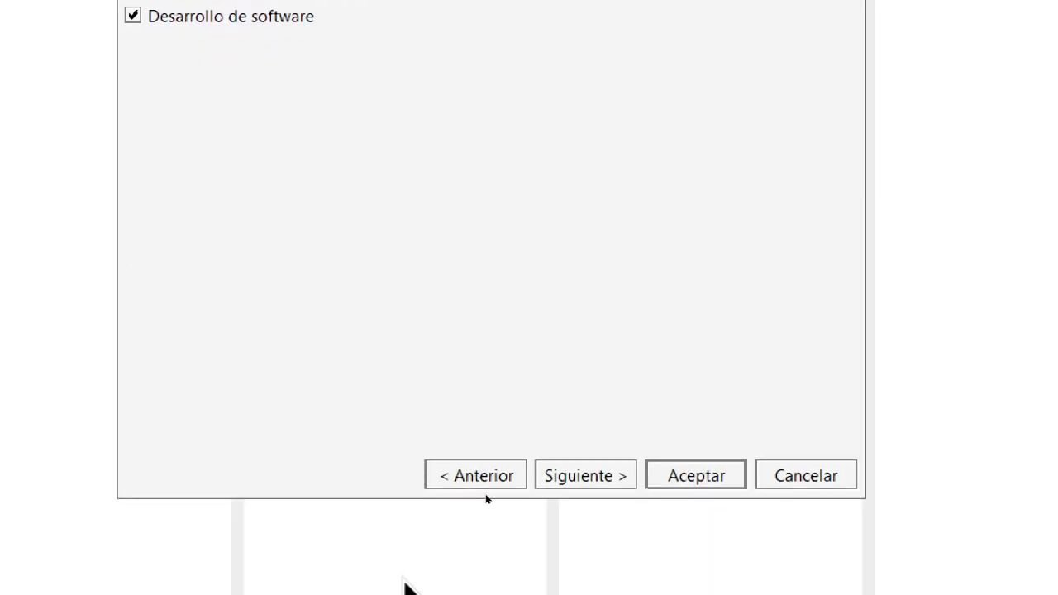
{"action": "left_click", "coordinate": [611, 476]}
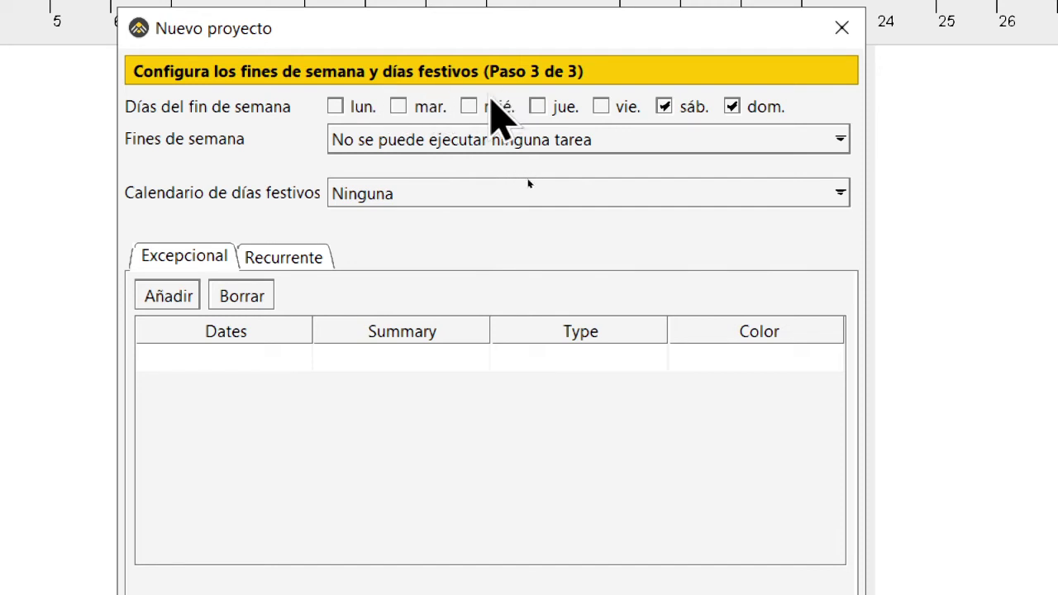
Step: Unmark Saturday and Sunday as weekend days and set weekends to "Todas las tareas se ejecutarán como en otros días"
{"action": "left_click", "coordinate": [666, 108]}
{"action": "left_click", "coordinate": [749, 113]}
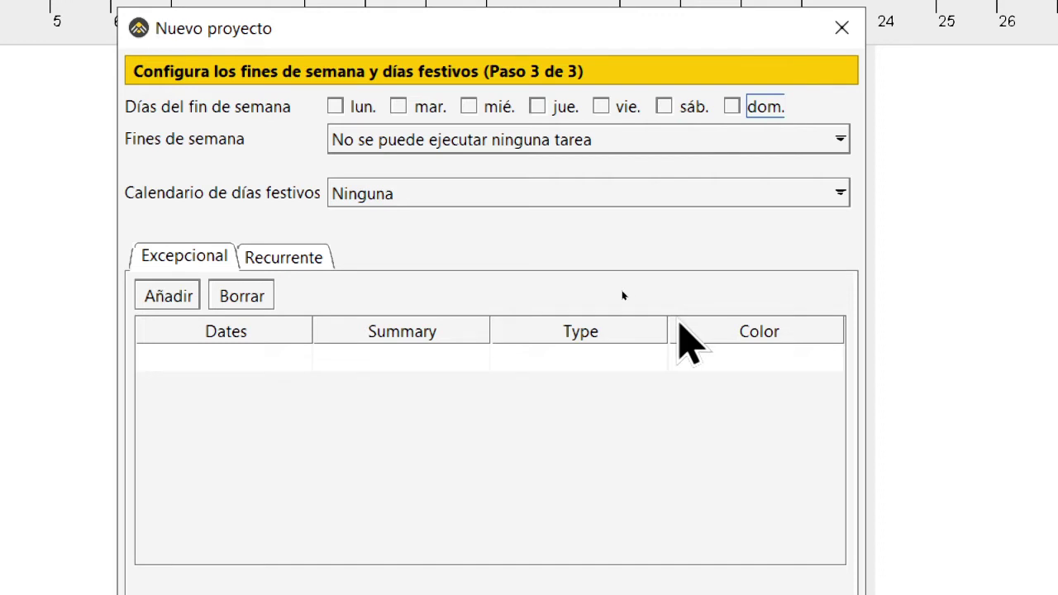
{"action": "left_click", "coordinate": [500, 147]}
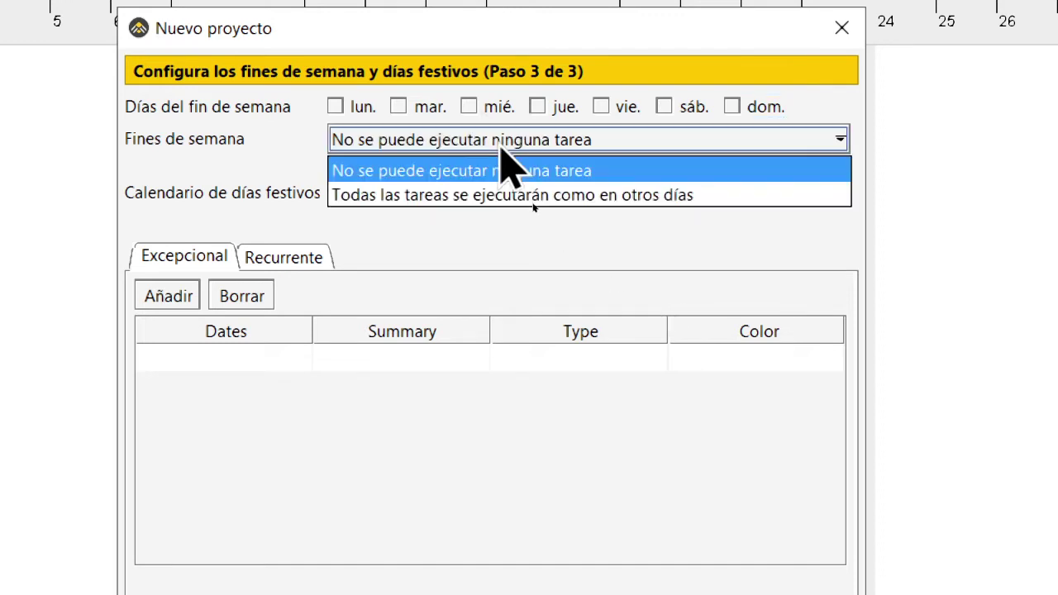
{"action": "left_click", "coordinate": [501, 199]}
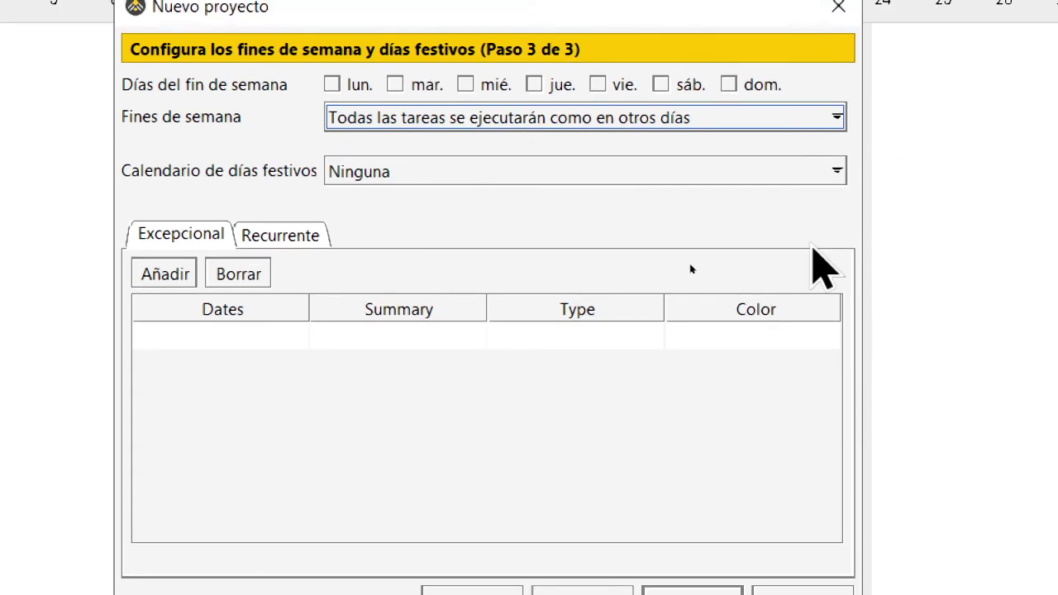
Step: Set the holiday calendar to Personalizado and finish creating the project
{"action": "left_click", "coordinate": [682, 175]}
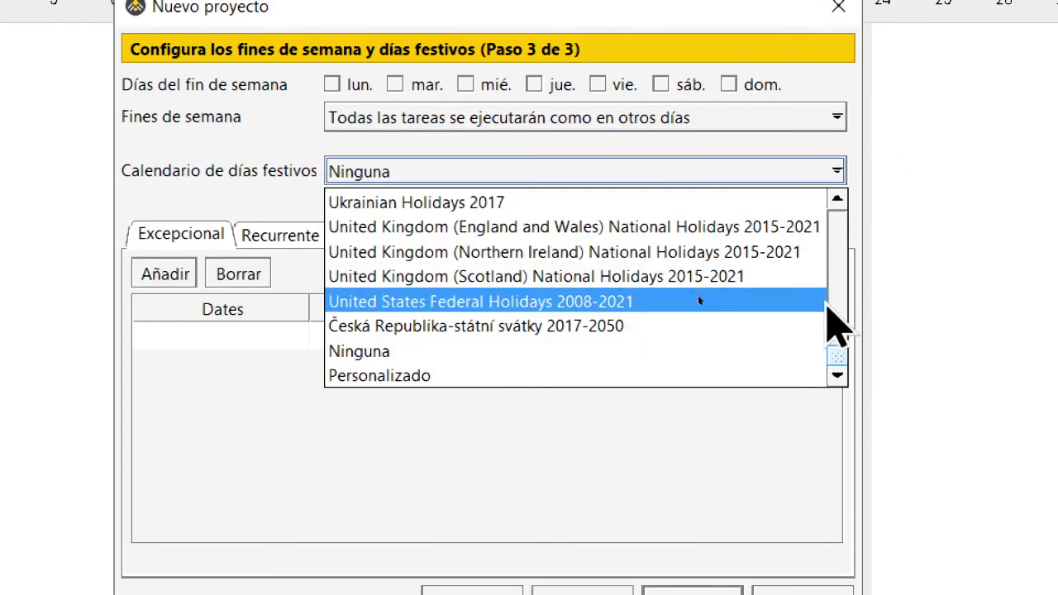
{"action": "mouse_move", "coordinate": [835, 366]}
{"action": "left_mouse_down"}
{"action": "mouse_move", "coordinate": [855, 201]}
{"action": "mouse_move", "coordinate": [839, 318]}
{"action": "mouse_move", "coordinate": [845, 376]}
{"action": "left_mouse_up"}
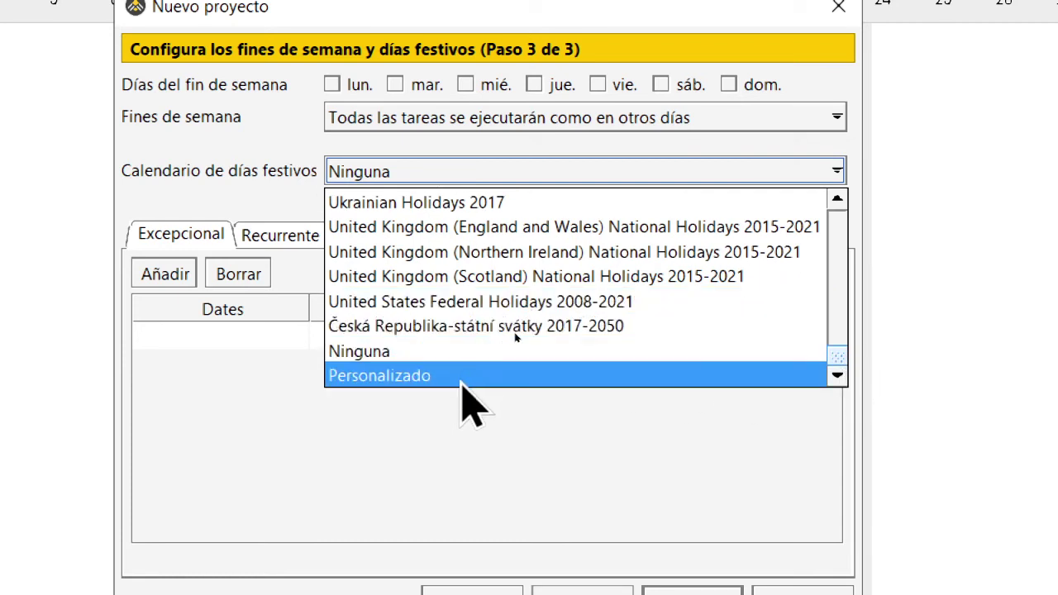
{"action": "left_click", "coordinate": [465, 381]}
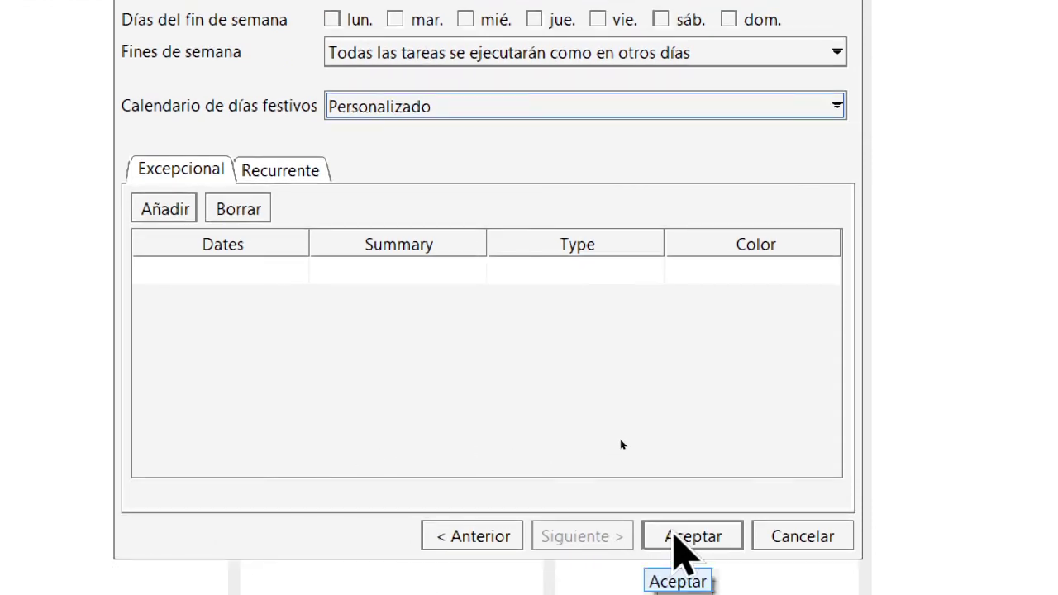
{"action": "left_click", "coordinate": [676, 535]}
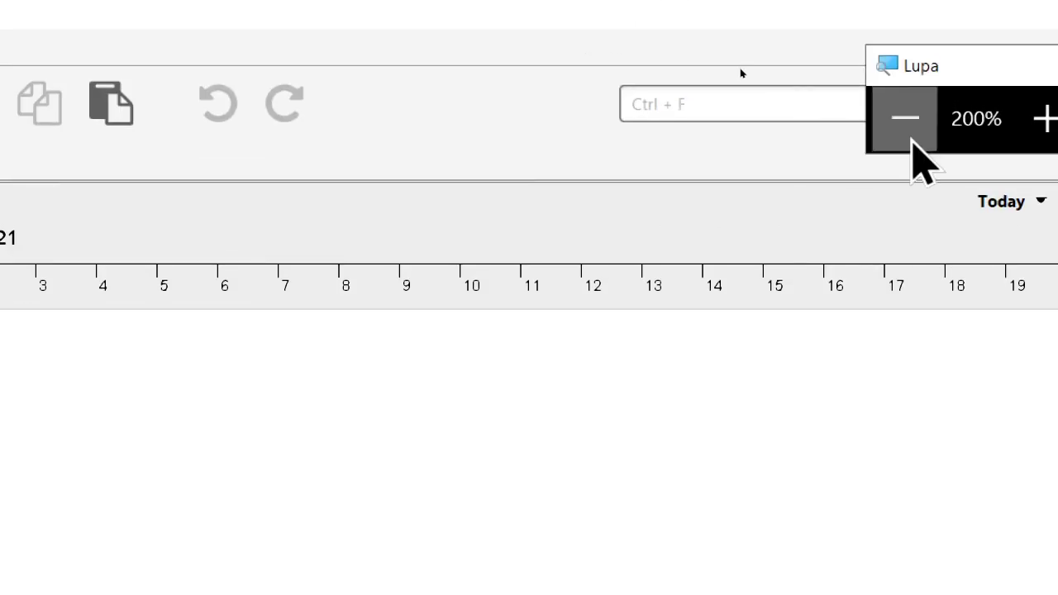
Step: Reduce the screen magnification to 100% in the Windows Magnifier
{"action": "left_click", "coordinate": [909, 136]}
{"action": "left_click", "coordinate": [909, 132]}
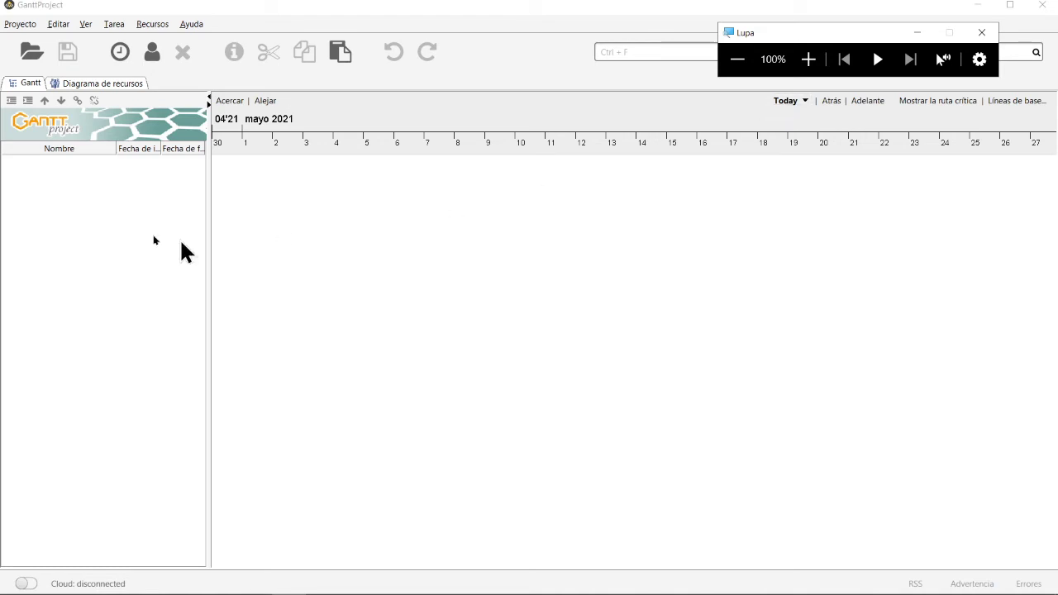
Step: Set the project's new start date to 1 de junio de 2021 in the project calendar properties, moving all tasks
{"action": "left_click", "coordinate": [25, 25]}
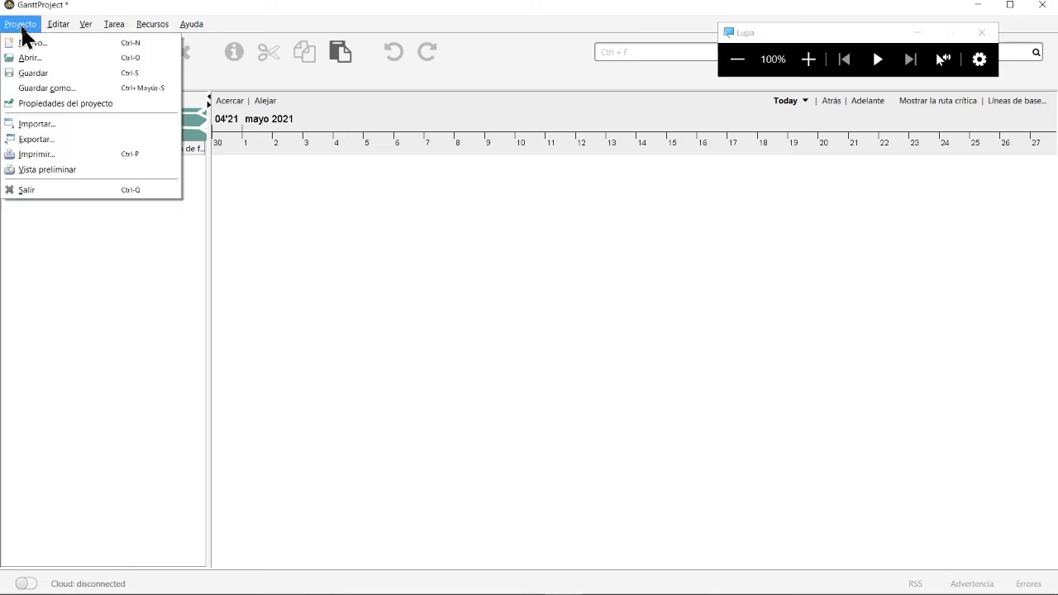
{"action": "left_click", "coordinate": [99, 105]}
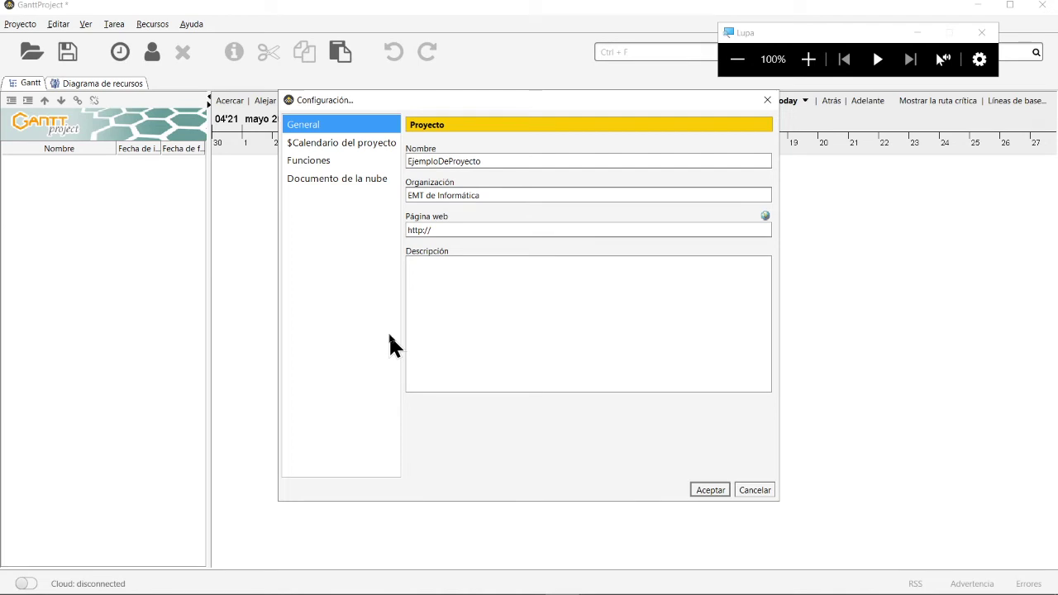
{"action": "left_click", "coordinate": [332, 144]}
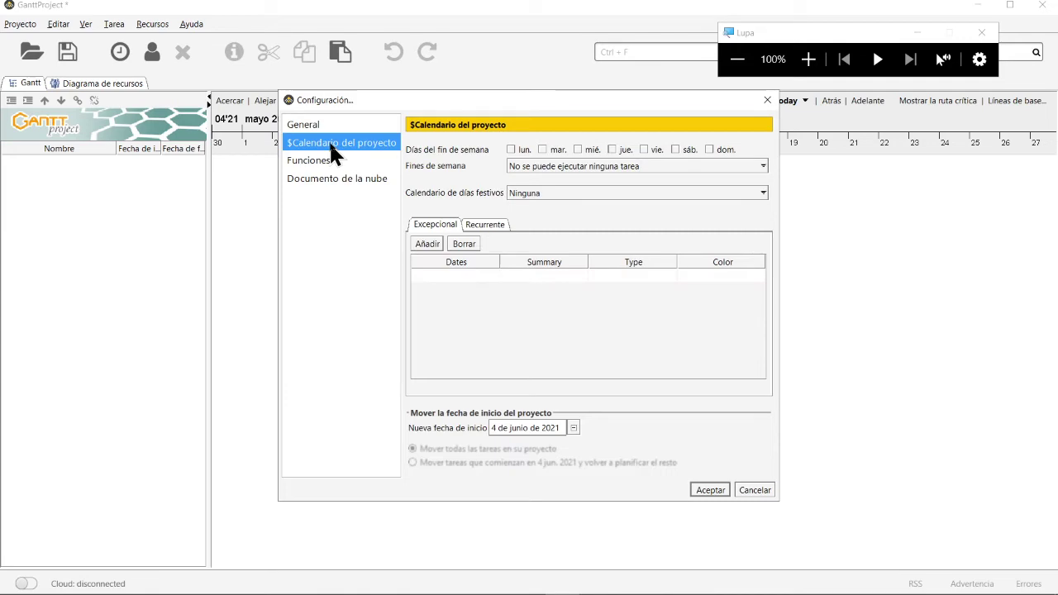
{"action": "left_click", "coordinate": [808, 59]}
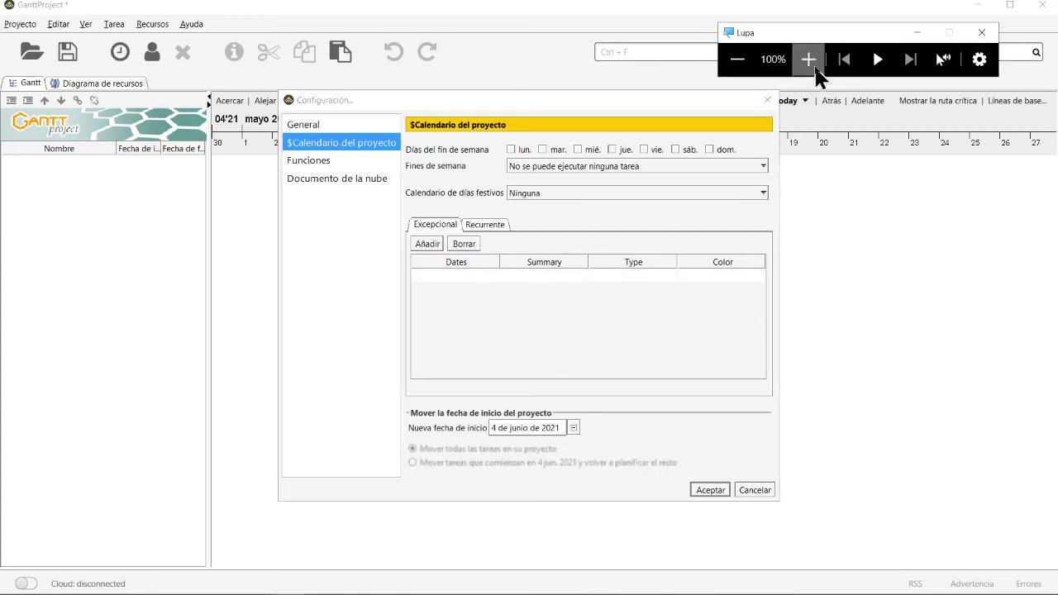
{"action": "left_click", "coordinate": [816, 66]}
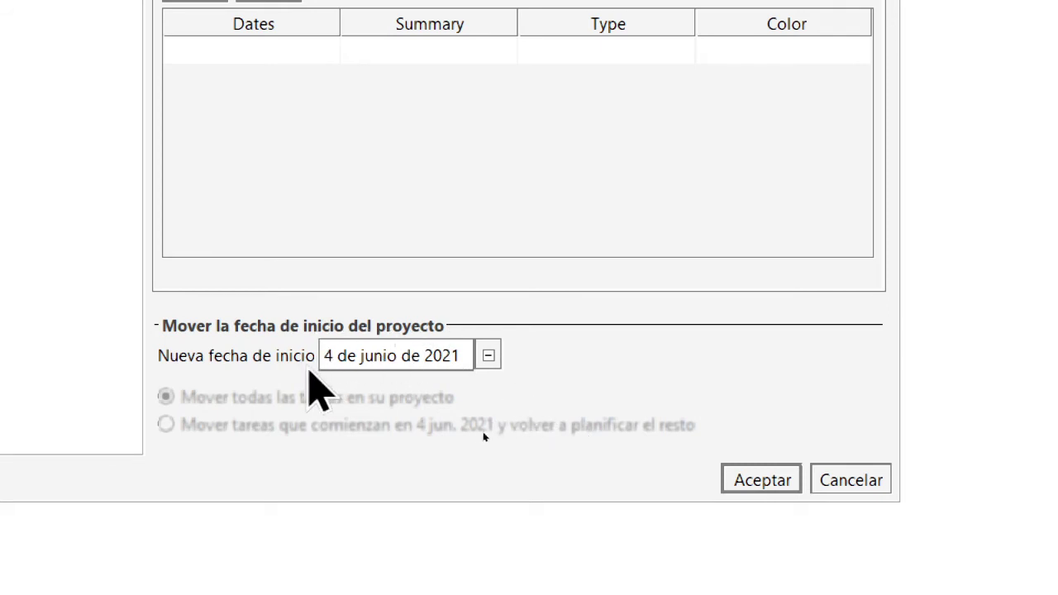
{"action": "left_click", "coordinate": [491, 359]}
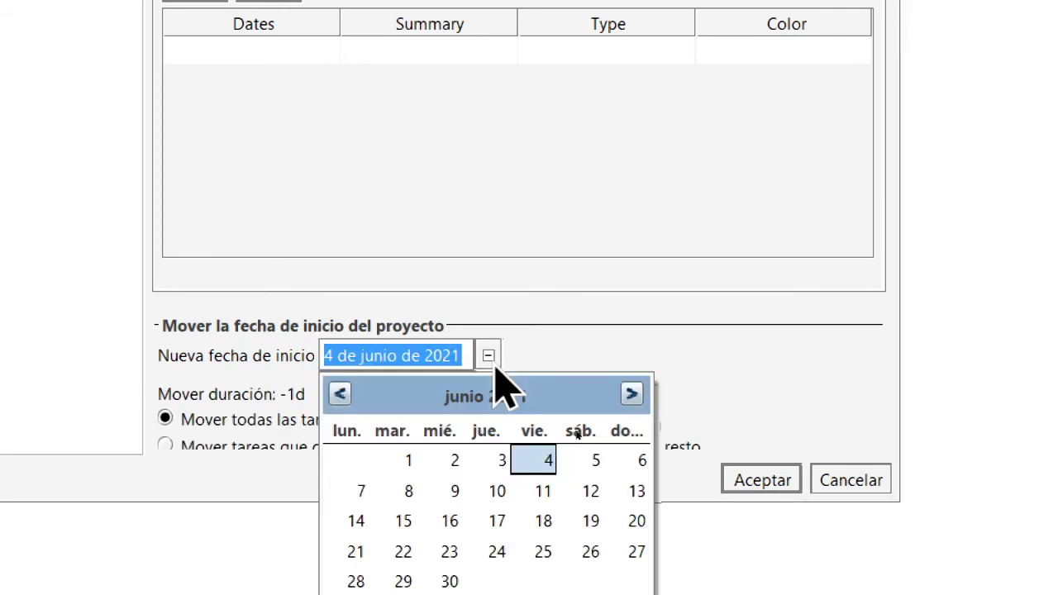
{"action": "left_click", "coordinate": [409, 461]}
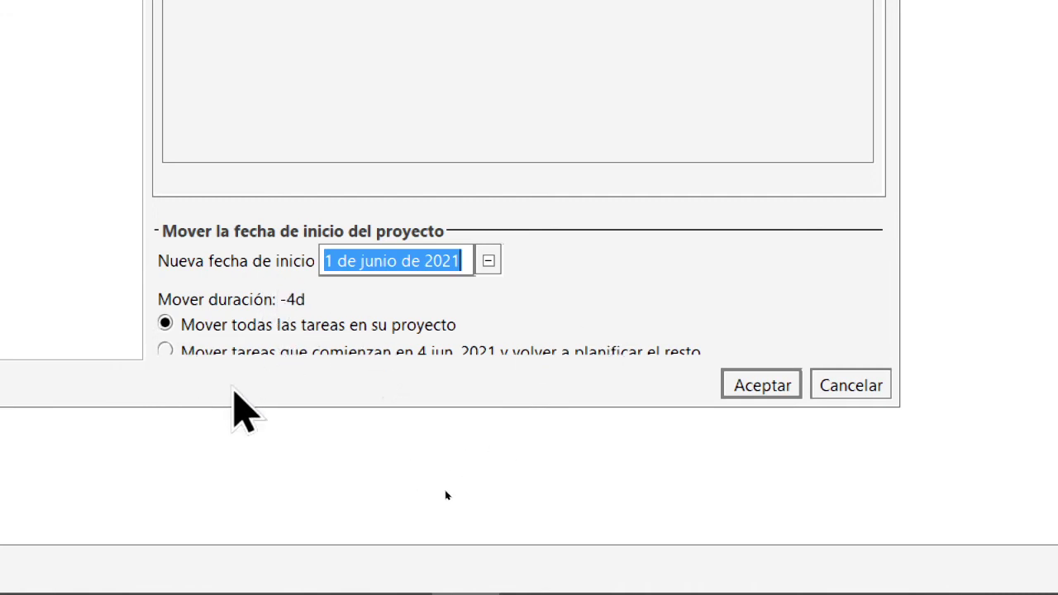
{"action": "left_click_drag", "start_coordinate": [224, 425], "coordinate": [217, 450]}
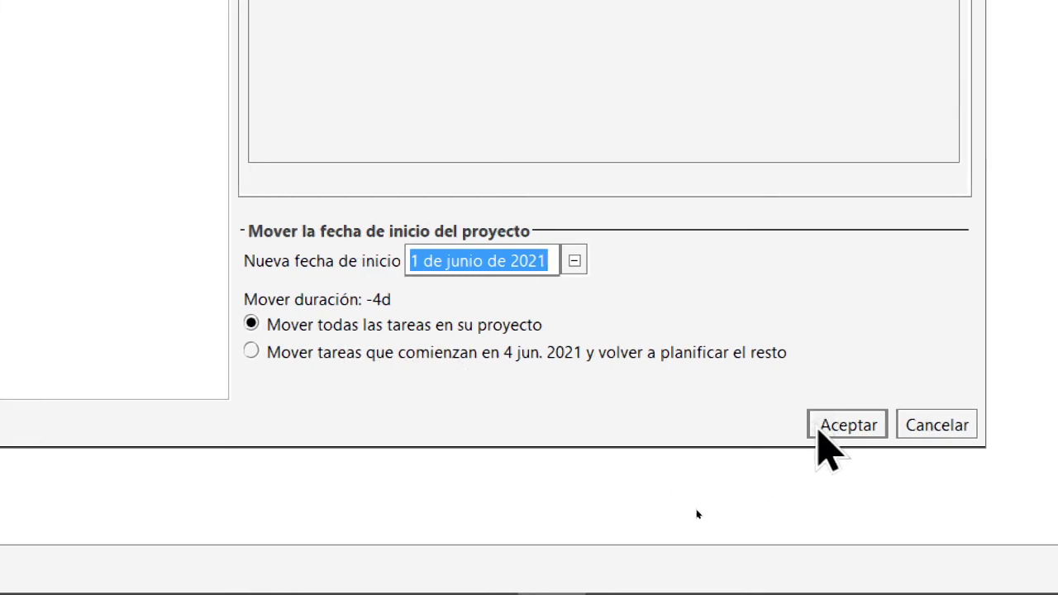
{"action": "left_click", "coordinate": [826, 426]}
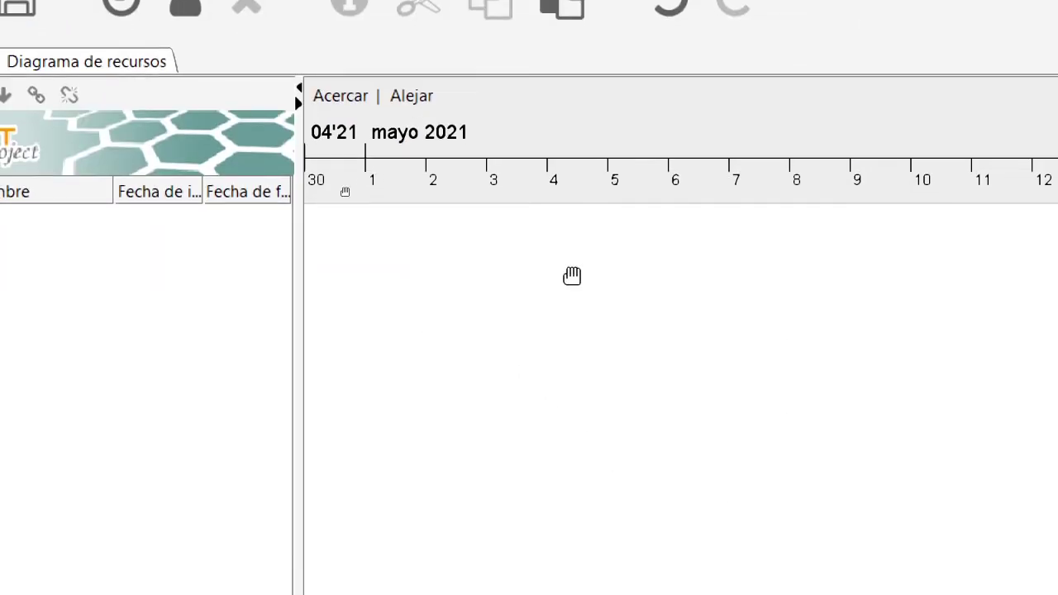
Step: Reduce the screen magnification to 150% and jump the Gantt timeline to Inicio del proyecto
{"action": "left_click_drag", "start_coordinate": [572, 276], "coordinate": [1036, 281]}
{"action": "left_click_drag", "start_coordinate": [363, 324], "coordinate": [399, 315]}
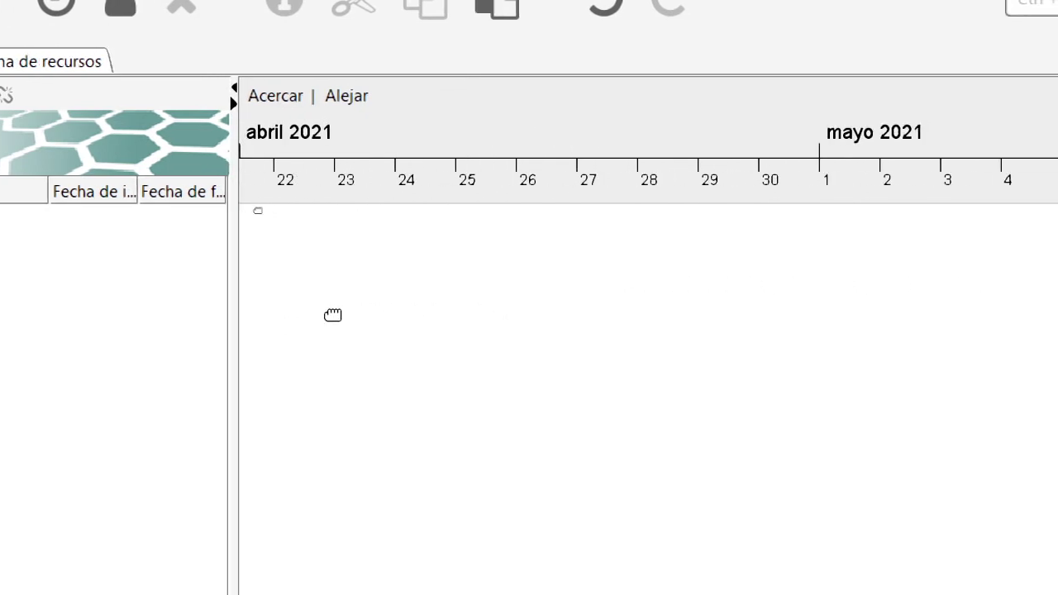
{"action": "left_click_drag", "start_coordinate": [333, 314], "coordinate": [299, 315]}
{"action": "left_click_drag", "start_coordinate": [961, 255], "coordinate": [589, 254]}
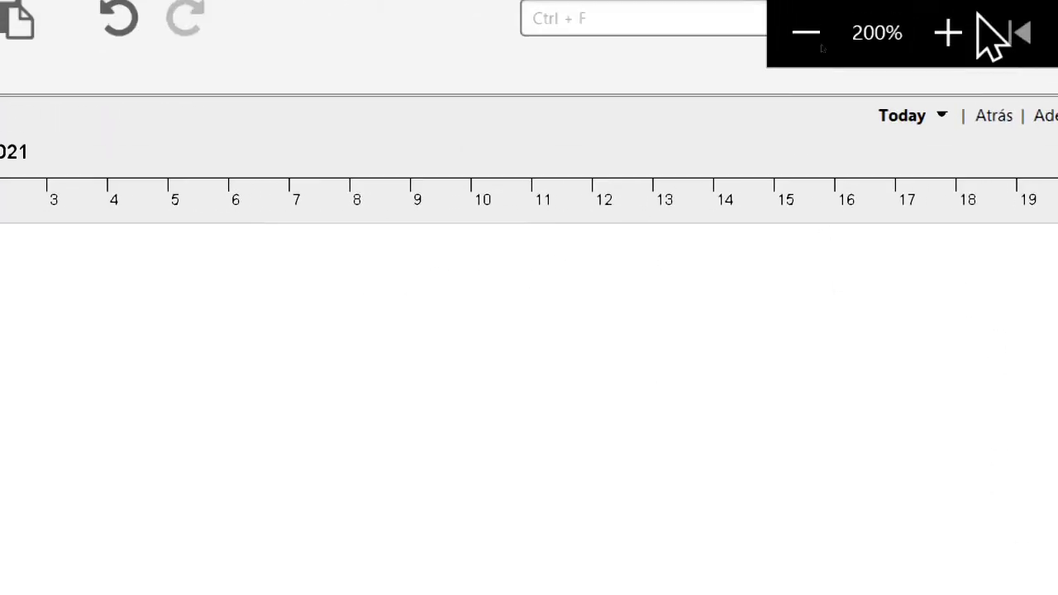
{"action": "left_click", "coordinate": [806, 33]}
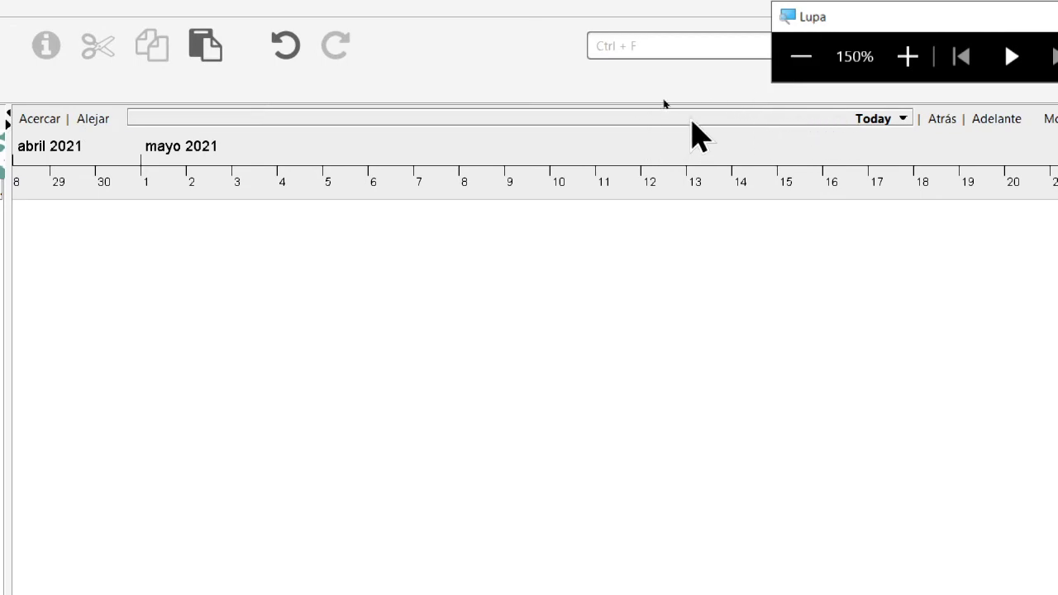
{"action": "left_click", "coordinate": [694, 121]}
{"action": "left_click", "coordinate": [903, 118]}
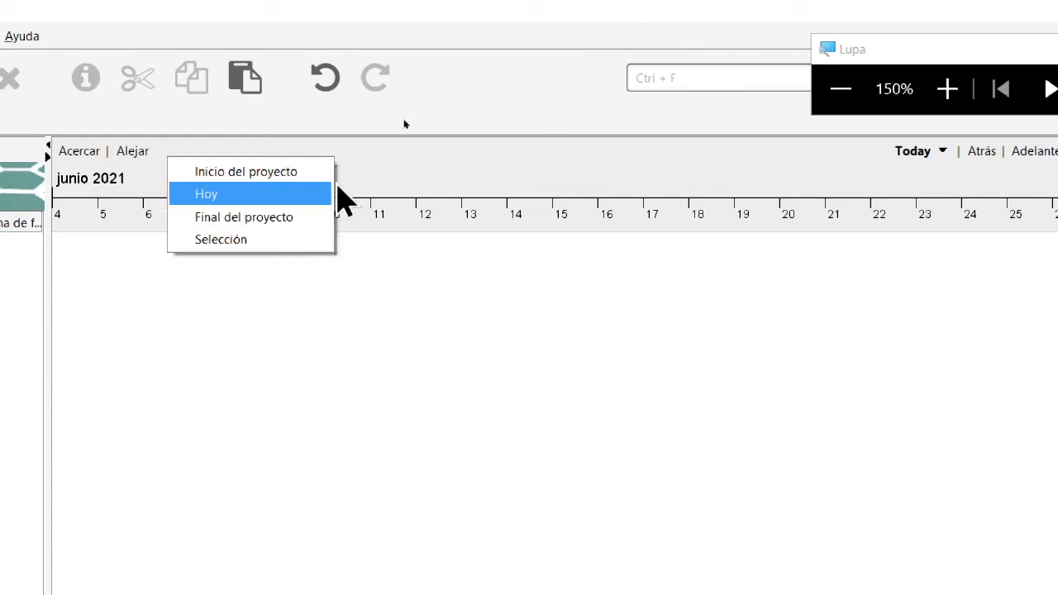
{"action": "left_click", "coordinate": [926, 151]}
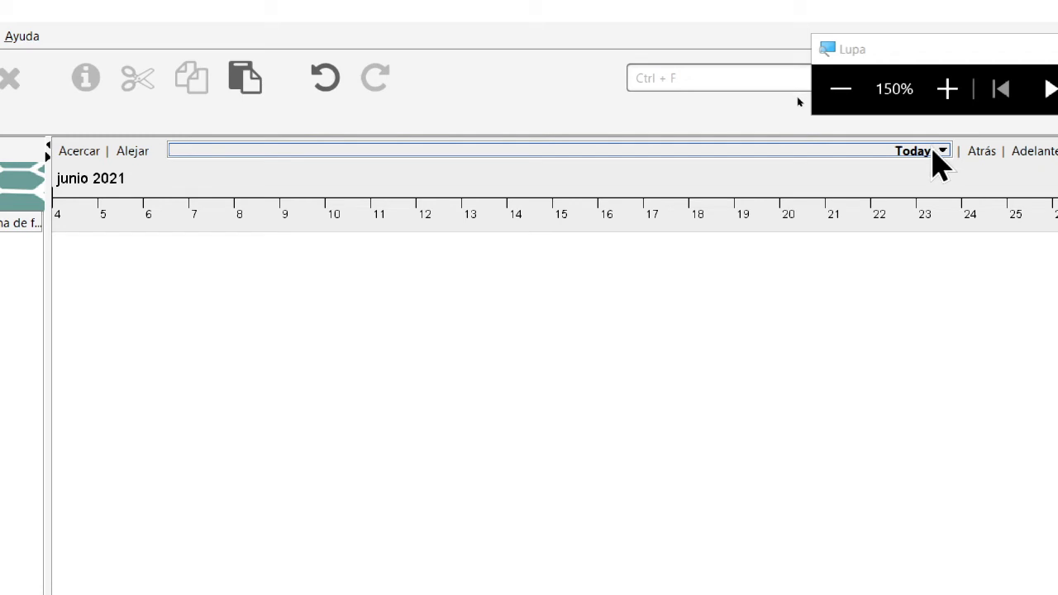
{"action": "left_click", "coordinate": [940, 153]}
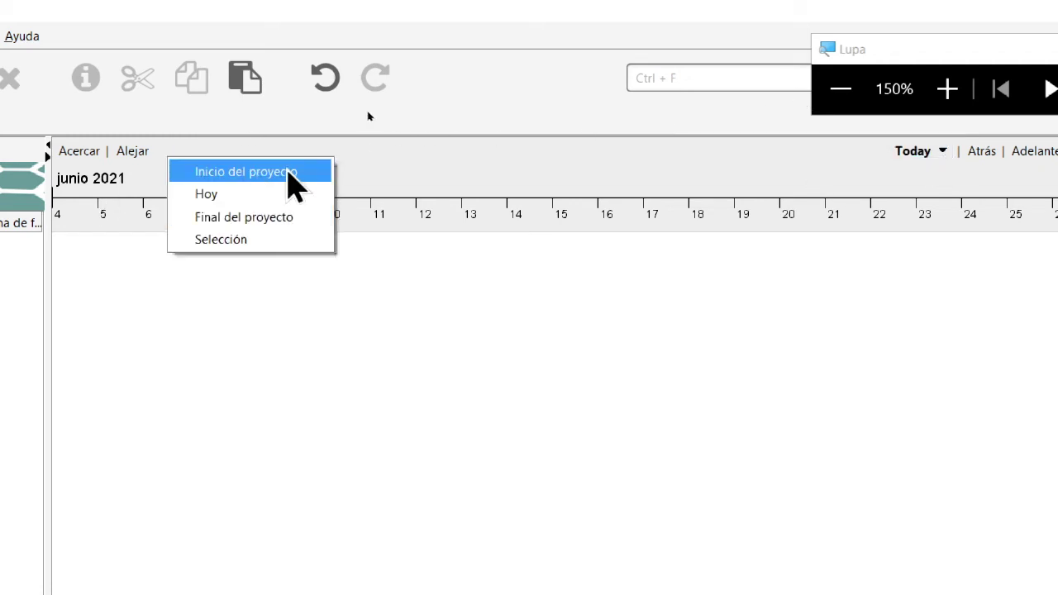
{"action": "left_click", "coordinate": [248, 172]}
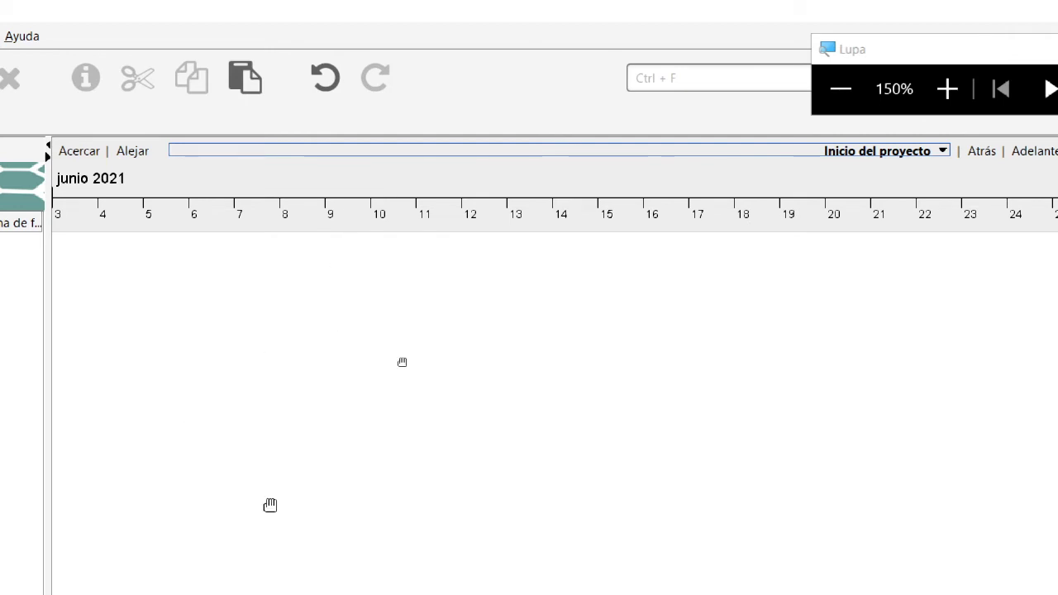
{"action": "left_click_drag", "start_coordinate": [108, 226], "coordinate": [228, 267]}
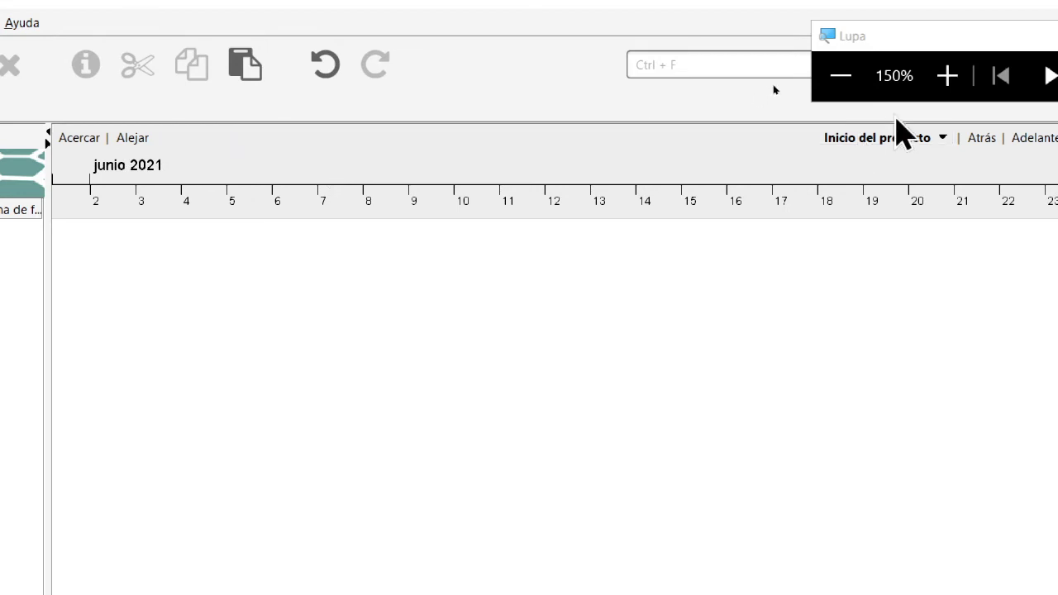
{"action": "scroll", "coordinate": [895, 149], "scroll_direction": "down", "scroll_amount": 2}
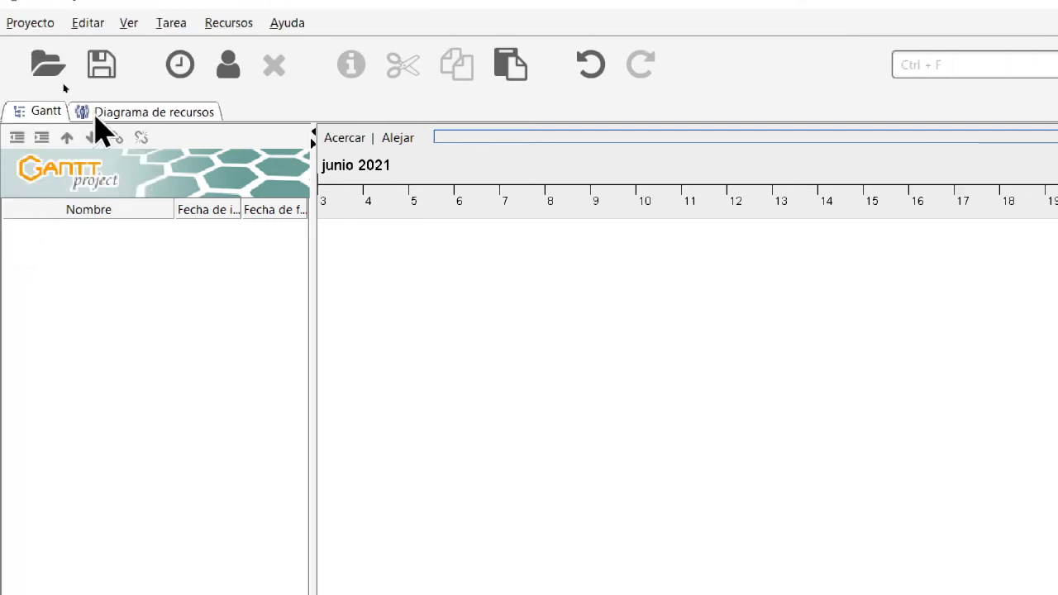
Step: Add a first resource in the resource chart, filling in only the person's name
{"action": "left_click", "coordinate": [97, 118]}
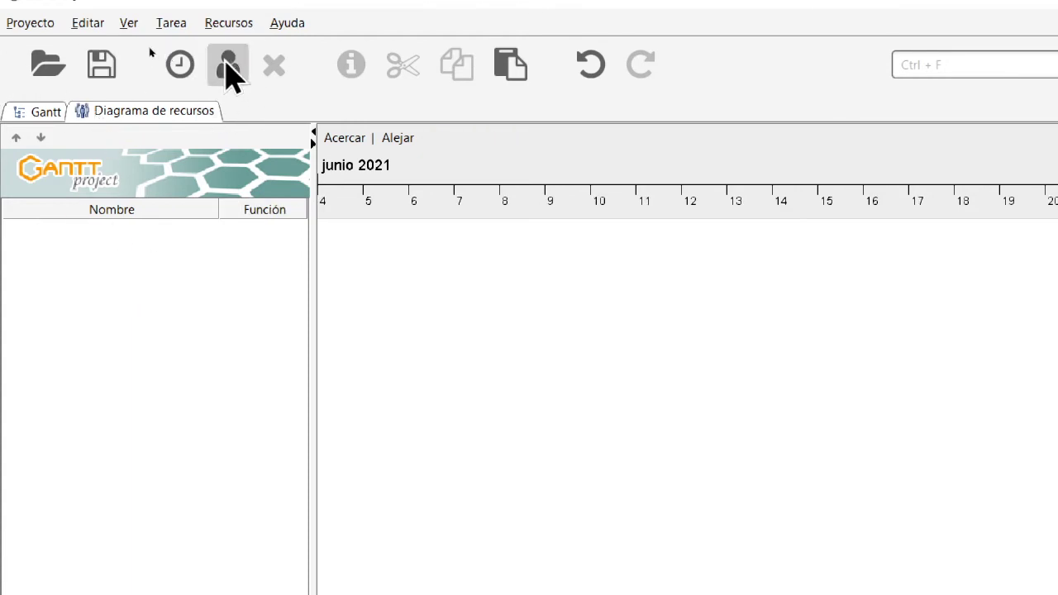
{"action": "left_click", "coordinate": [229, 70]}
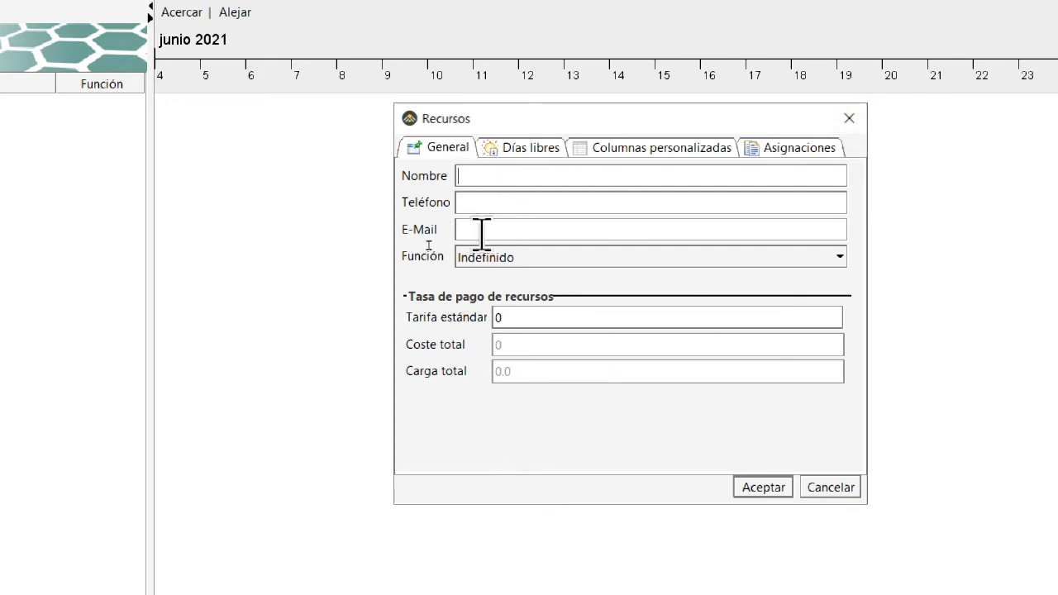
{"action": "left_click", "coordinate": [511, 152]}
{"action": "left_click", "coordinate": [671, 153]}
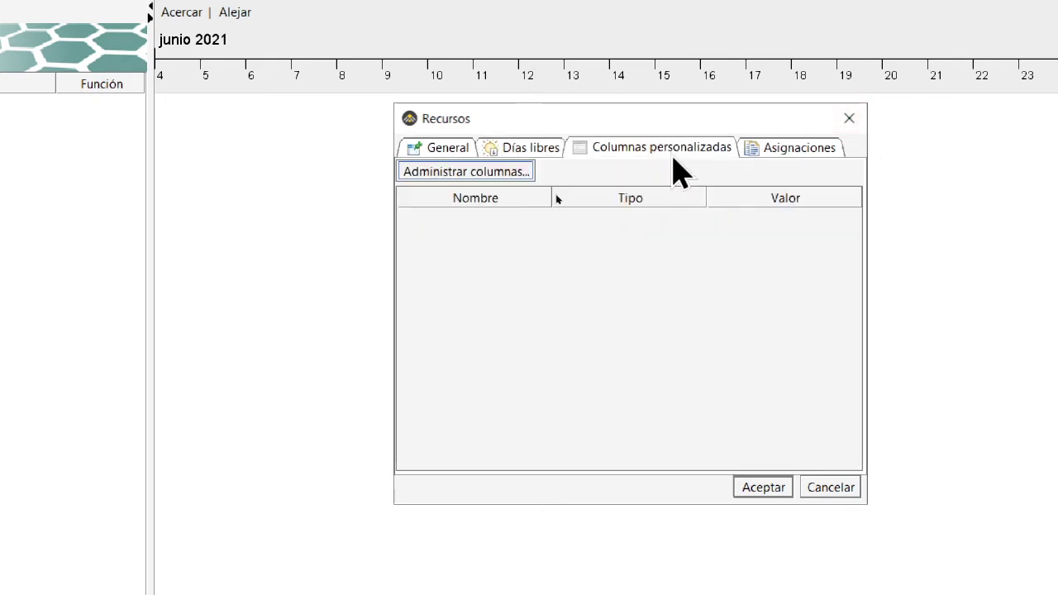
{"action": "left_click", "coordinate": [795, 145]}
{"action": "left_click", "coordinate": [435, 148]}
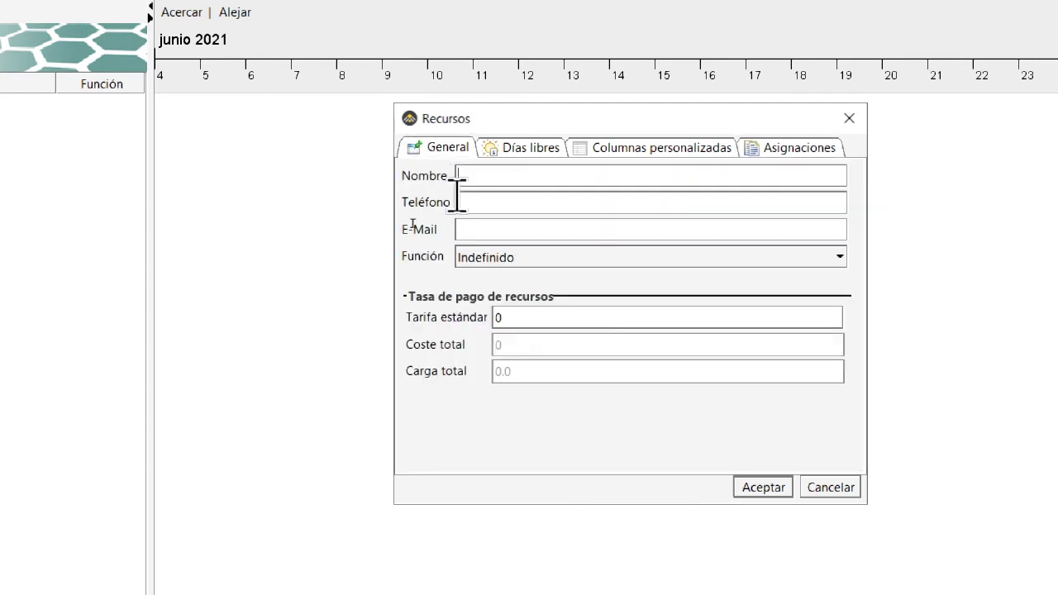
{"action": "left_click", "coordinate": [496, 175]}
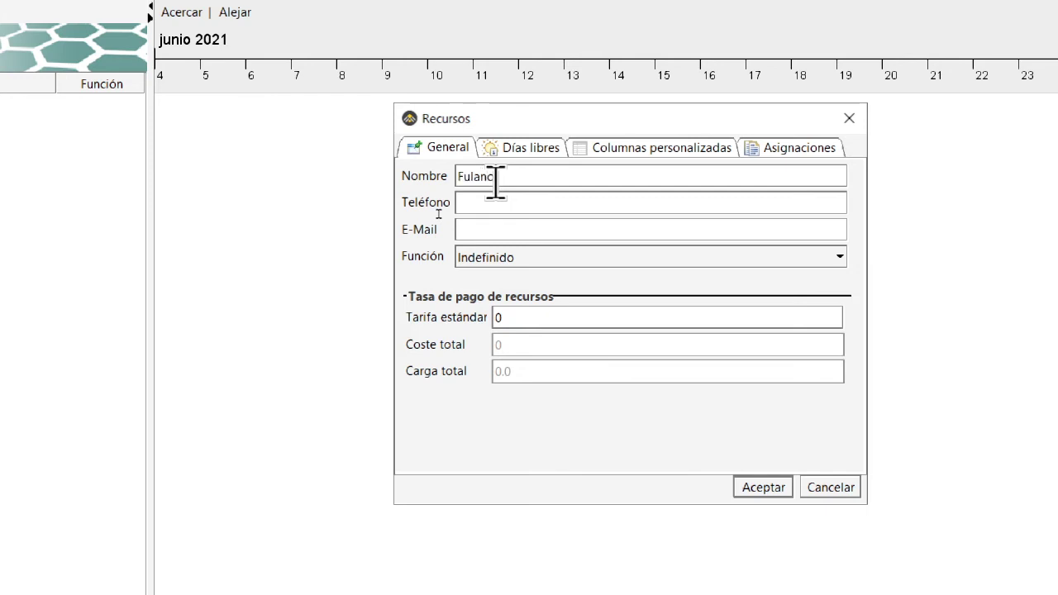
{"action": "left_click", "coordinate": [767, 490]}
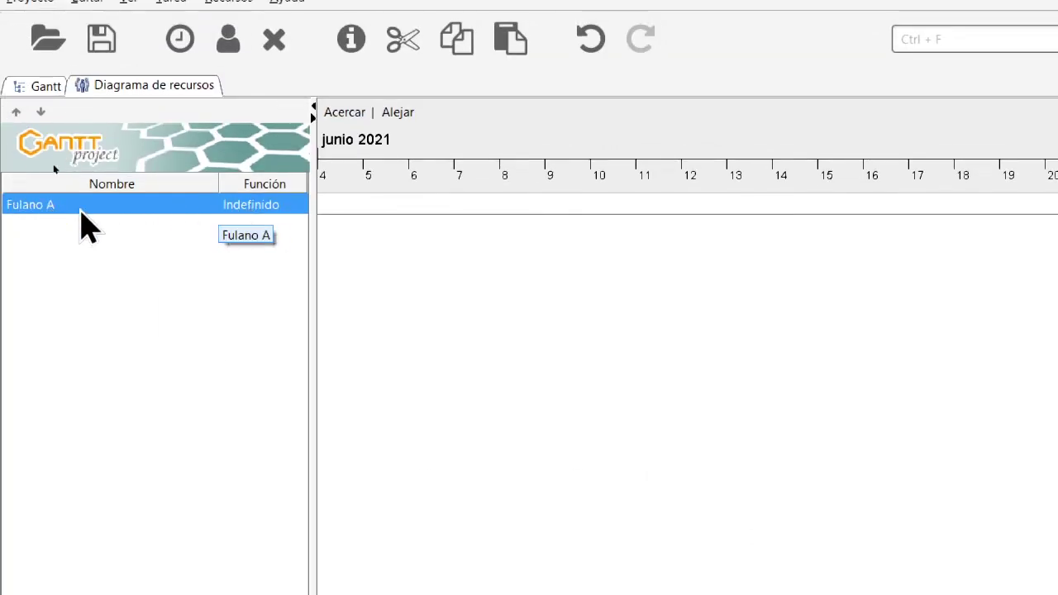
Step: Set the first resource's Función to Desarrollador
{"action": "double_click", "coordinate": [80, 208]}
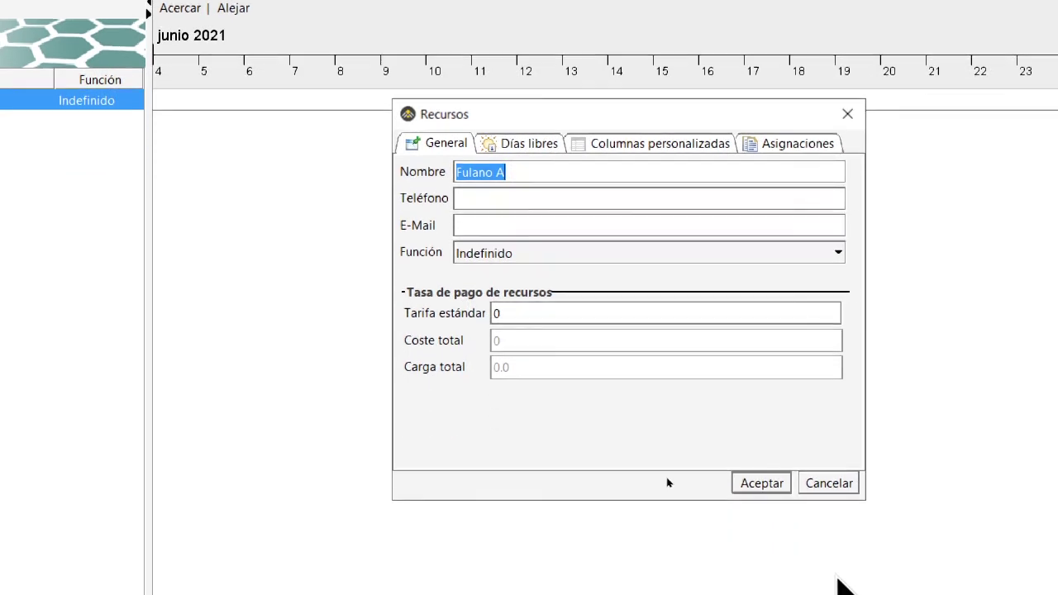
{"action": "left_click", "coordinate": [668, 259]}
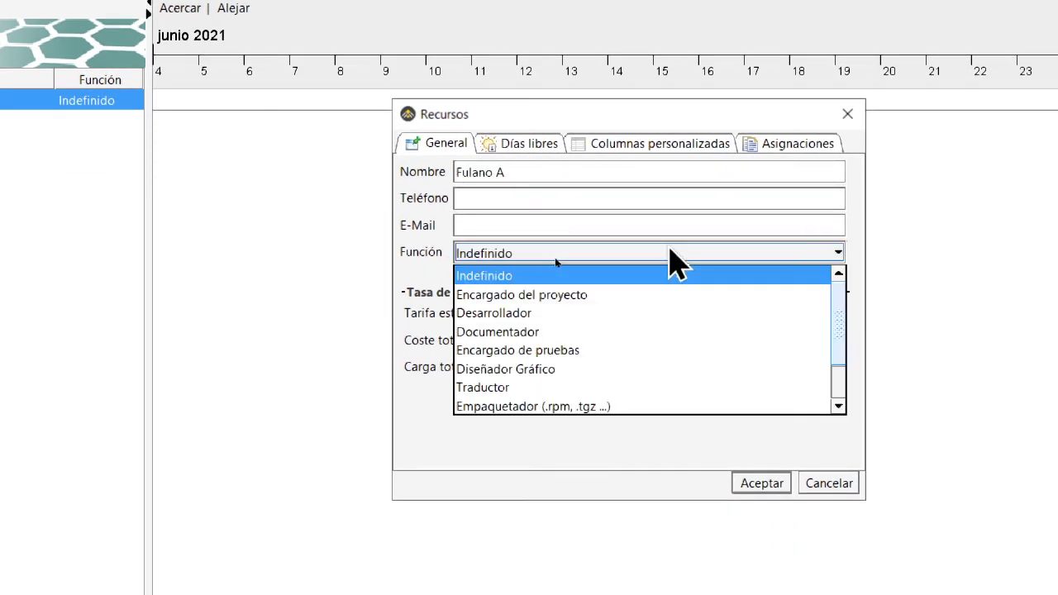
{"action": "left_click", "coordinate": [473, 312]}
{"action": "left_click", "coordinate": [762, 484]}
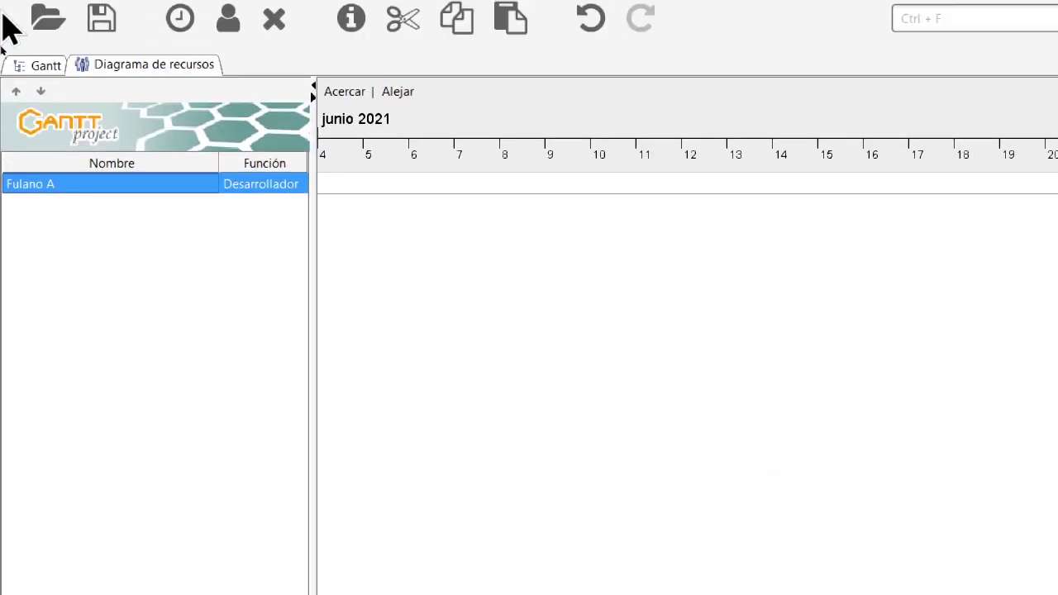
Step: Add a second resource with the person's name and the Función Documentador, without creating a third one
{"action": "left_click", "coordinate": [234, 25]}
{"action": "left_click", "coordinate": [742, 208]}
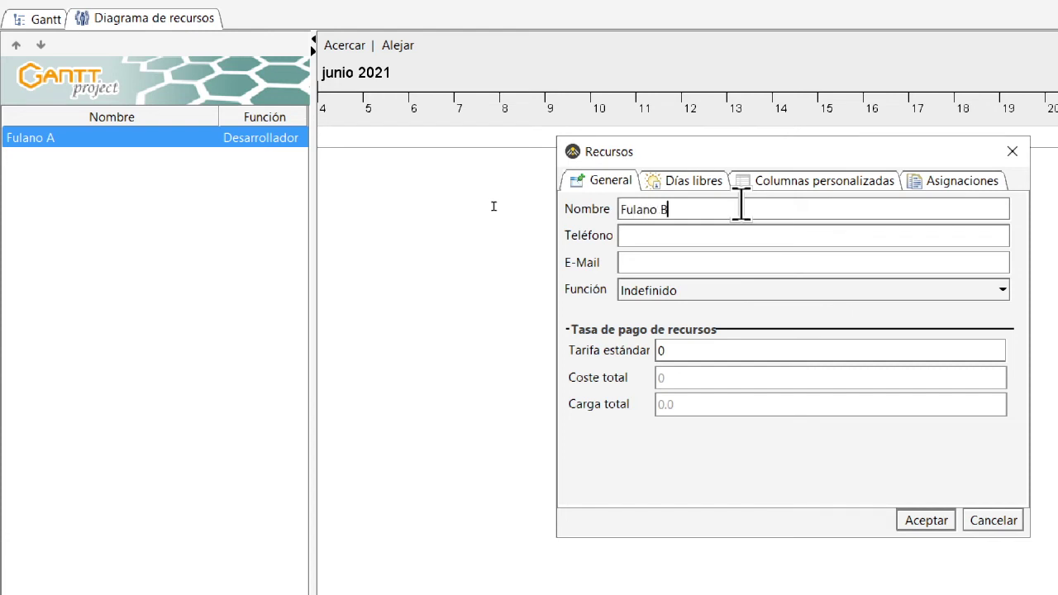
{"action": "left_click", "coordinate": [724, 296]}
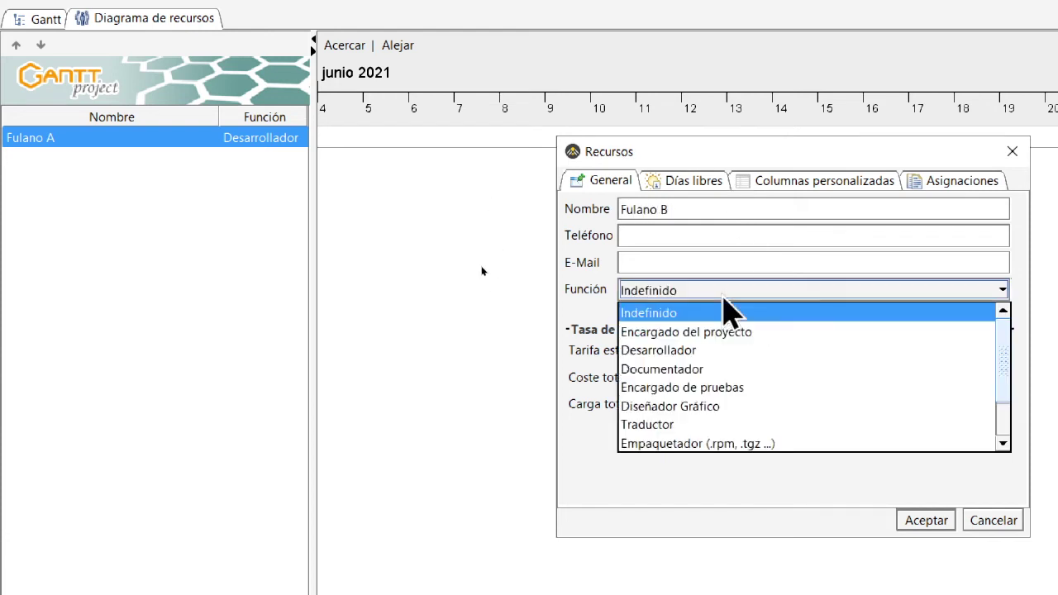
{"action": "left_click", "coordinate": [710, 369]}
{"action": "left_click", "coordinate": [932, 523]}
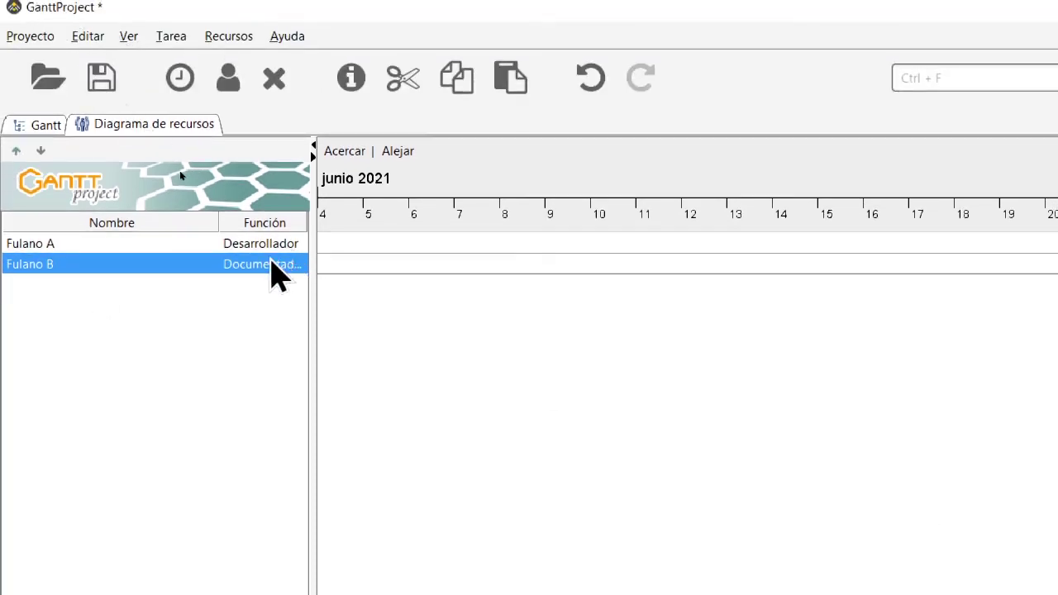
{"action": "left_click", "coordinate": [231, 81]}
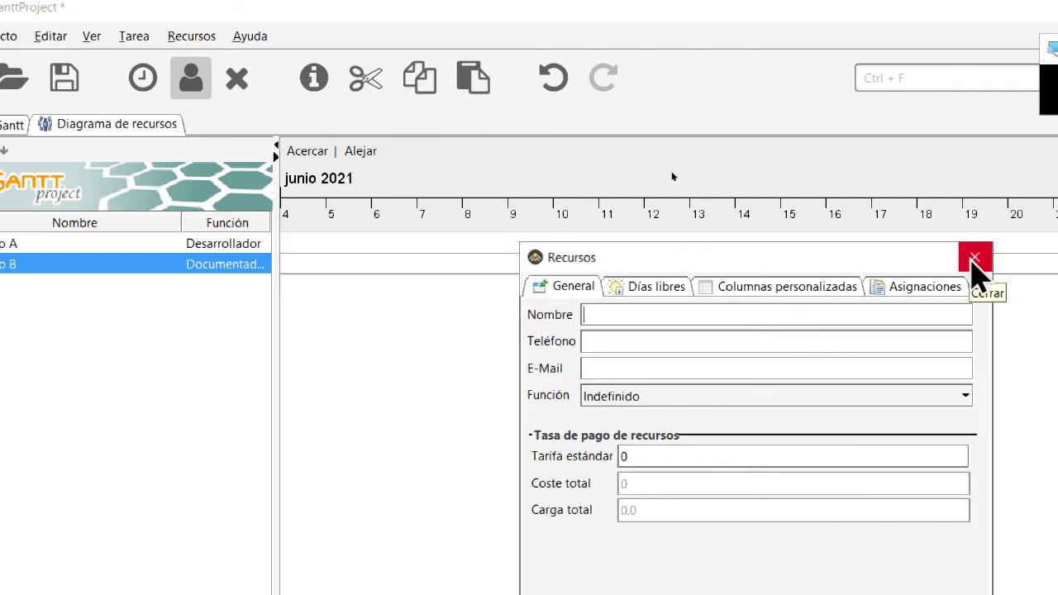
{"action": "left_click", "coordinate": [974, 261]}
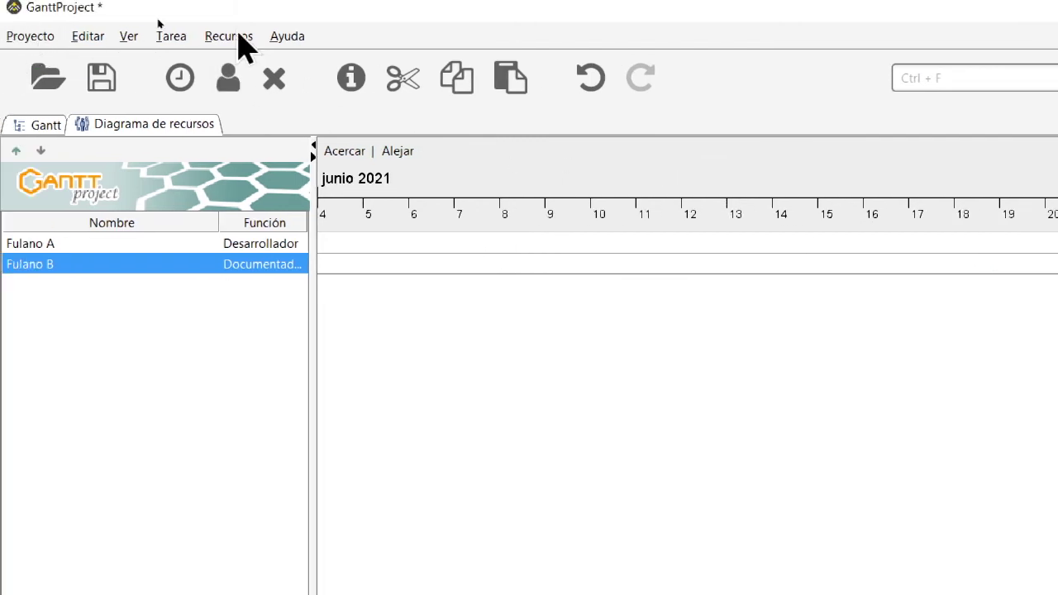
Step: Reduce the screen magnification to 100% and return to the project's Gantt chart
{"action": "left_click", "coordinate": [838, 91]}
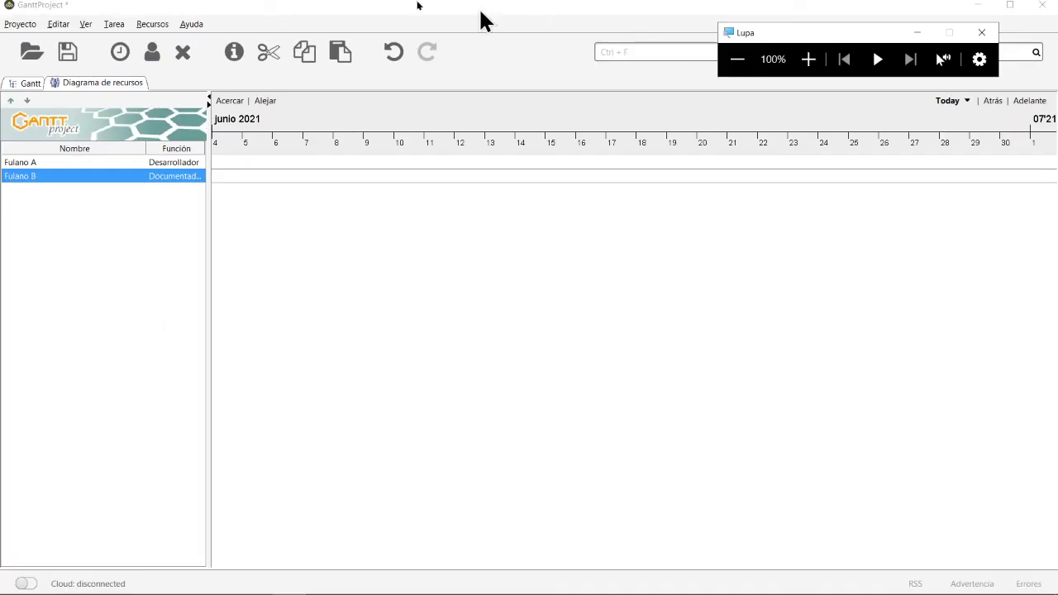
{"action": "left_click", "coordinate": [29, 83]}
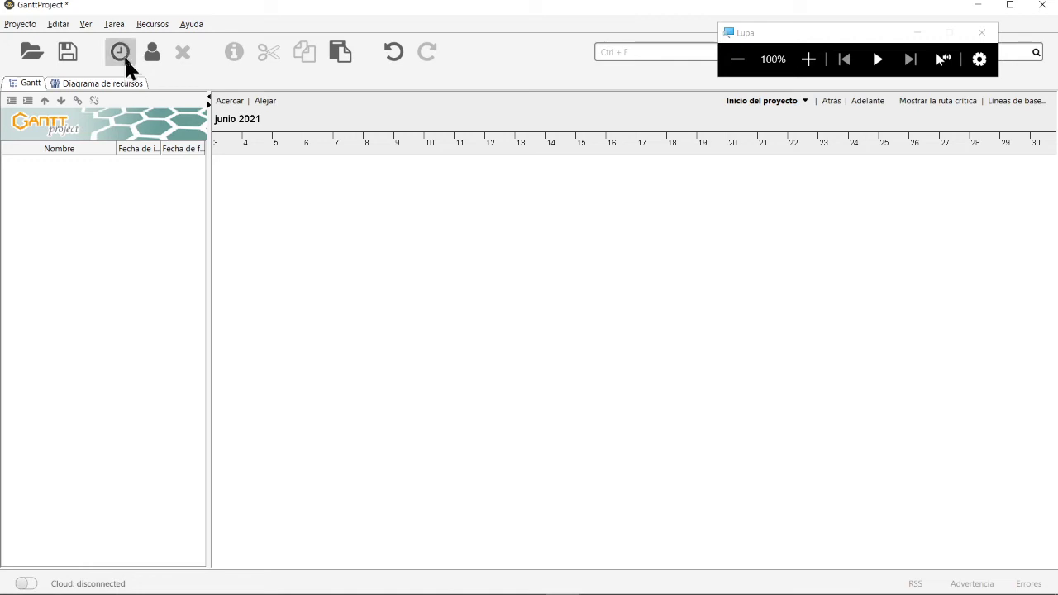
{"action": "mouse_move", "coordinate": [571, 594]}
{"action": "left_click", "coordinate": [843, 582]}
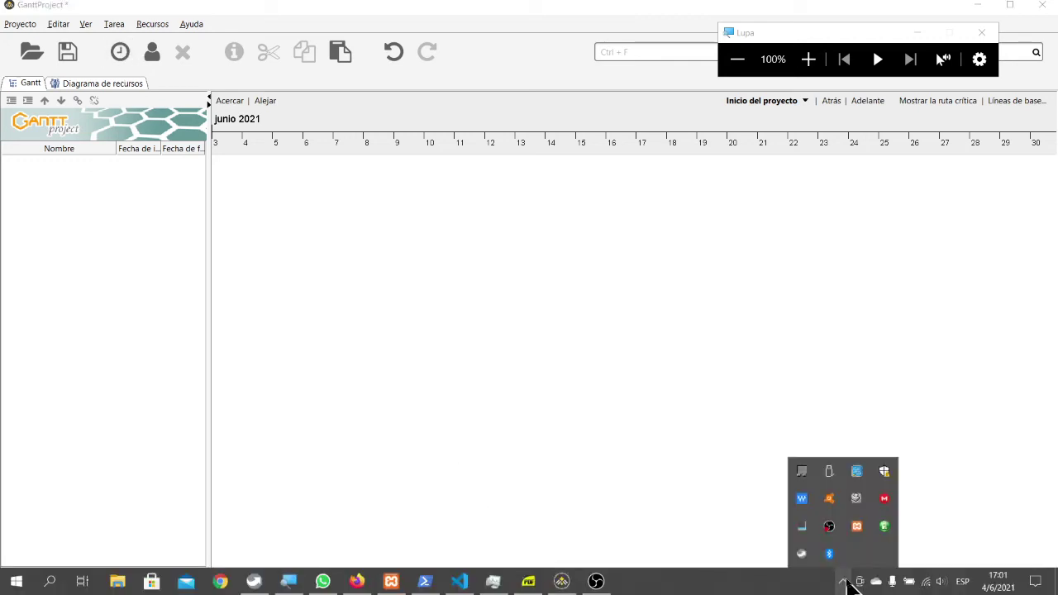
{"action": "left_click", "coordinate": [750, 525]}
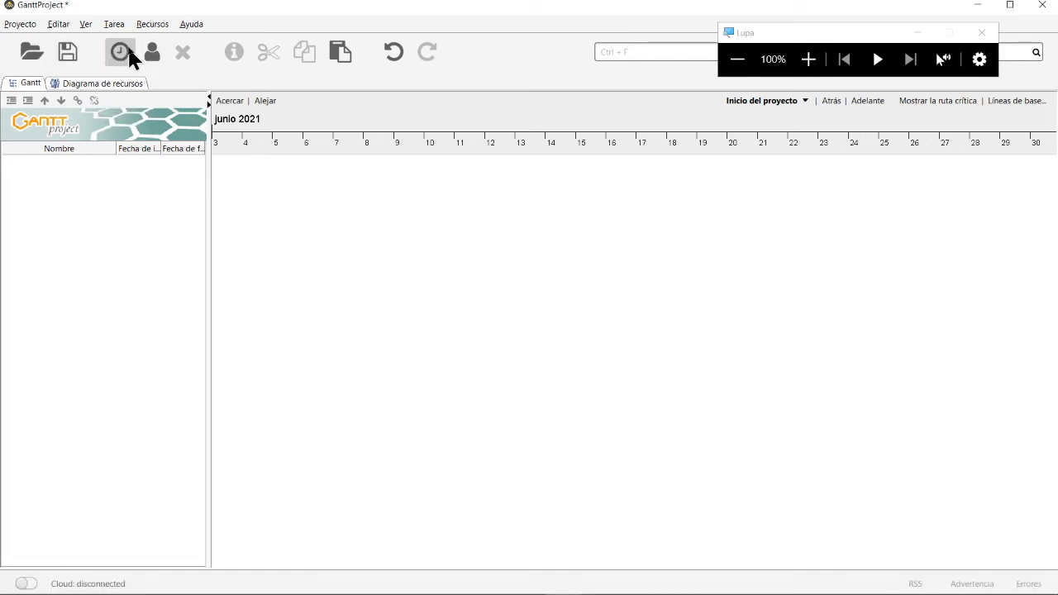
{"action": "left_click", "coordinate": [116, 25]}
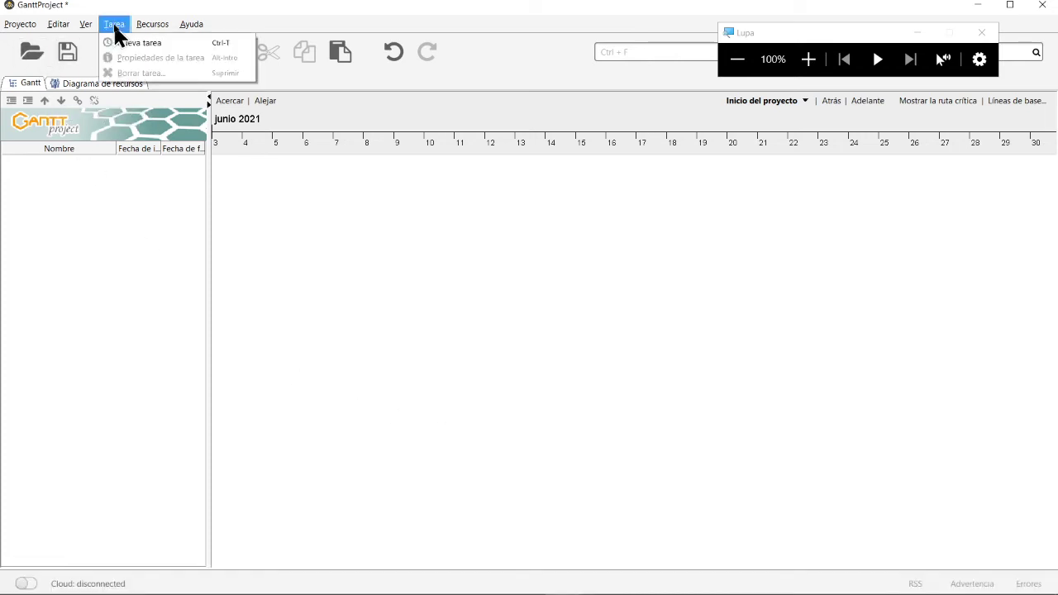
{"action": "left_click", "coordinate": [123, 24]}
{"action": "left_click", "coordinate": [153, 24]}
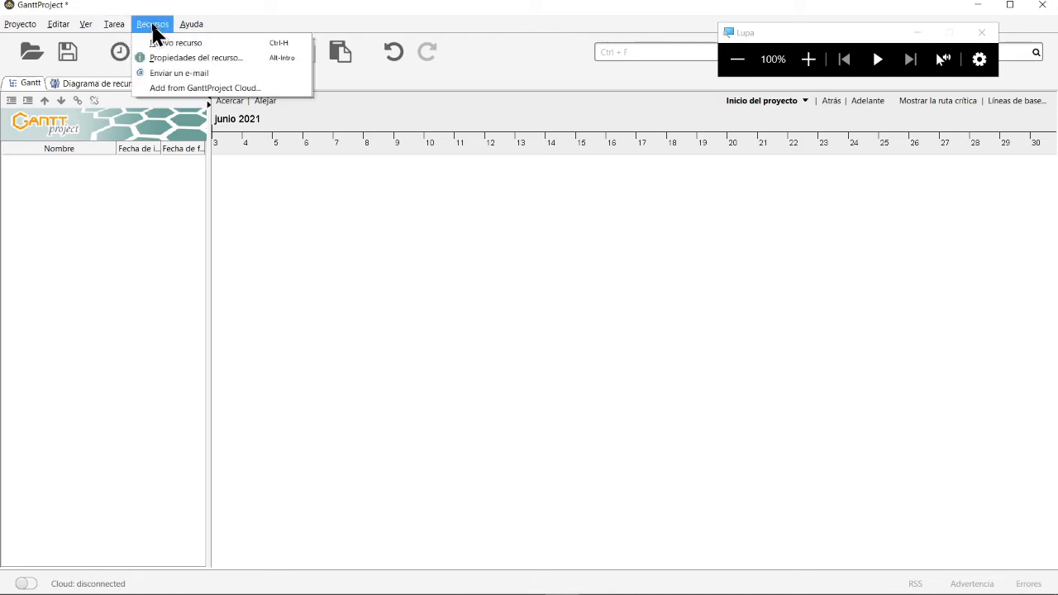
{"action": "mouse_move", "coordinate": [124, 23]}
{"action": "left_click", "coordinate": [124, 4]}
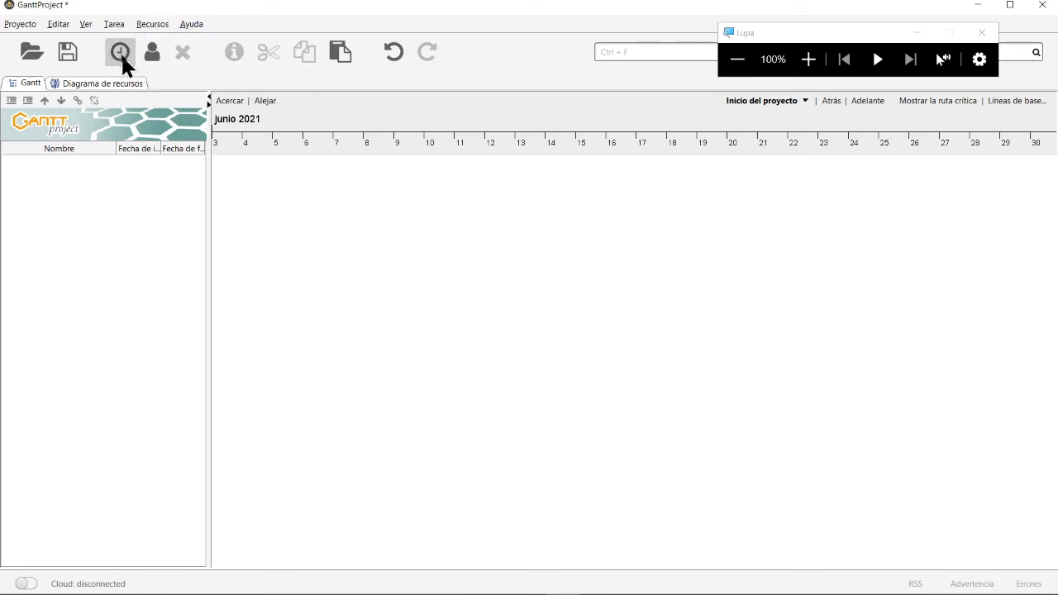
Step: Add a first task to the Gantt chart with its default name and open its properties
{"action": "left_click", "coordinate": [121, 51]}
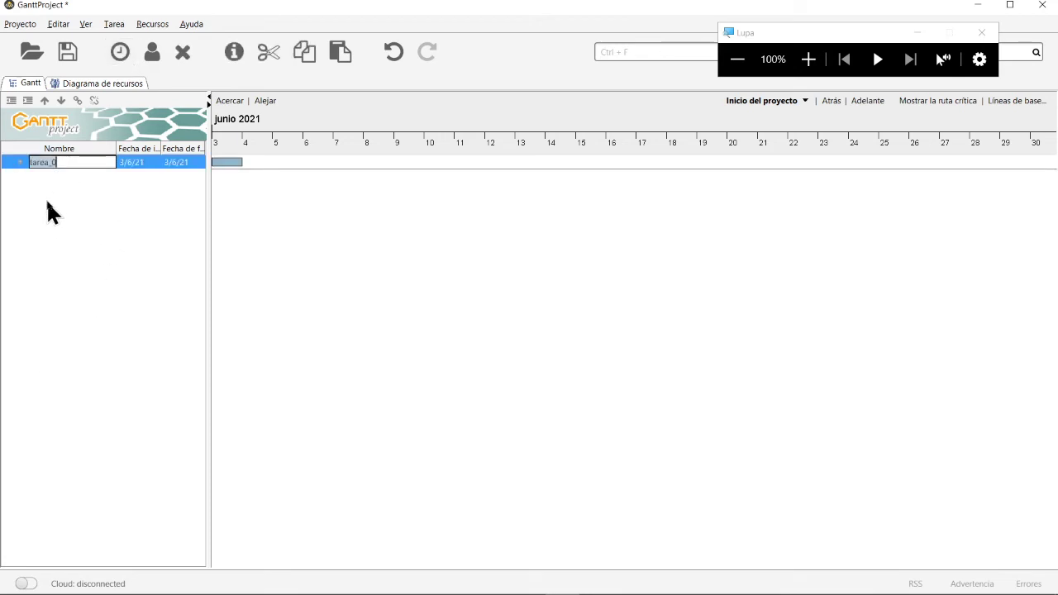
{"action": "left_click_drag", "start_coordinate": [286, 239], "coordinate": [348, 229]}
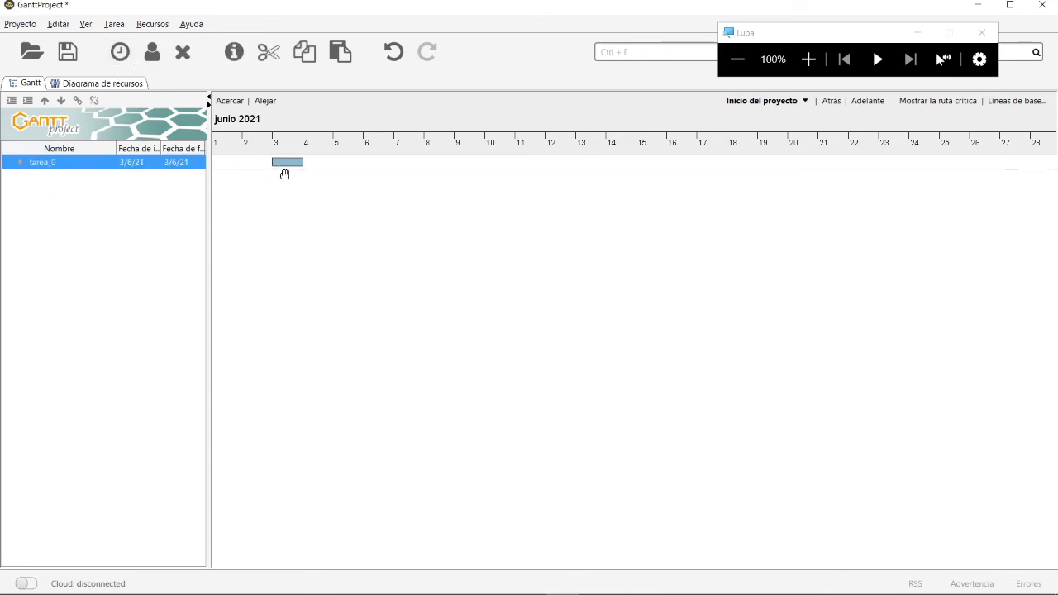
{"action": "left_click_drag", "start_coordinate": [5, 162], "coordinate": [100, 163]}
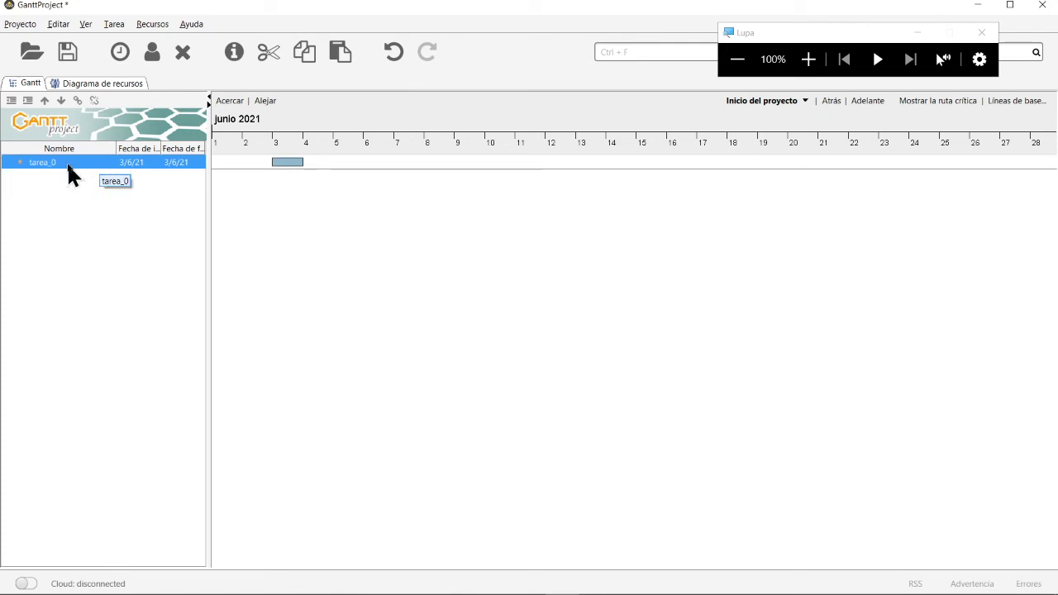
{"action": "double_click", "coordinate": [68, 164]}
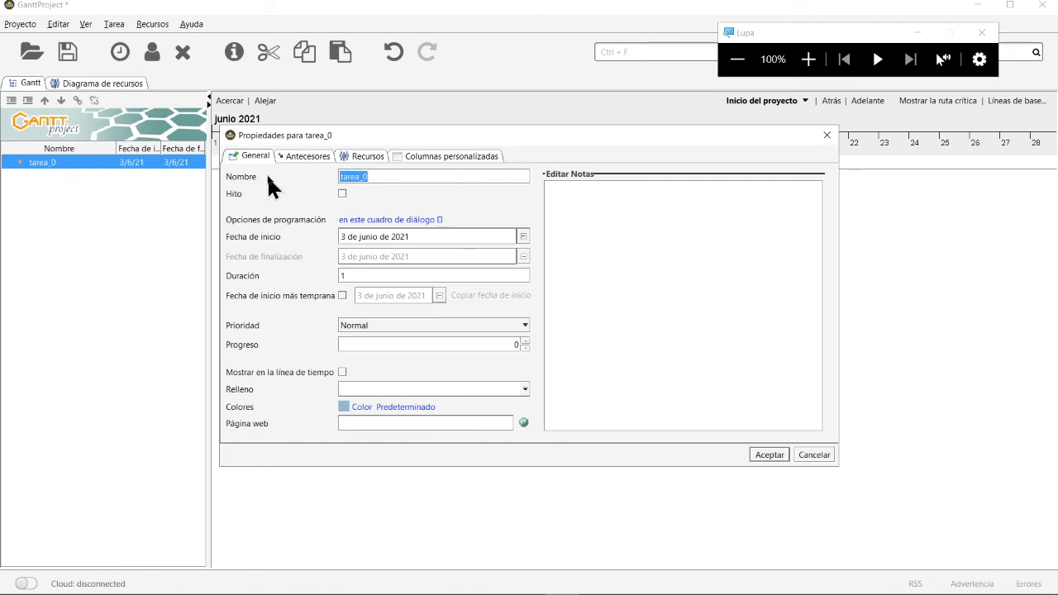
Step: Switch to the planning slides and examine the Precedentes entry of activity A in the Tabla de Actividades
{"action": "key", "text": "alt+Tab"}
{"action": "key", "text": "alt+Tab"}
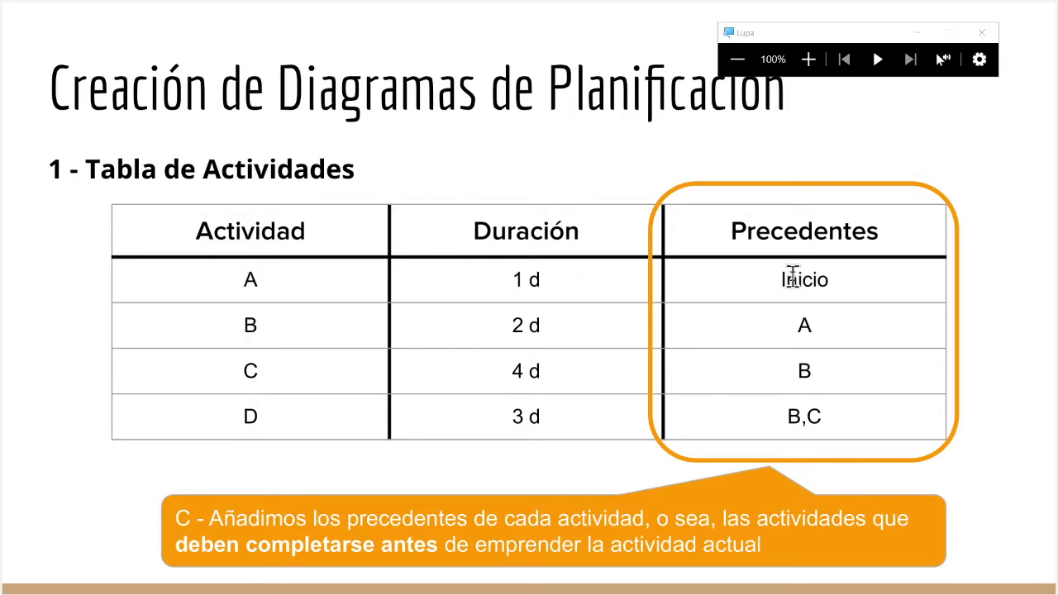
{"action": "left_click_drag", "start_coordinate": [783, 280], "coordinate": [842, 279]}
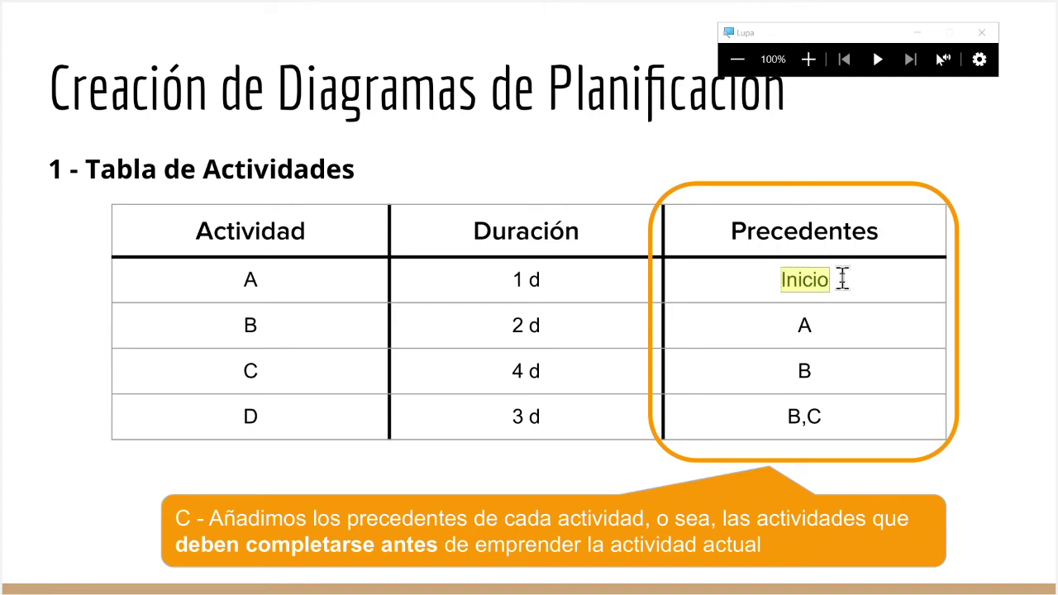
{"action": "left_click", "coordinate": [839, 281]}
{"action": "key", "text": "alt+Tab"}
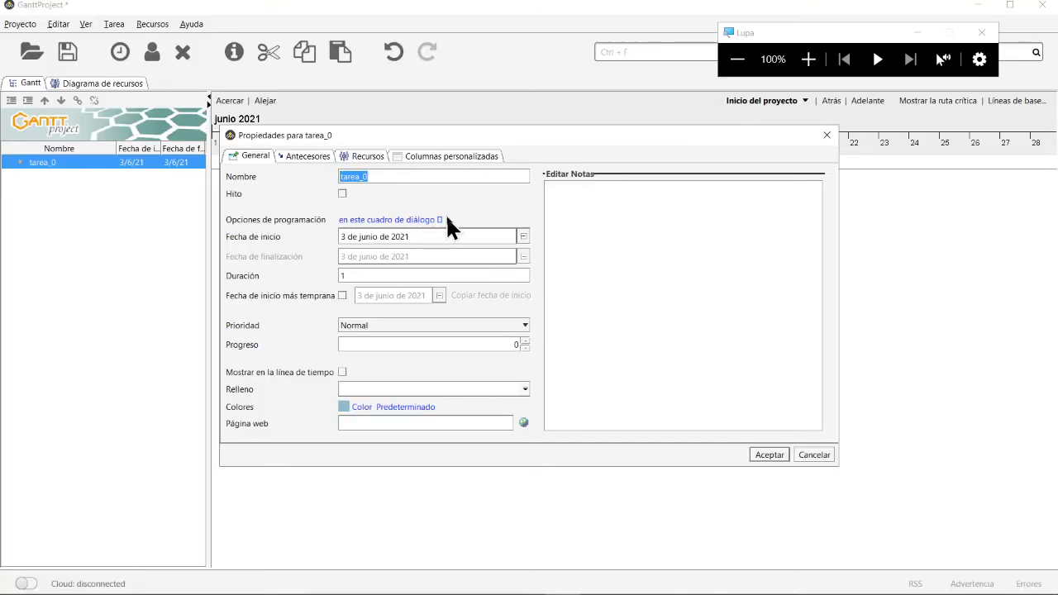
Step: Rename the first task as Inicio and mark it as a milestone (Hito)
{"action": "left_click", "coordinate": [808, 60]}
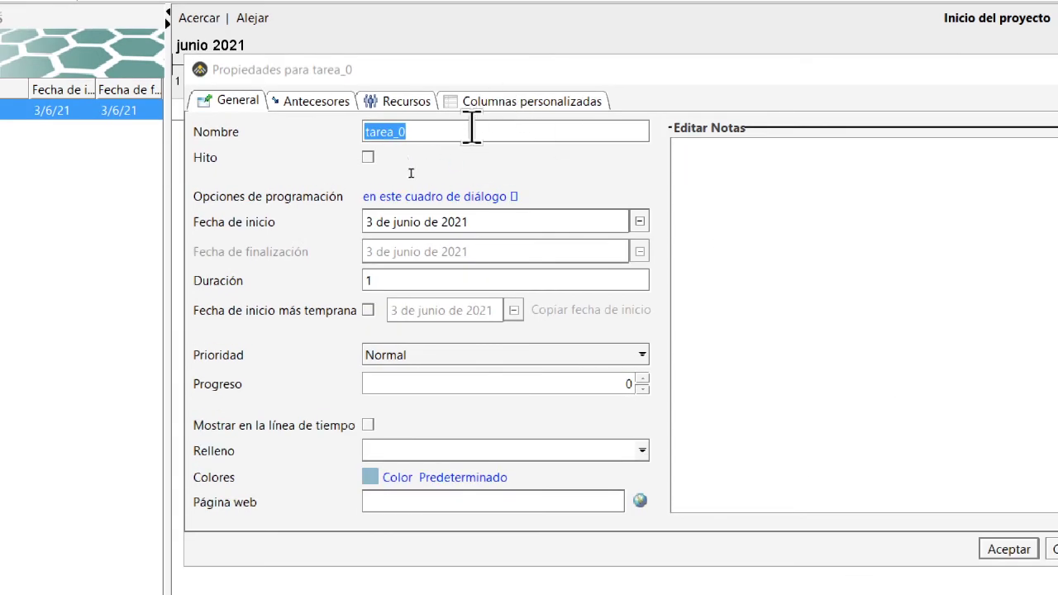
{"action": "left_click", "coordinate": [472, 130]}
{"action": "left_click_drag", "start_coordinate": [400, 131], "coordinate": [190, 125]}
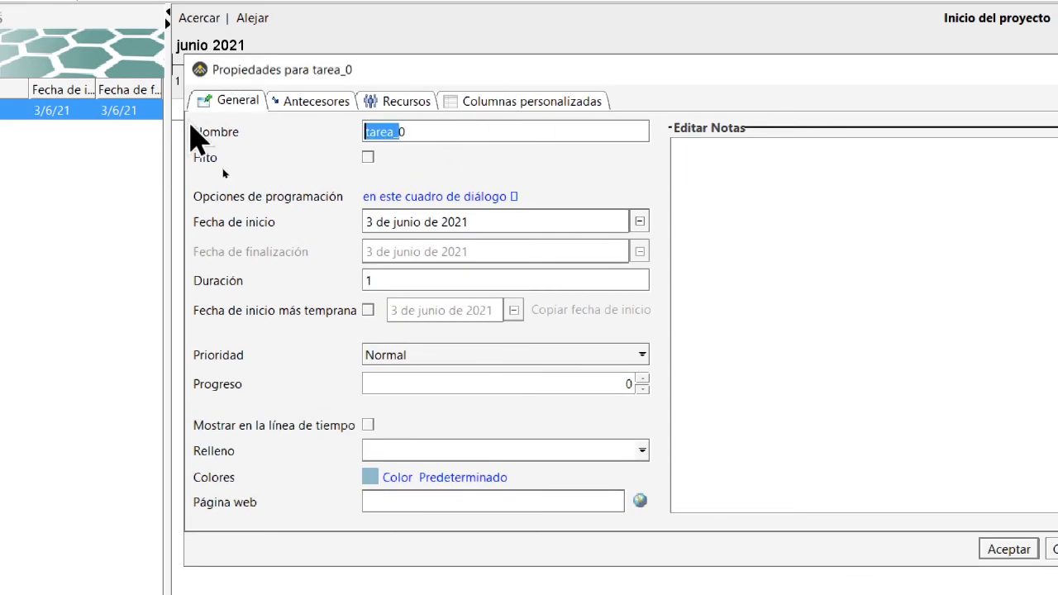
{"action": "key", "text": "BackSpace"}
{"action": "key", "text": "Delete"}
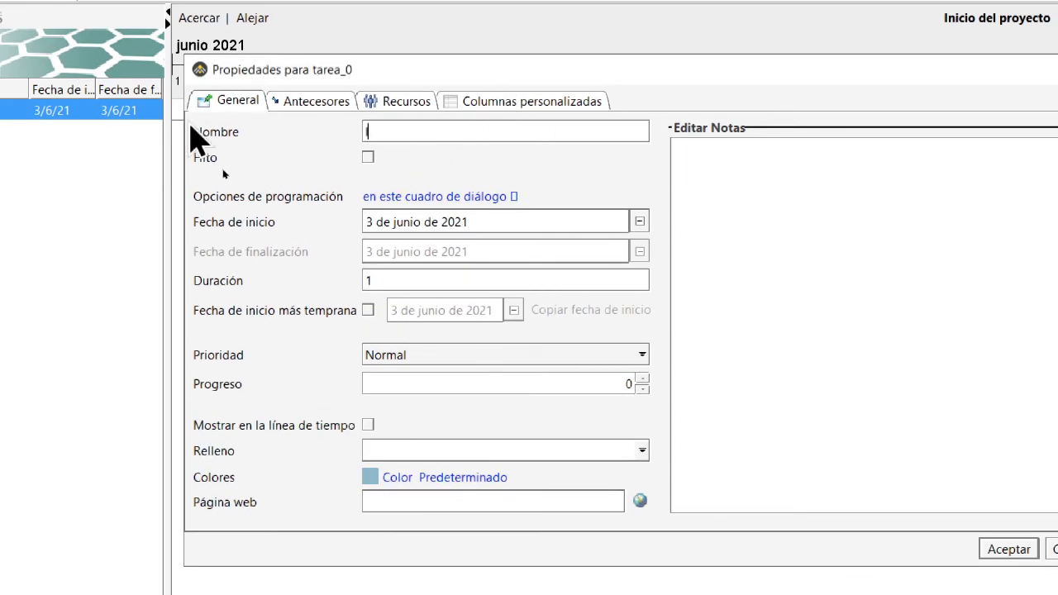
{"action": "left_click", "coordinate": [370, 158]}
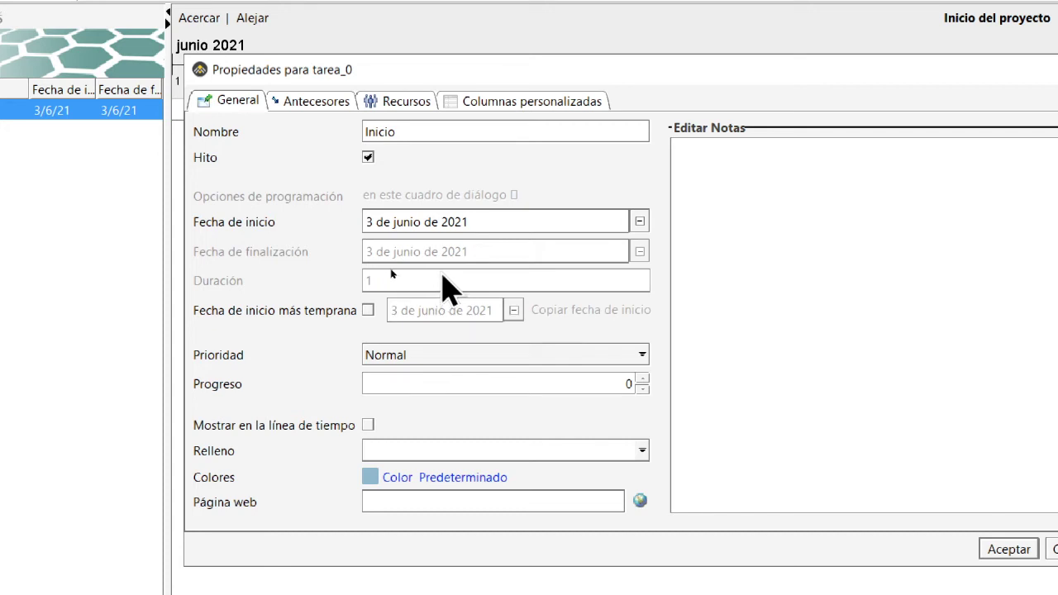
Step: Set the Inicio milestone's start date to 1 de junio de 2021 and have it shown on the timeline
{"action": "left_click", "coordinate": [639, 221]}
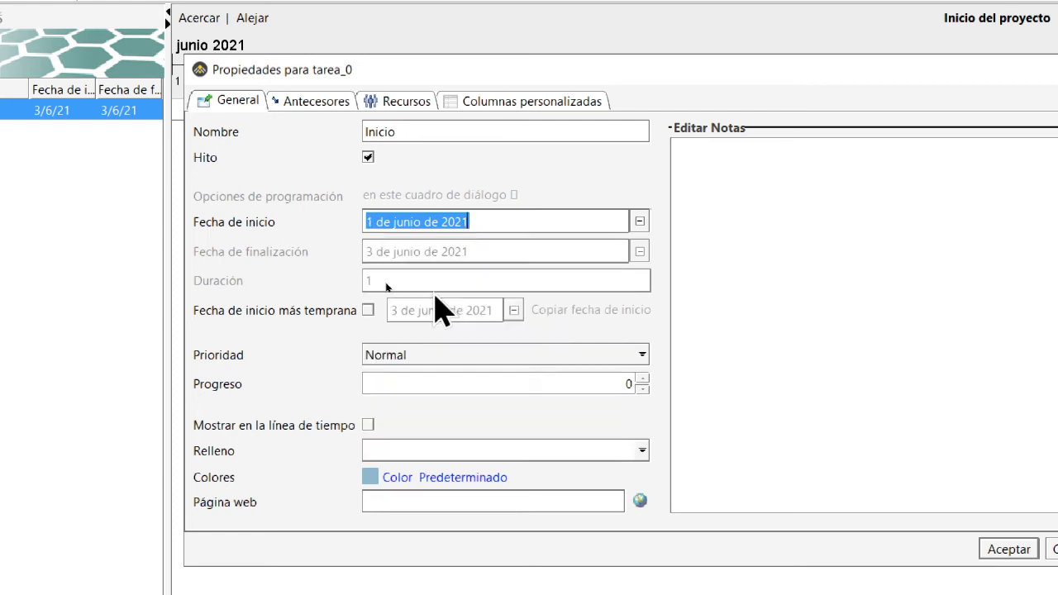
{"action": "left_click", "coordinate": [428, 300]}
{"action": "left_click", "coordinate": [368, 425]}
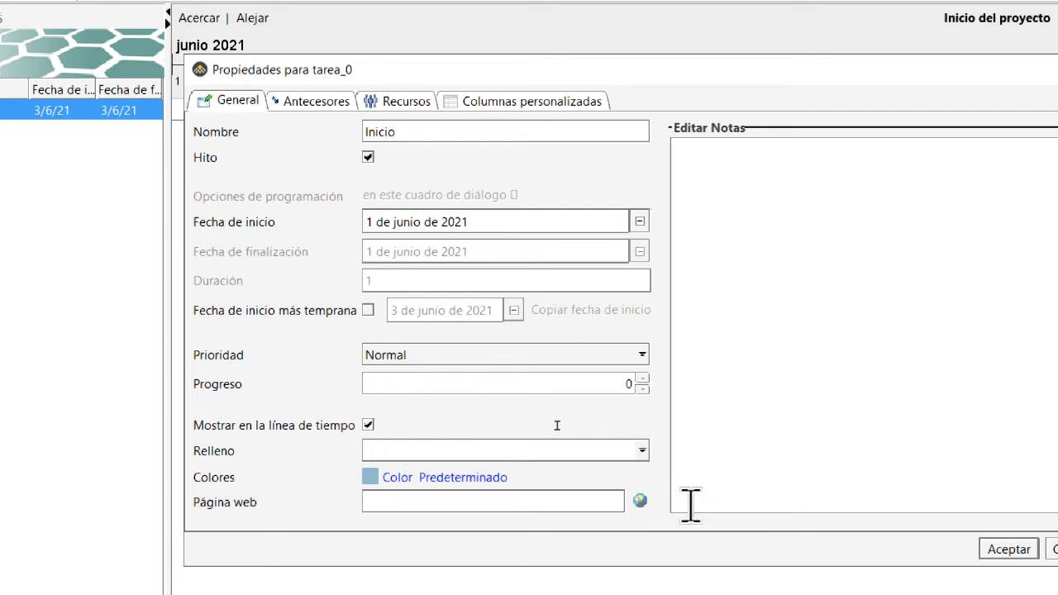
Step: Change the Inicio milestone's color to red from the color swatches and accept its properties
{"action": "left_click", "coordinate": [398, 478]}
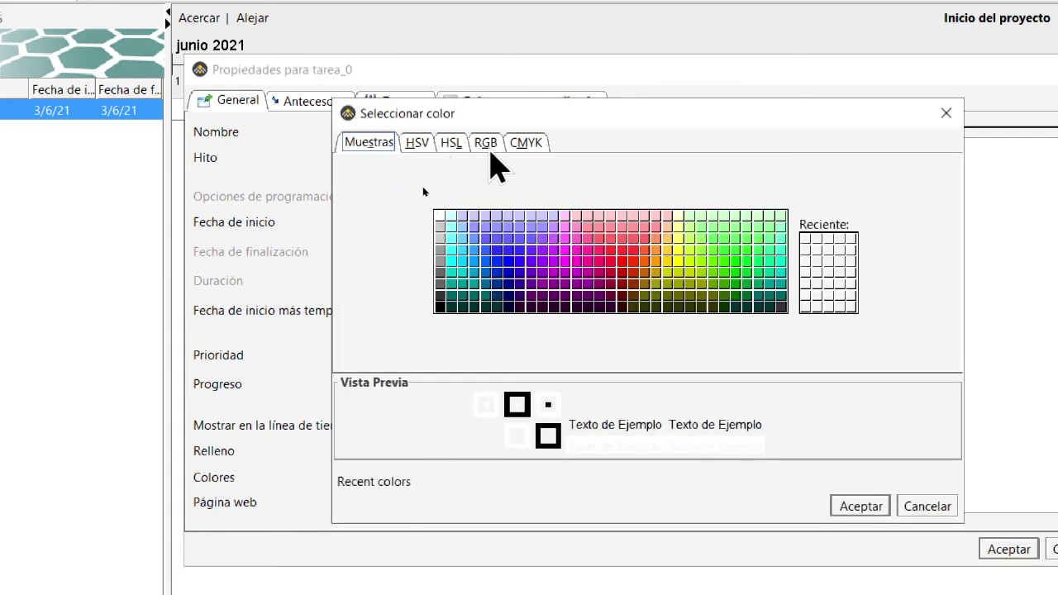
{"action": "left_click", "coordinate": [487, 146]}
{"action": "left_click", "coordinate": [417, 147]}
{"action": "left_click", "coordinate": [449, 145]}
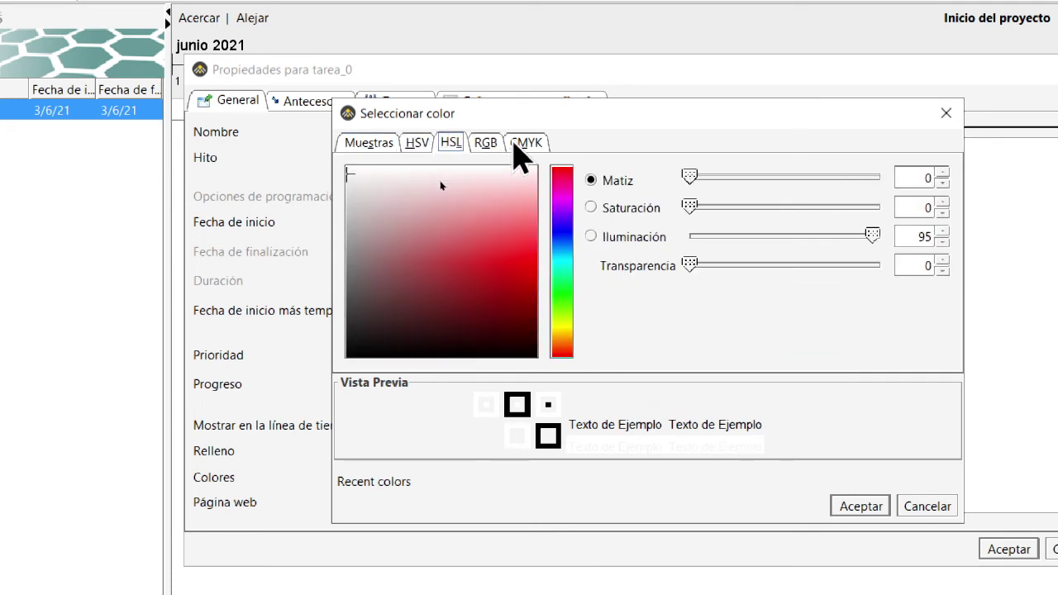
{"action": "left_click", "coordinate": [517, 144]}
{"action": "left_click", "coordinate": [387, 149]}
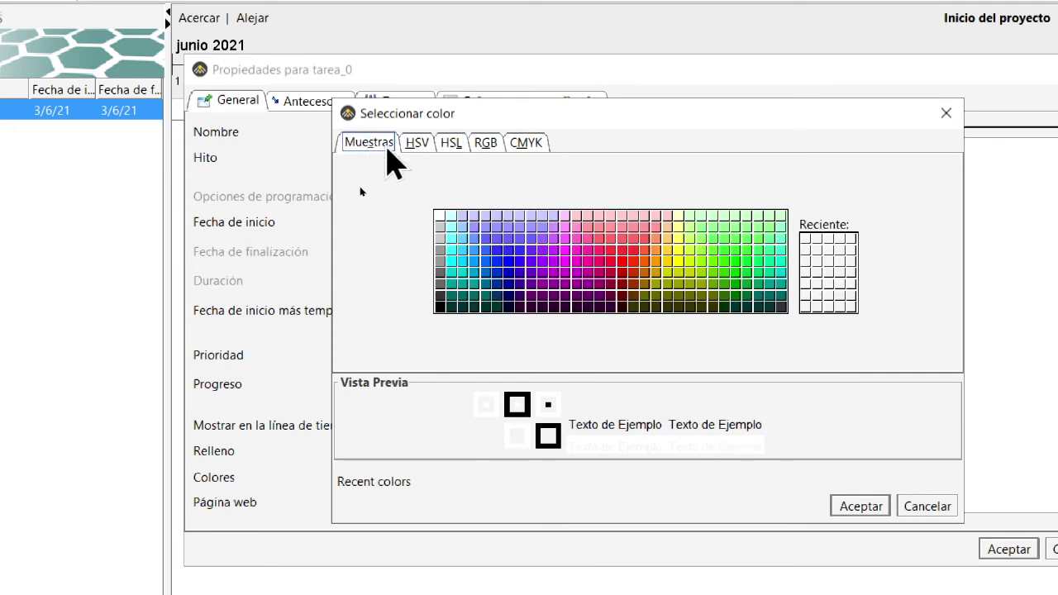
{"action": "left_click", "coordinate": [622, 262]}
{"action": "left_click", "coordinate": [862, 512]}
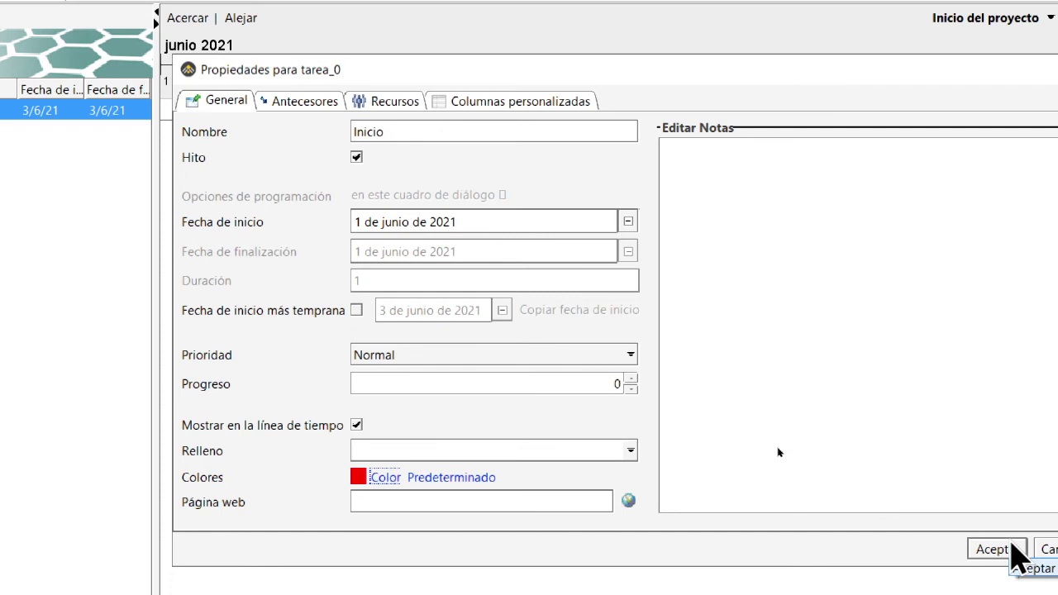
{"action": "left_click", "coordinate": [1000, 549]}
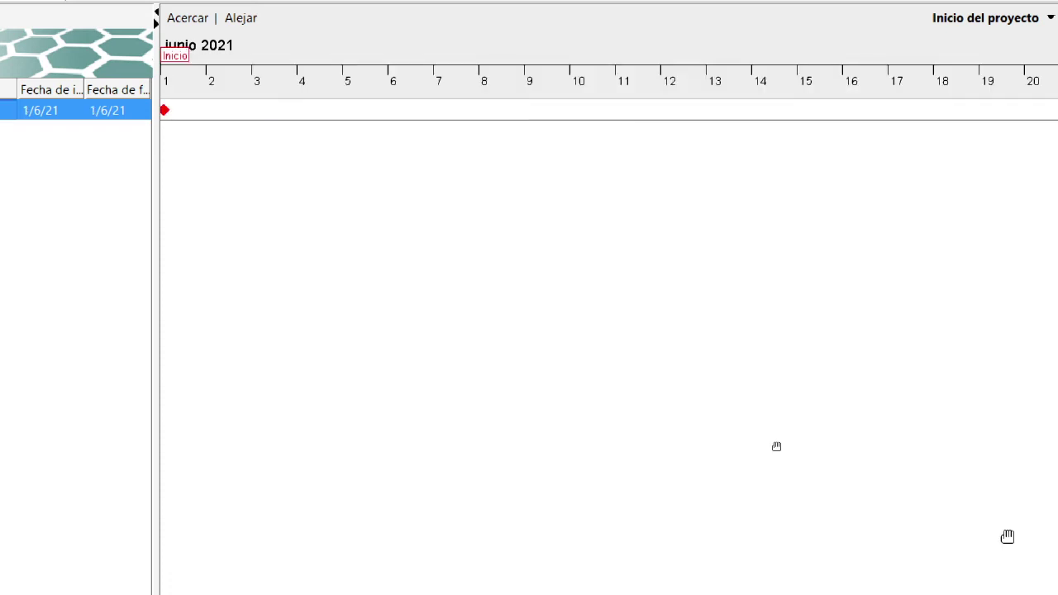
Step: Check the durations and precedents of the activities in the slides' Tabla de Actividades
{"action": "left_click_drag", "start_coordinate": [477, 187], "coordinate": [637, 201]}
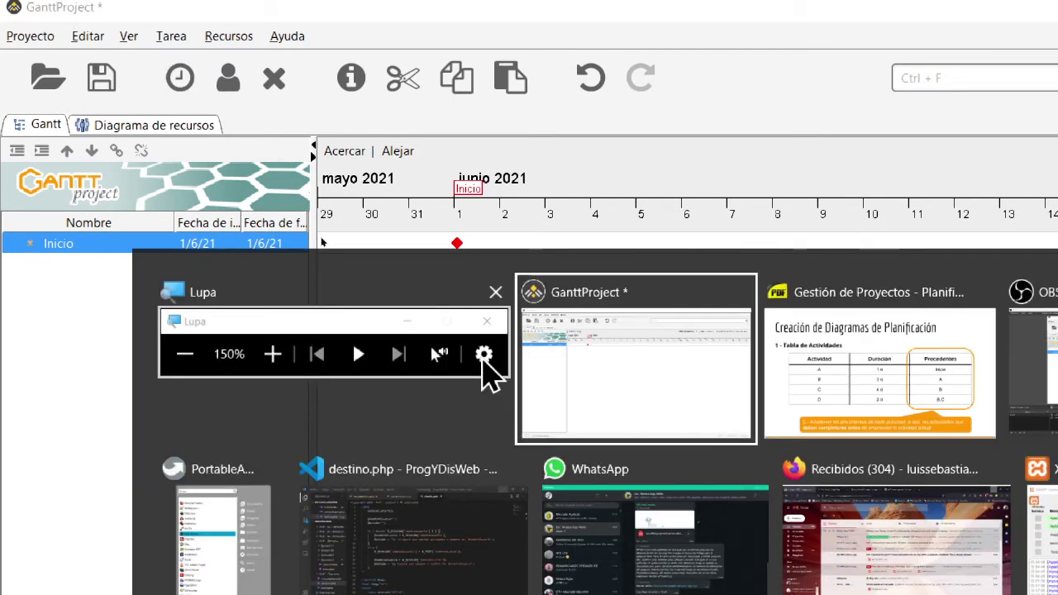
{"action": "key", "text": "alt+Tab"}
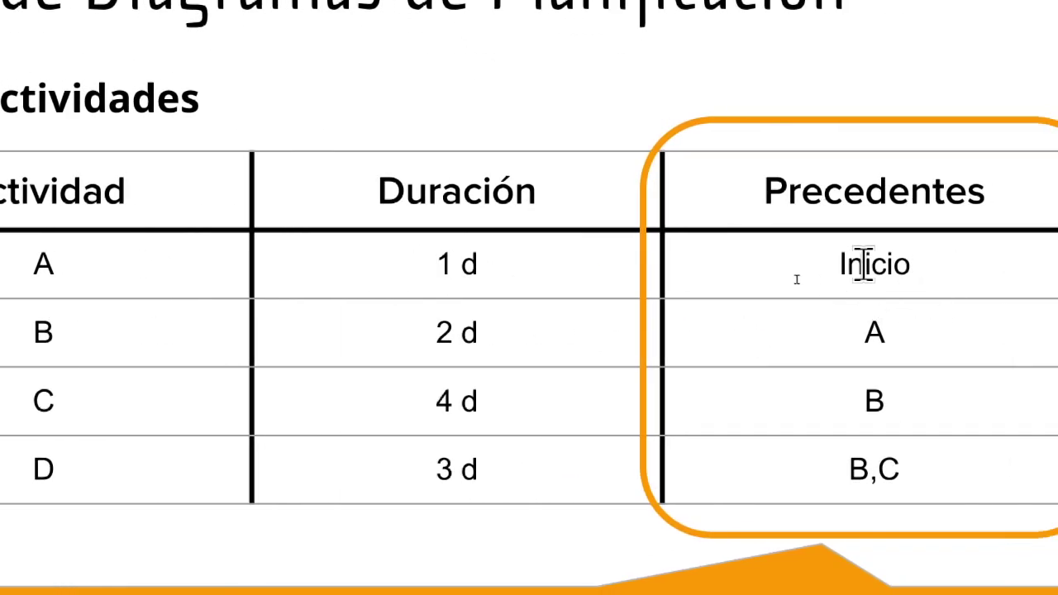
{"action": "key", "text": "alt+Tab"}
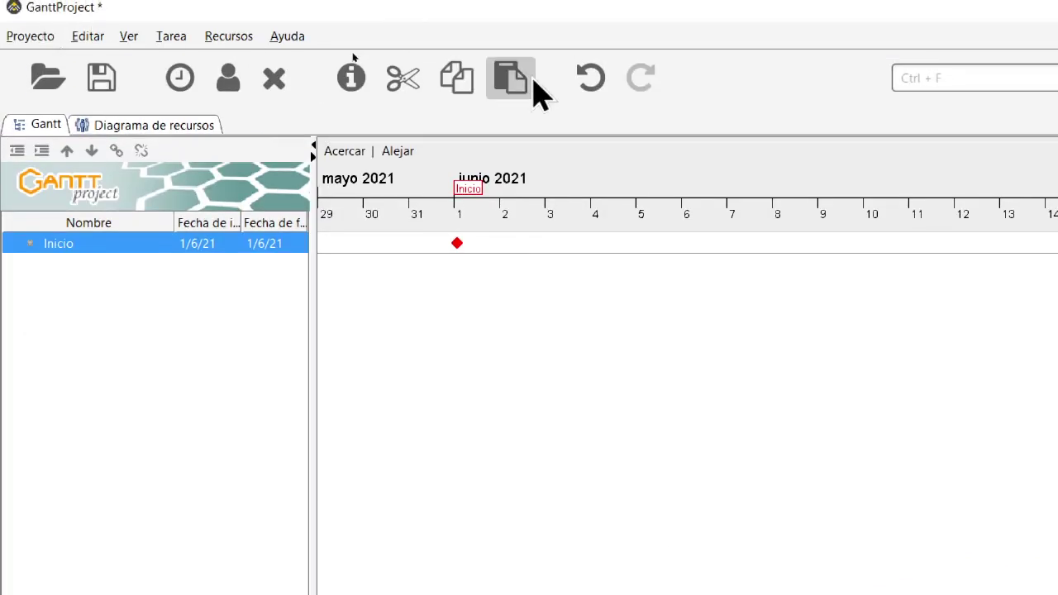
Step: Add a second task below Inicio and name it A in its properties, keeping its duration at 1
{"action": "left_click", "coordinate": [174, 78]}
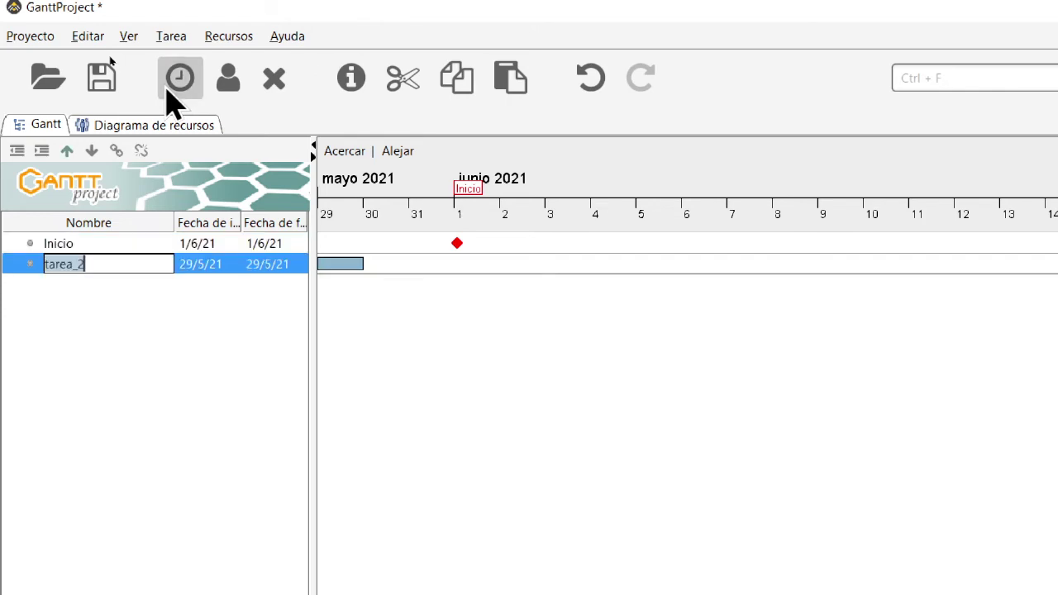
{"action": "key", "text": "Return"}
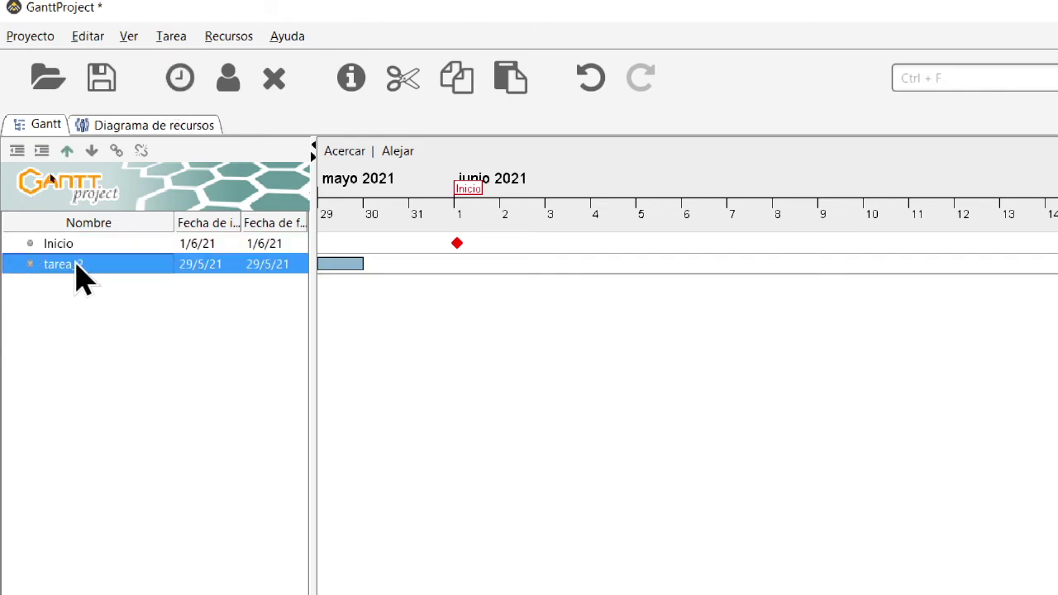
{"action": "double_click", "coordinate": [76, 266]}
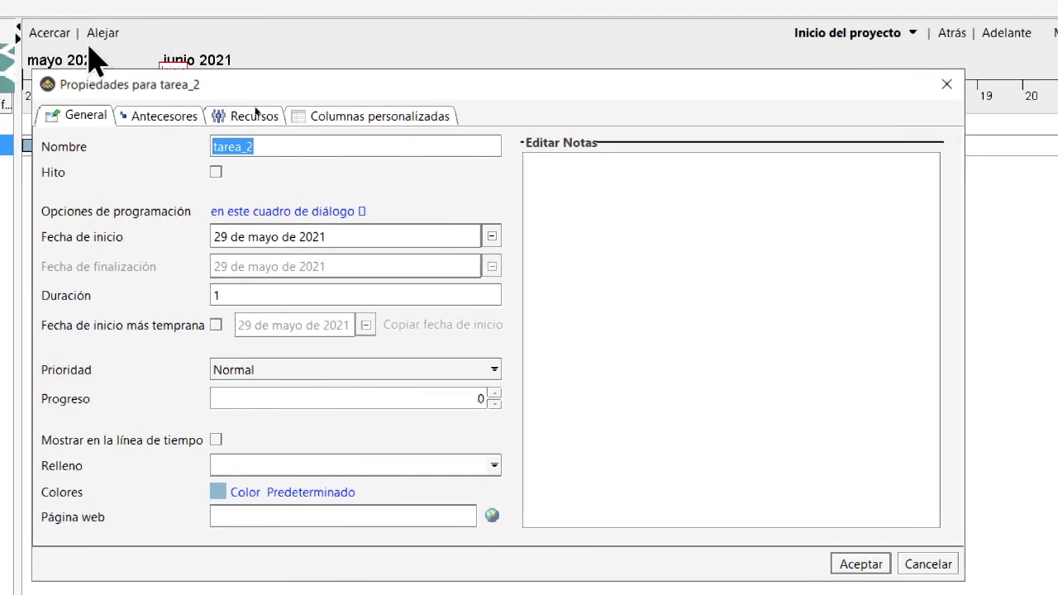
{"action": "key", "text": "BackSpace"}
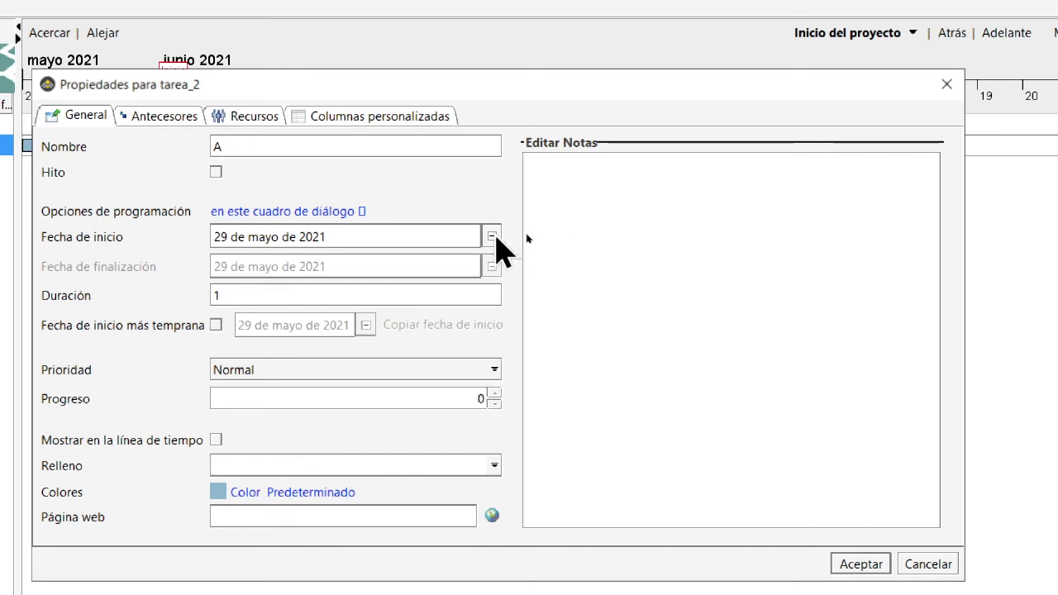
{"action": "left_click", "coordinate": [262, 293]}
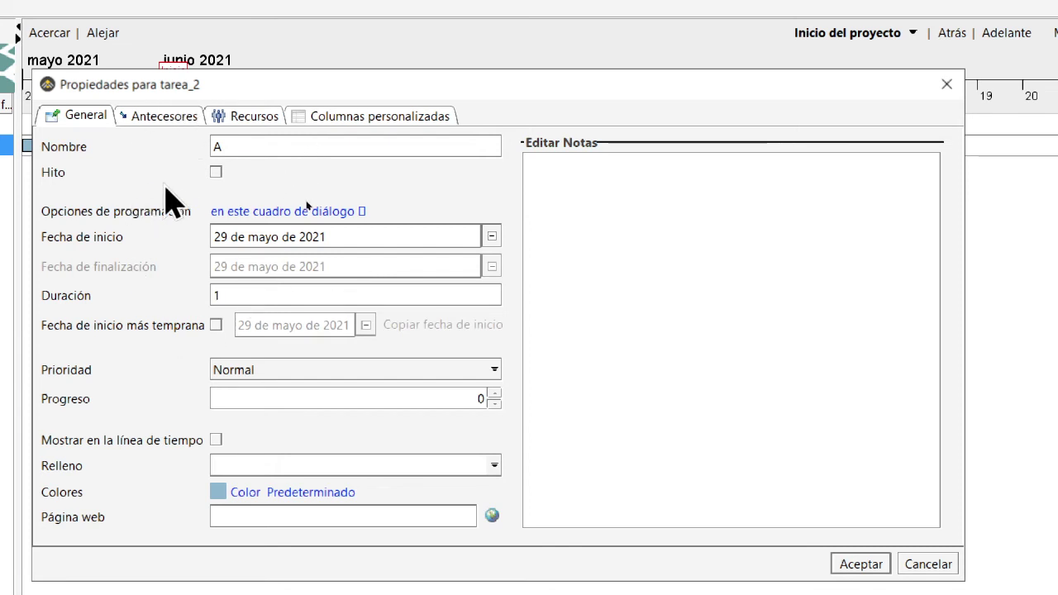
Step: Assign the resource Fulano A to task A in its properties
{"action": "left_click", "coordinate": [248, 117]}
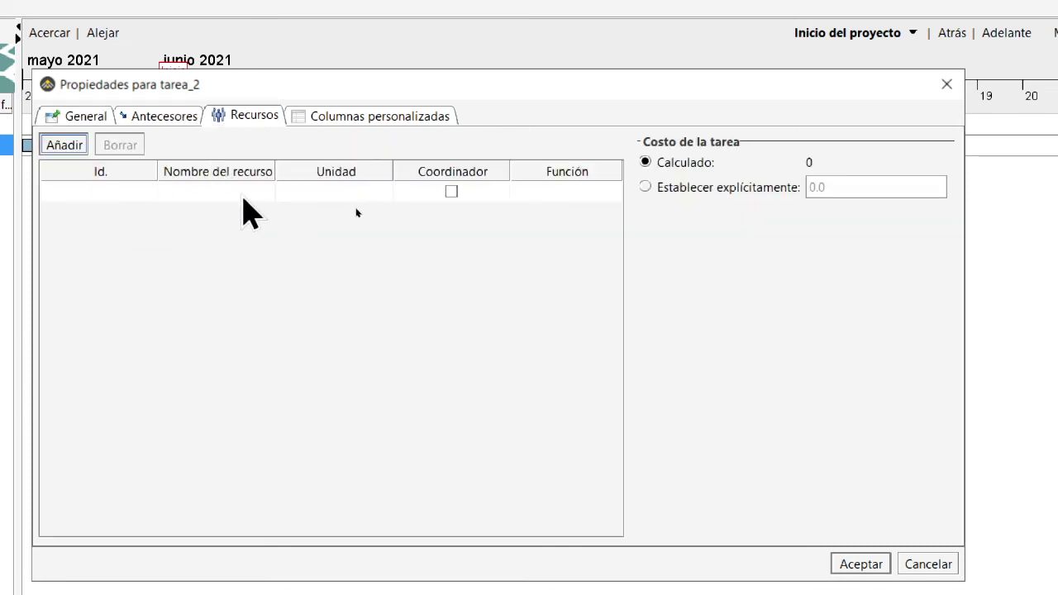
{"action": "left_click", "coordinate": [63, 144]}
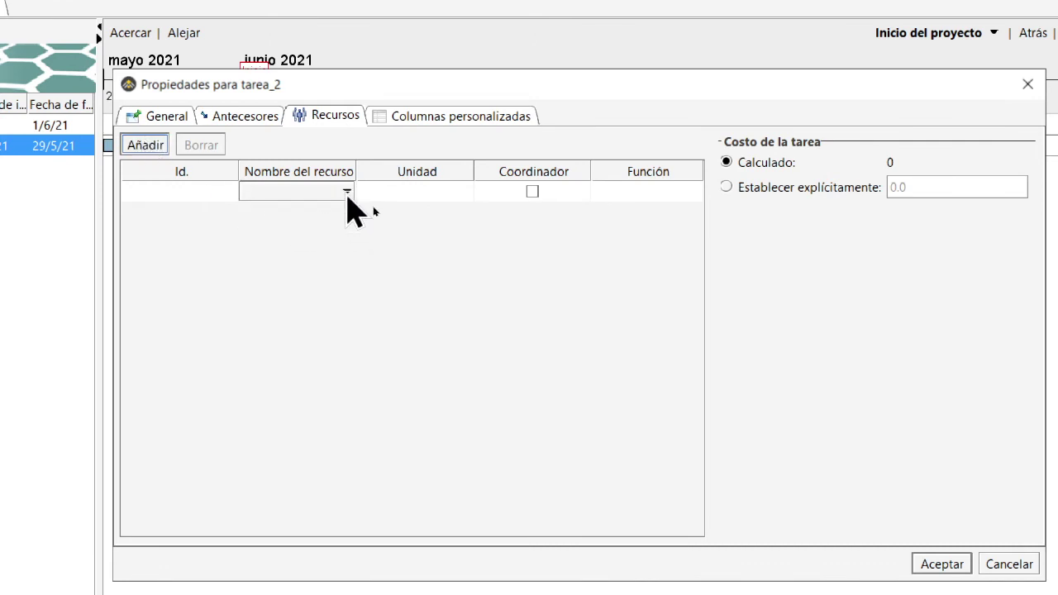
{"action": "left_click", "coordinate": [348, 192]}
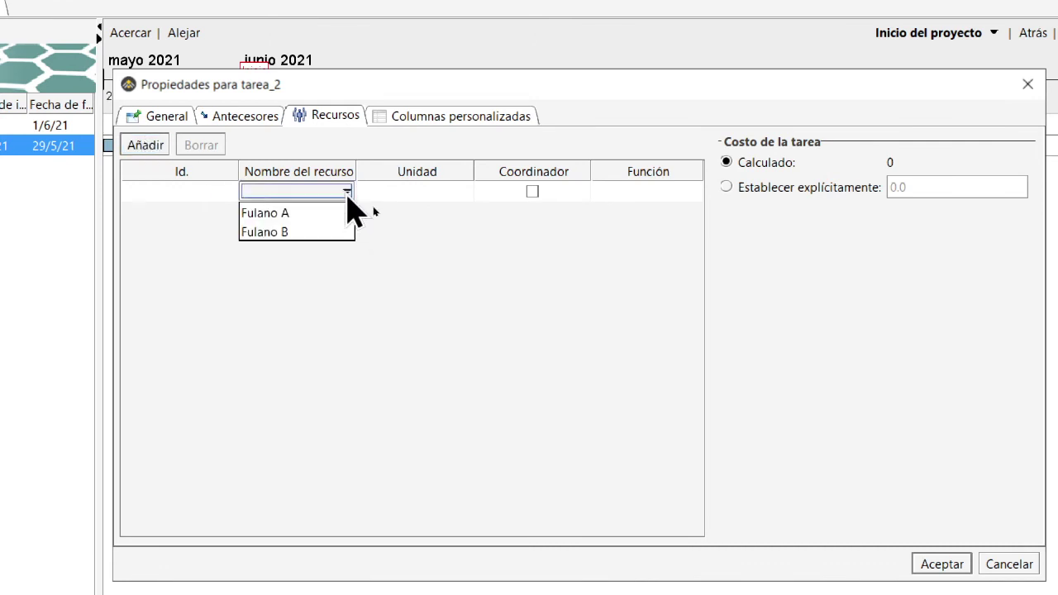
{"action": "left_click", "coordinate": [295, 215]}
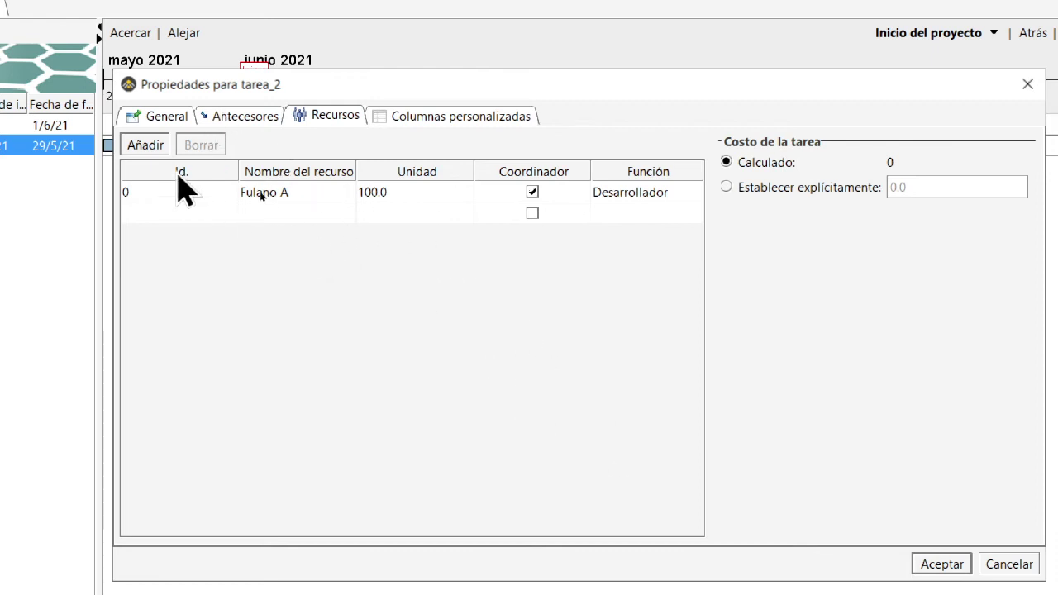
{"action": "left_click", "coordinate": [393, 196]}
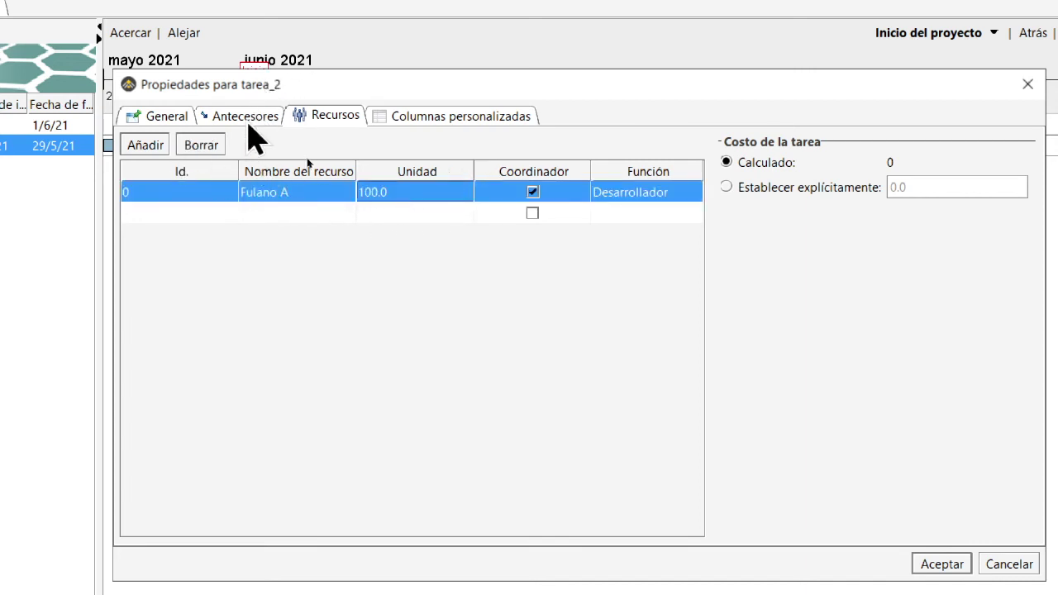
Step: Add Inicio as a predecessor of task A, keeping the link type Fin-Inicio
{"action": "left_click", "coordinate": [245, 115]}
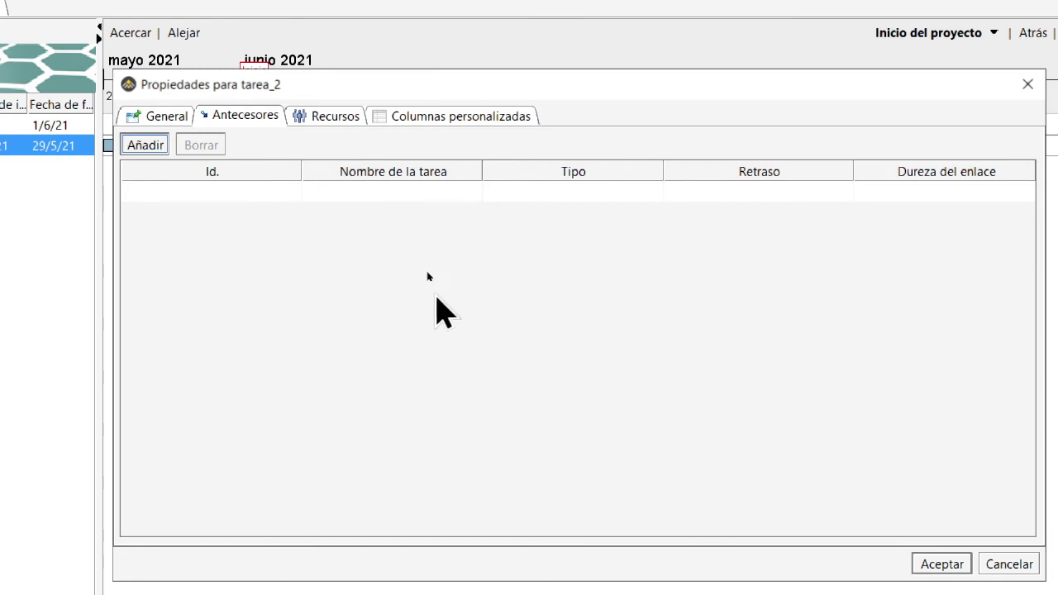
{"action": "left_click", "coordinate": [159, 145]}
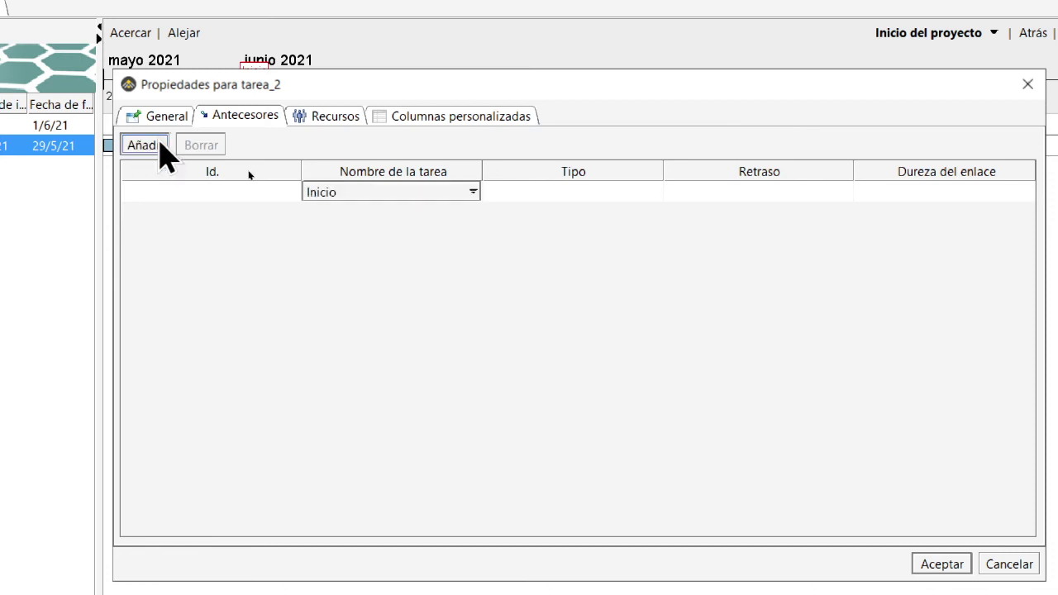
{"action": "left_click", "coordinate": [470, 191]}
{"action": "left_click", "coordinate": [365, 220]}
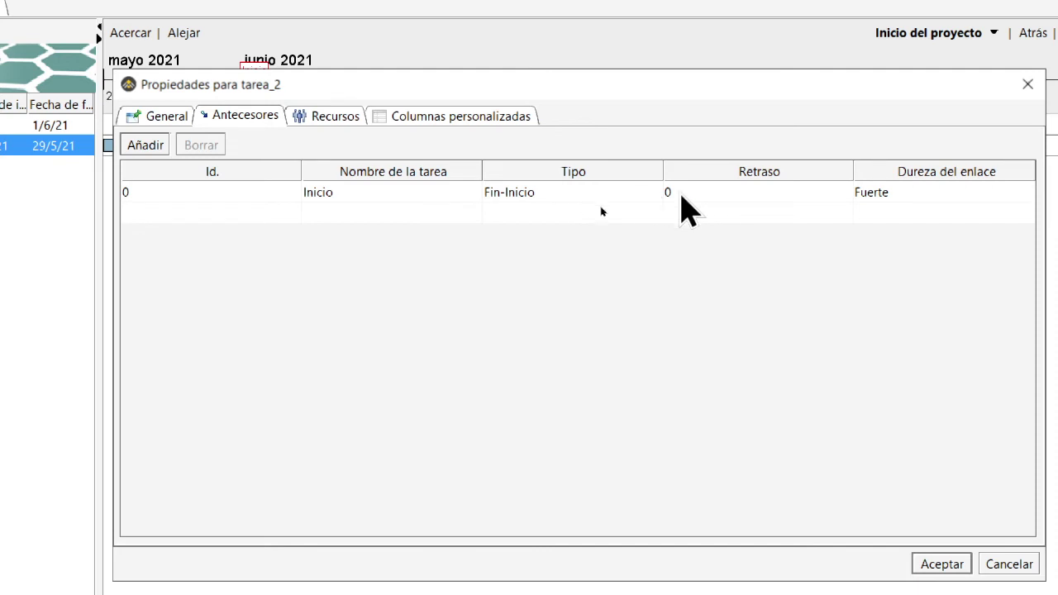
{"action": "left_click", "coordinate": [527, 192]}
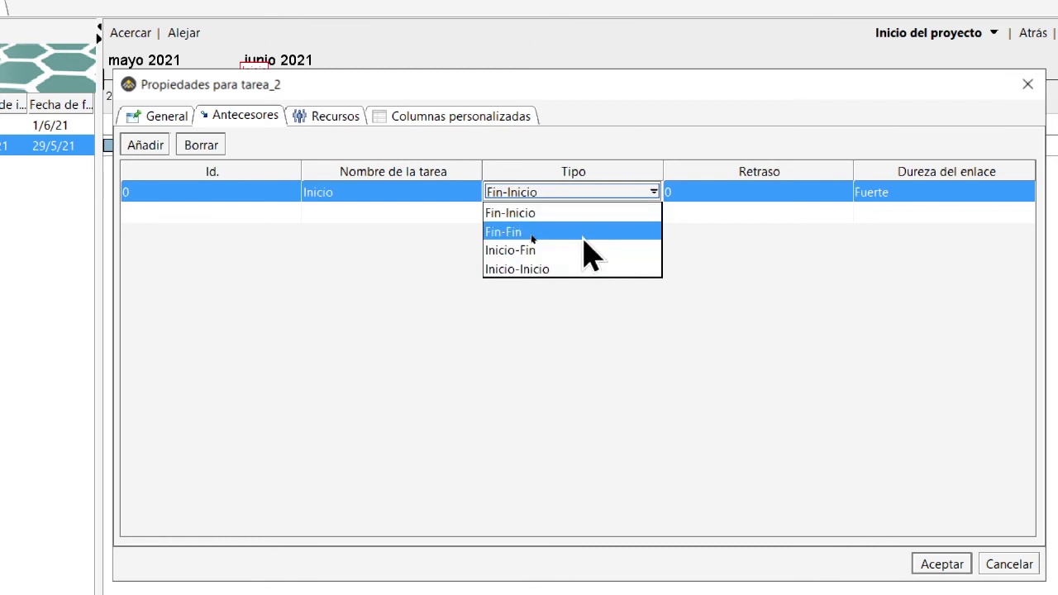
{"action": "left_click", "coordinate": [407, 266]}
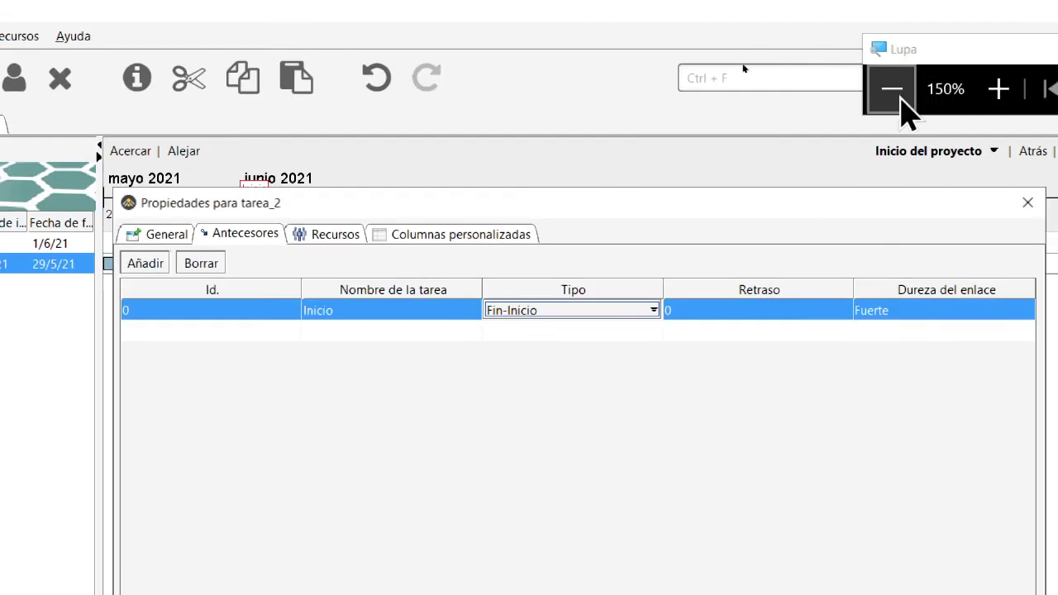
Step: Review the dependency types on the slides' Formas de Dependencia page
{"action": "left_click", "coordinate": [903, 100]}
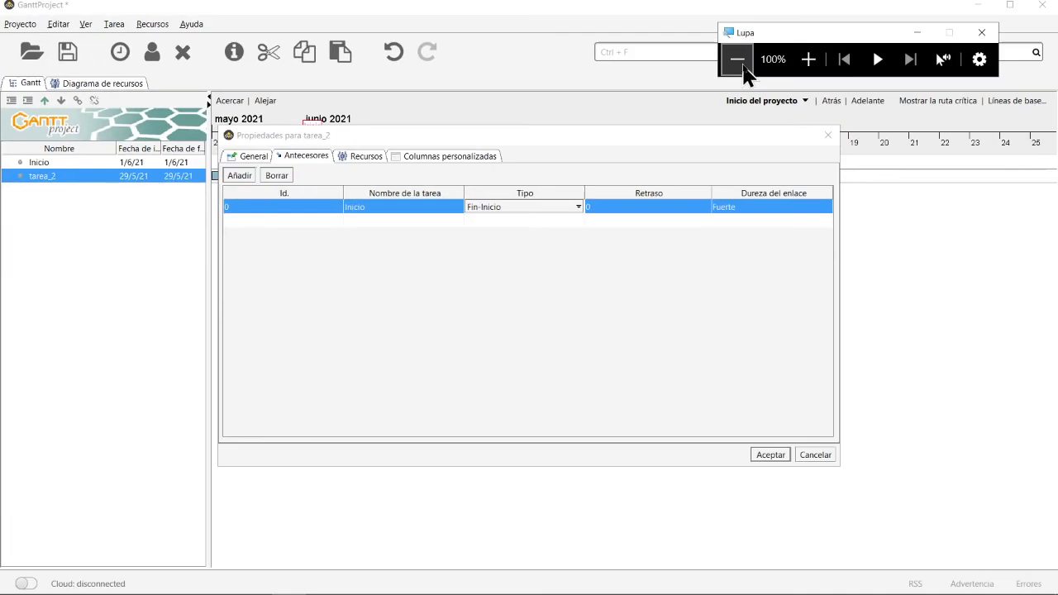
{"action": "key", "text": "alt+Tab"}
{"action": "key", "text": "Right"}
{"action": "key", "text": "Right"}
{"action": "key", "text": "Right"}
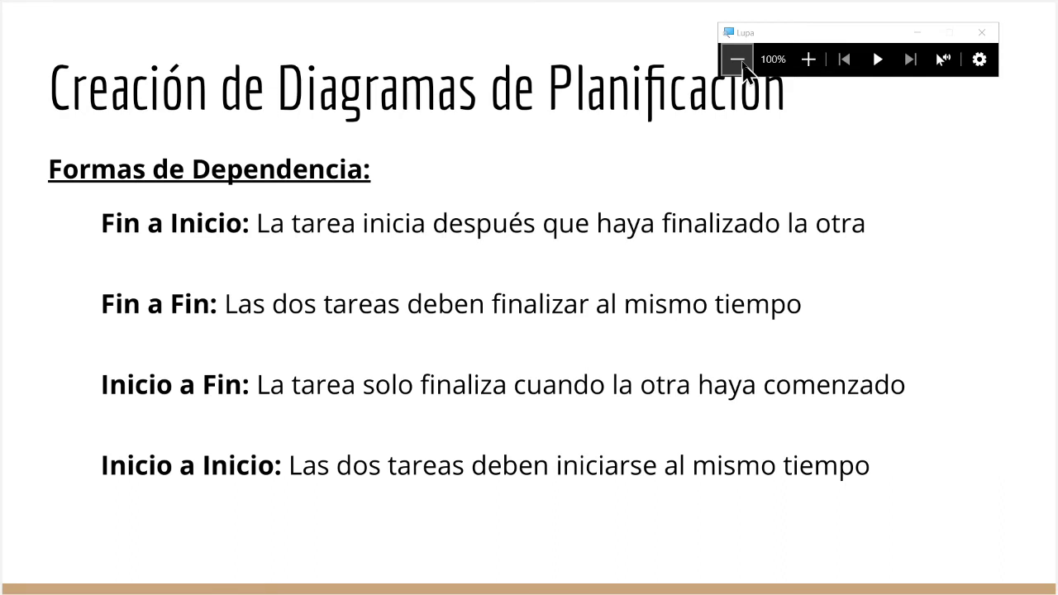
{"action": "left_click_drag", "start_coordinate": [794, 31], "coordinate": [829, 19]}
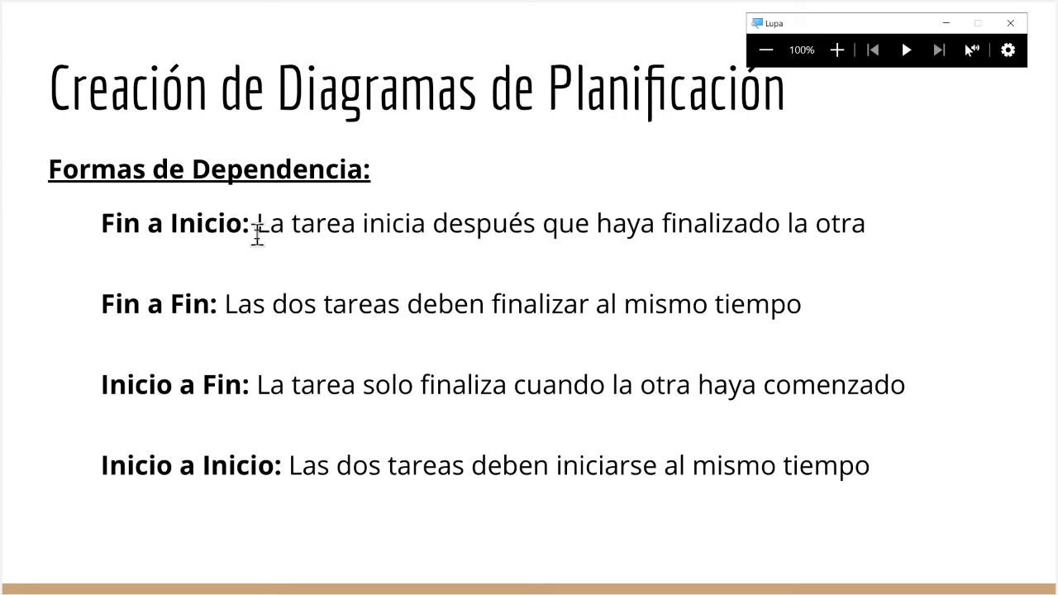
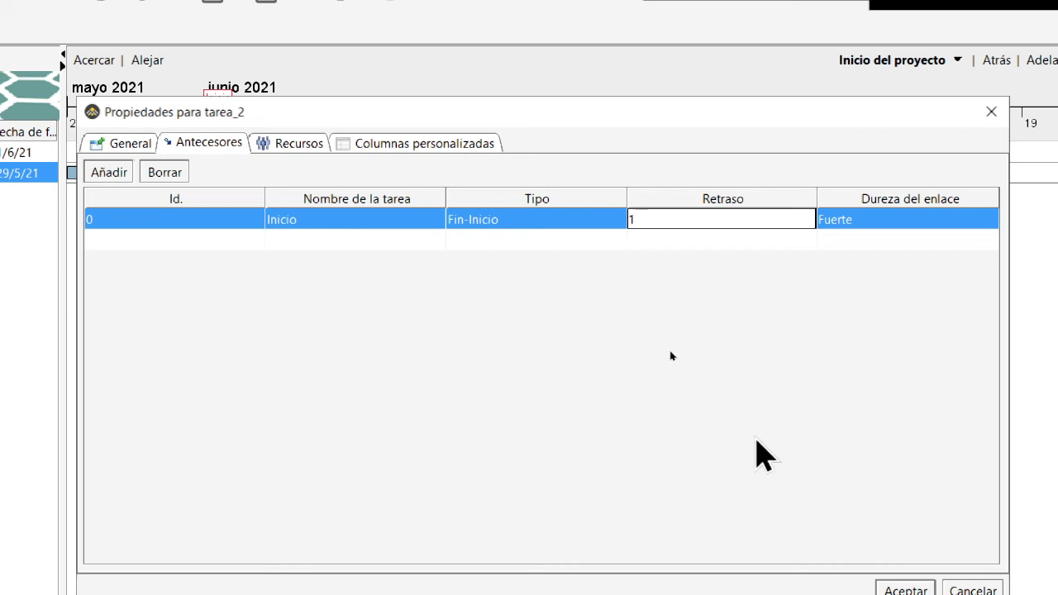
Step: Give task A's link to Inicio a delay of 1 with Fuerte hardness and accept the properties
{"action": "left_click", "coordinate": [896, 217]}
{"action": "left_click", "coordinate": [826, 237]}
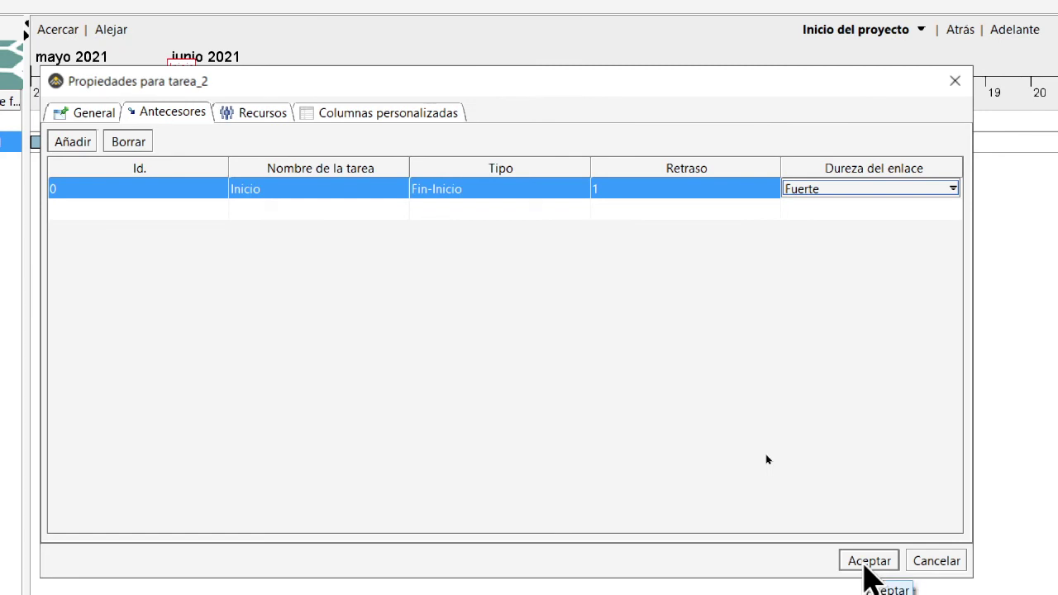
{"action": "left_click", "coordinate": [868, 560]}
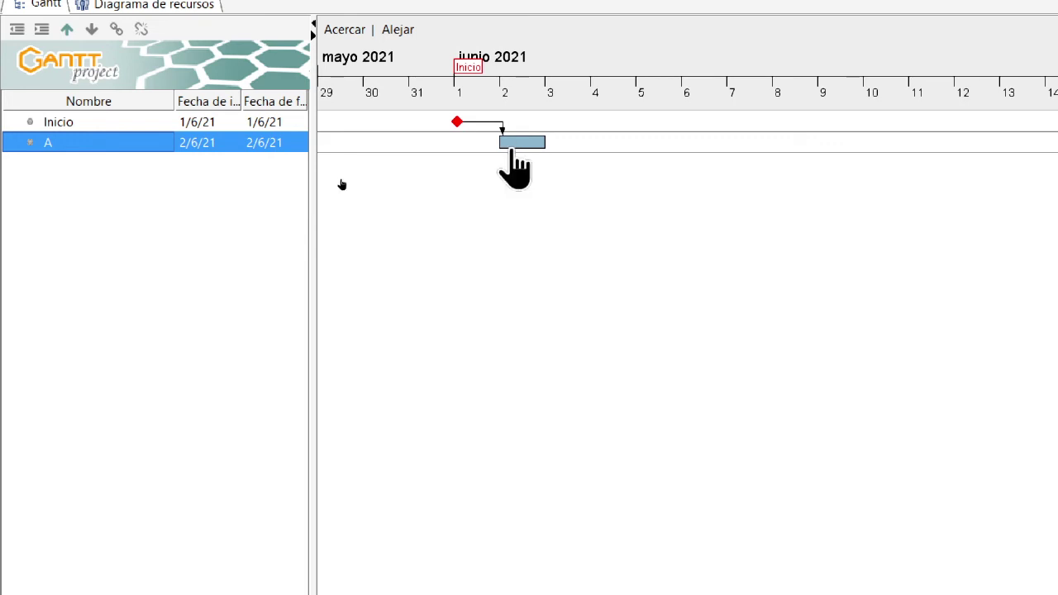
Step: Reopen task A's predecessors, set the delay of its Inicio link to 0 and accept the properties
{"action": "double_click", "coordinate": [53, 144]}
{"action": "left_click", "coordinate": [459, 113]}
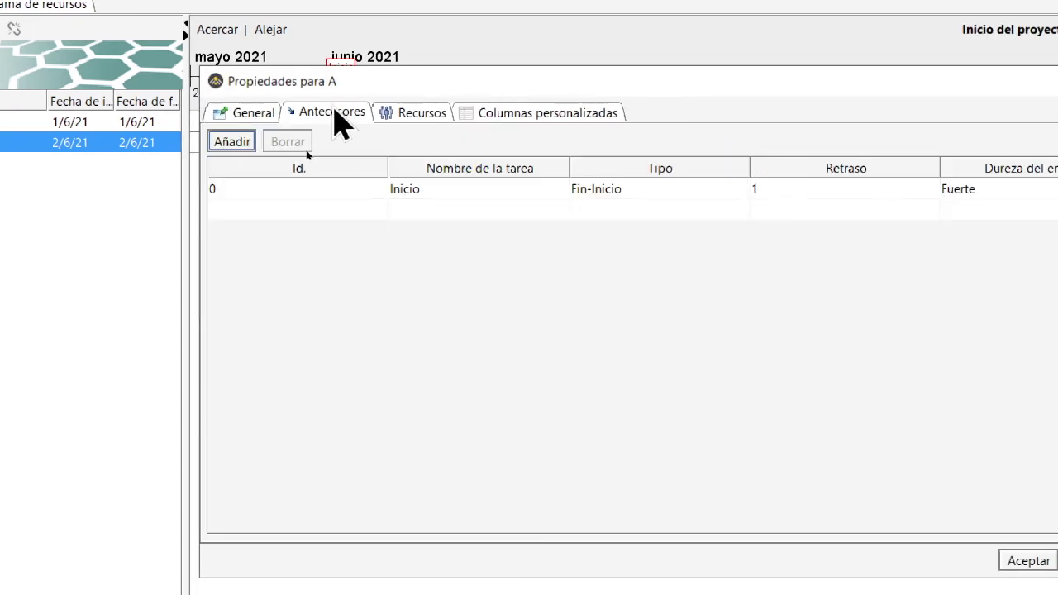
{"action": "left_click", "coordinate": [620, 190]}
{"action": "left_click", "coordinate": [622, 190]}
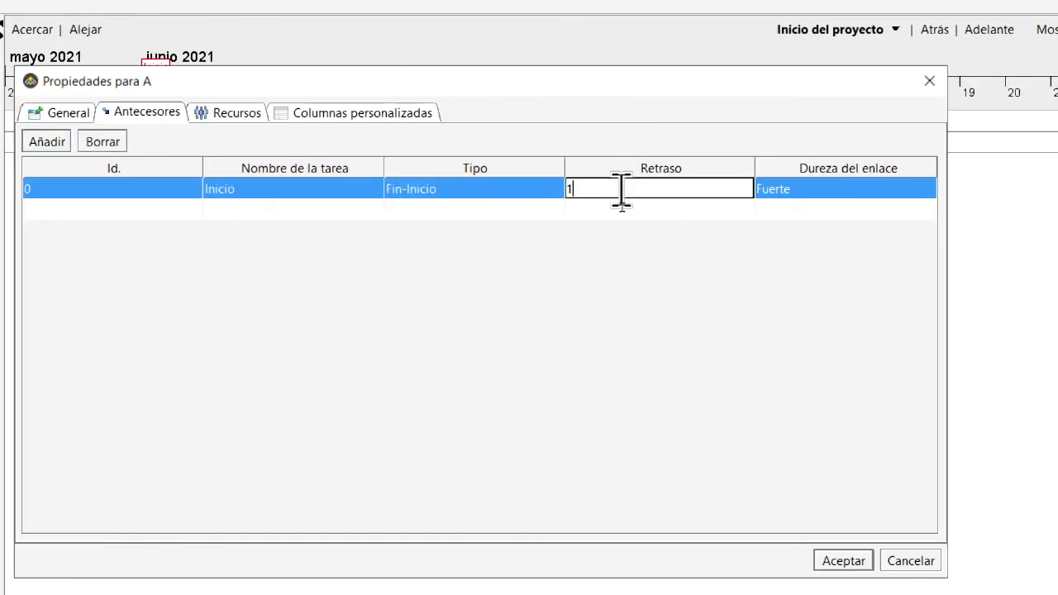
{"action": "type", "text": "0"}
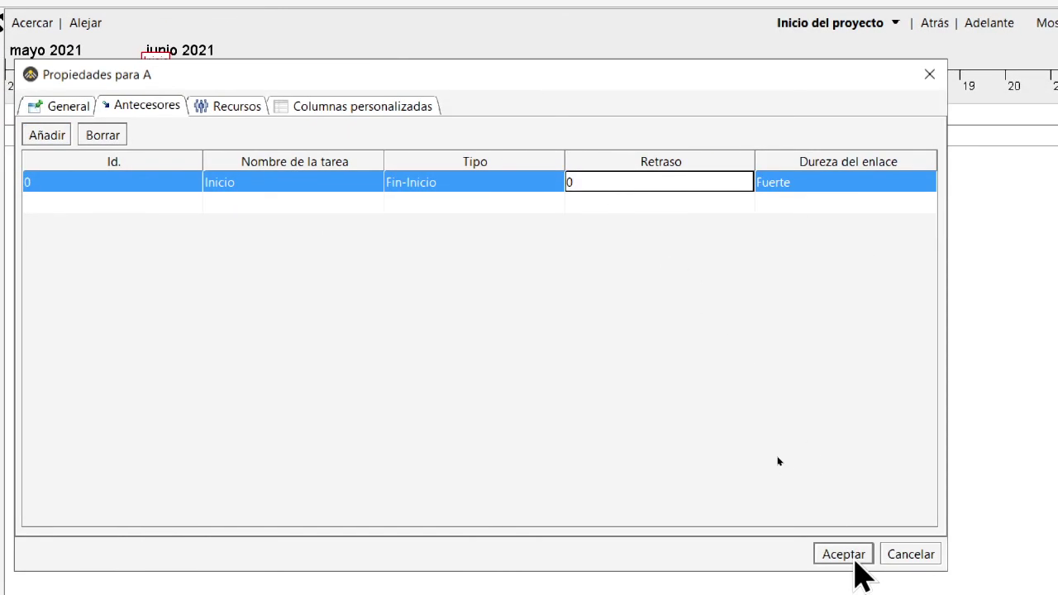
{"action": "left_click", "coordinate": [852, 561]}
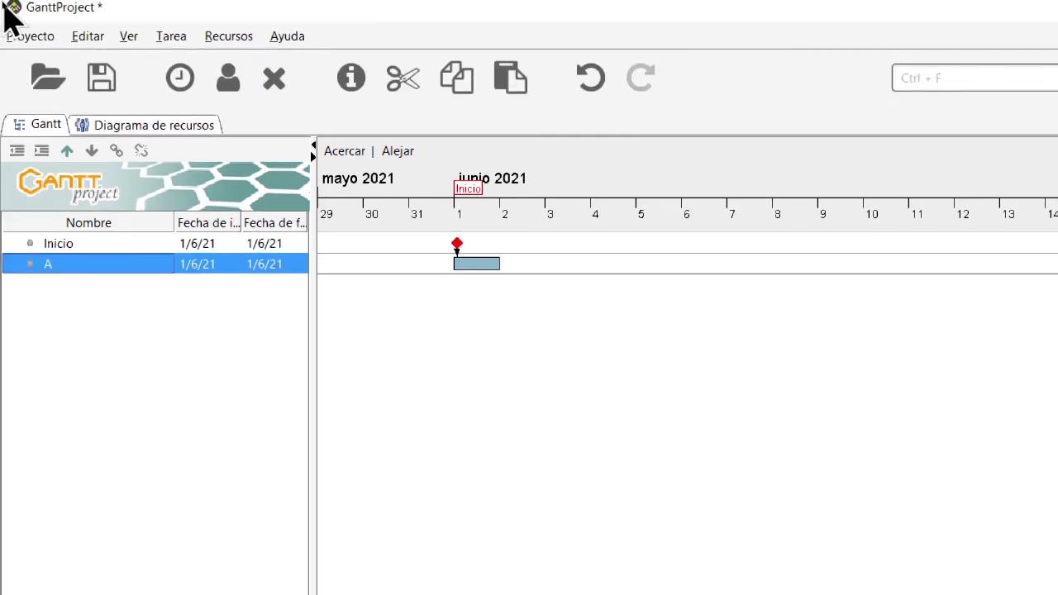
Step: Add a new task below A, name it B and open its properties
{"action": "left_click", "coordinate": [182, 79]}
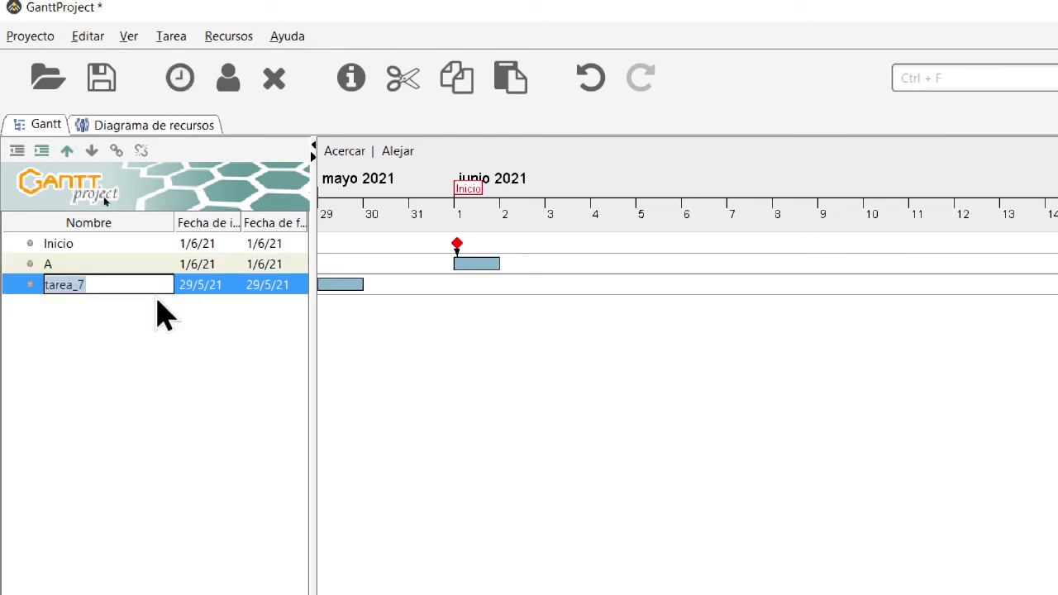
{"action": "type", "text": "B"}
{"action": "key", "text": "Return"}
{"action": "double_click", "coordinate": [149, 290]}
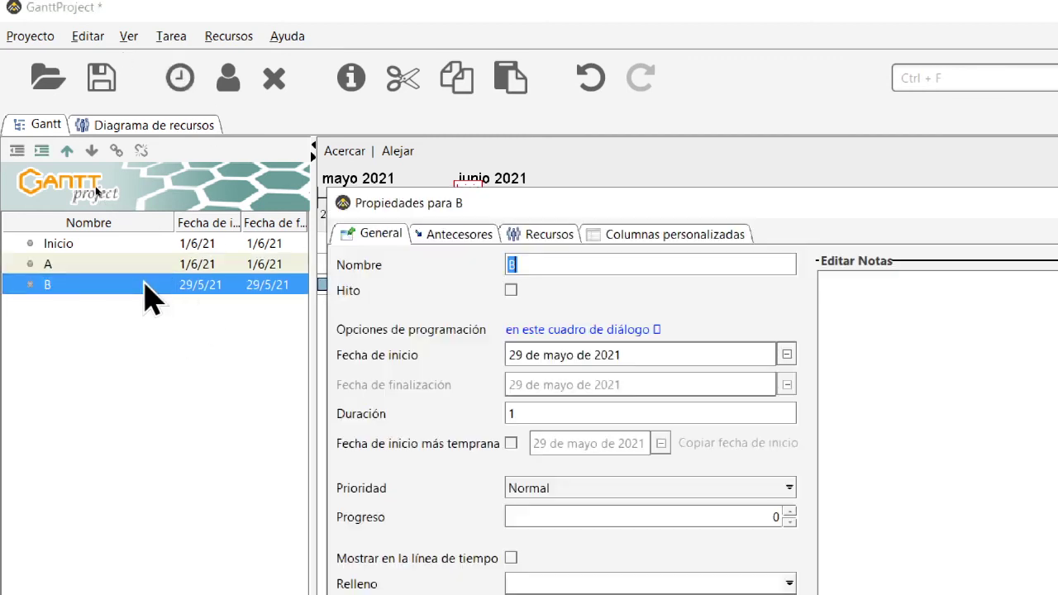
Step: Check activity B in the slides' Tabla de Actividades and set task B's duration to 2
{"action": "key", "text": "alt+Tab"}
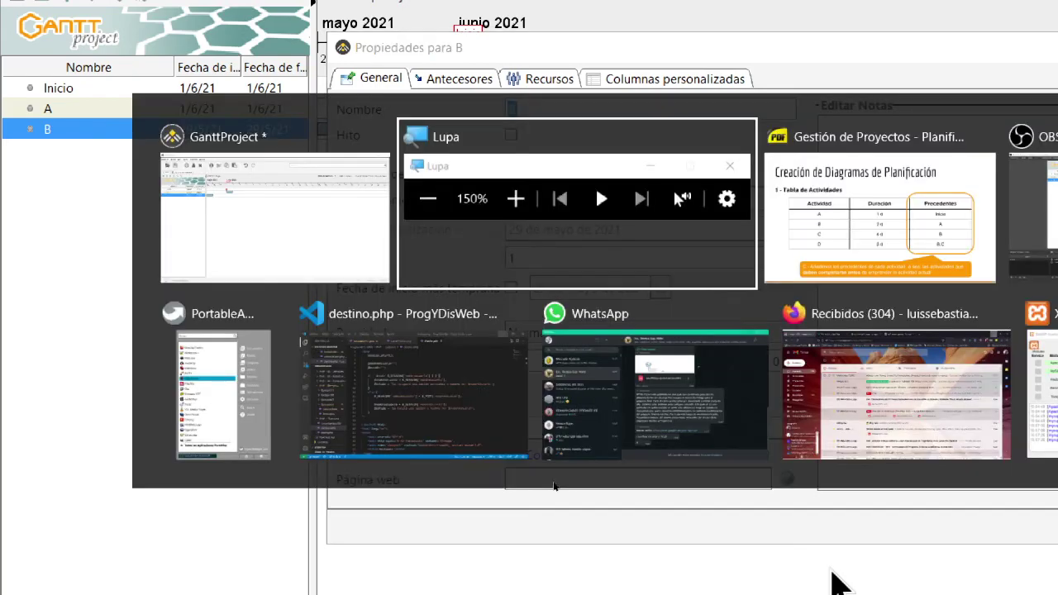
{"action": "key", "text": "alt+Tab"}
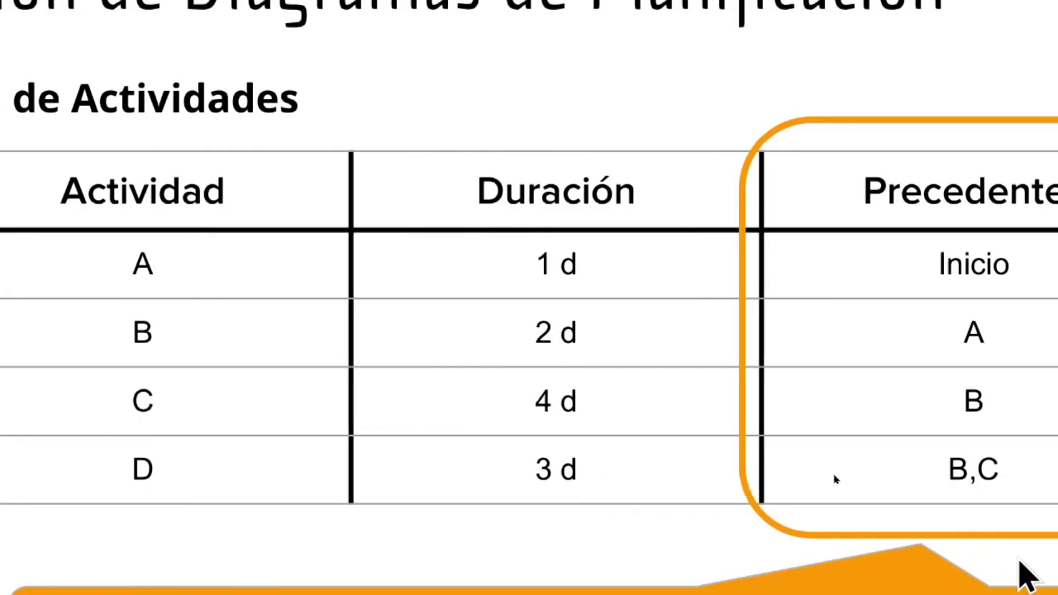
{"action": "key", "text": "alt+Tab"}
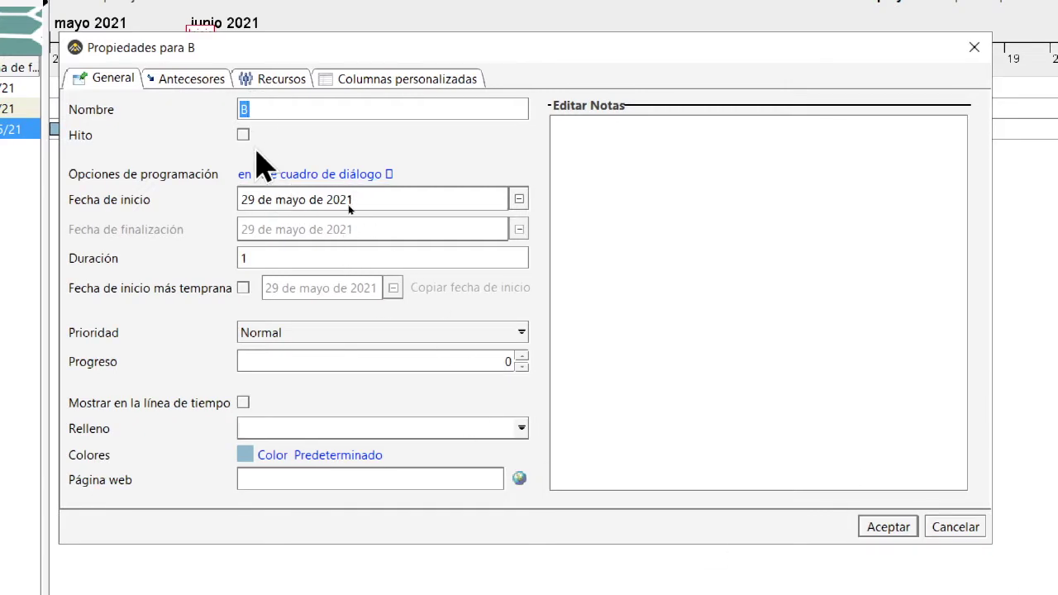
{"action": "left_click", "coordinate": [248, 258]}
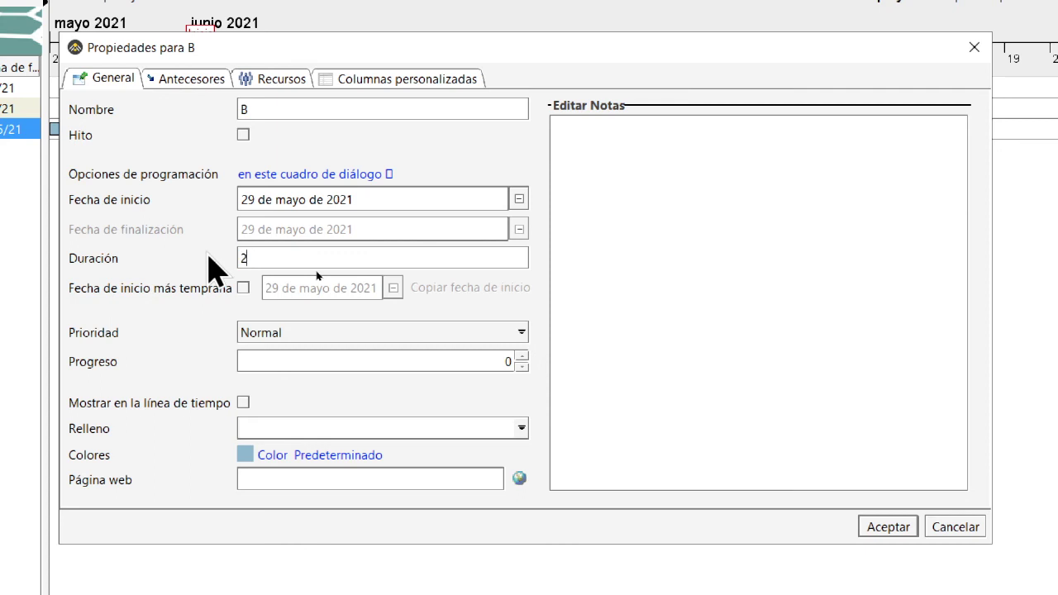
{"action": "type", "text": "2"}
Step: Add A as a predecessor of task B
{"action": "left_click", "coordinate": [191, 79]}
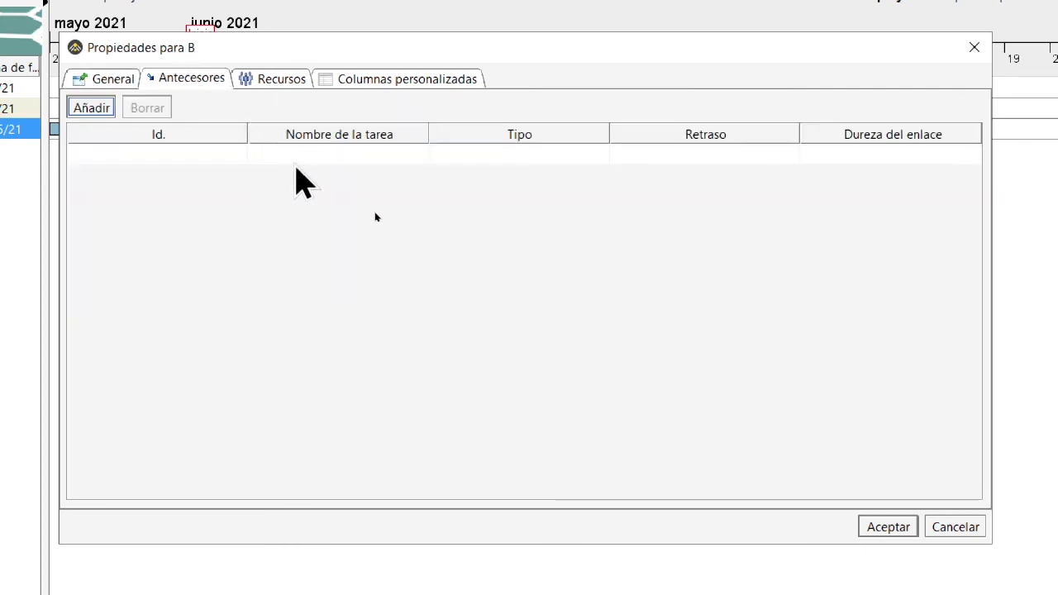
{"action": "left_click", "coordinate": [296, 159]}
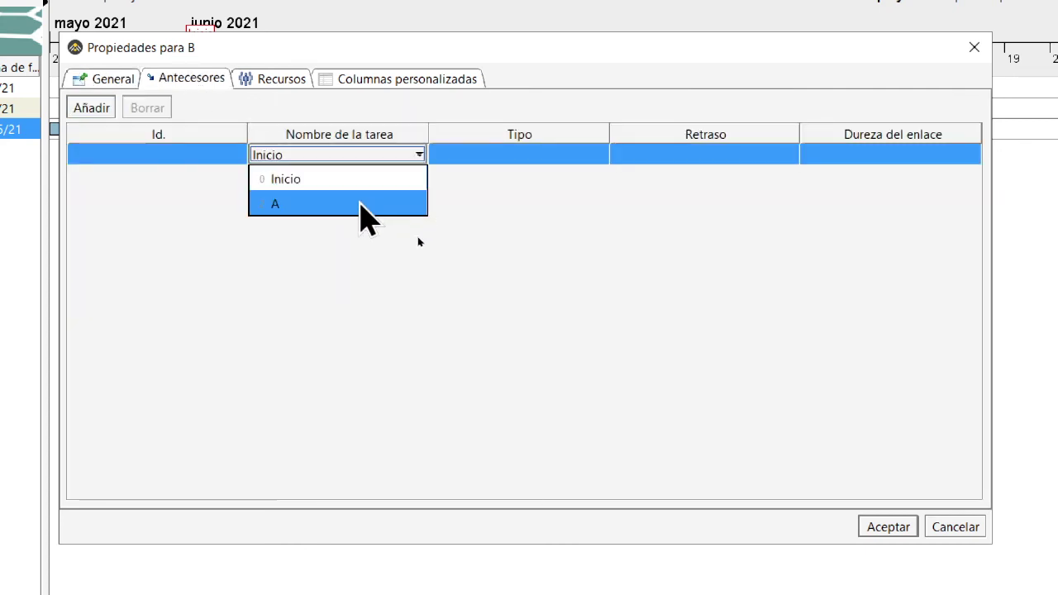
{"action": "left_click", "coordinate": [364, 204]}
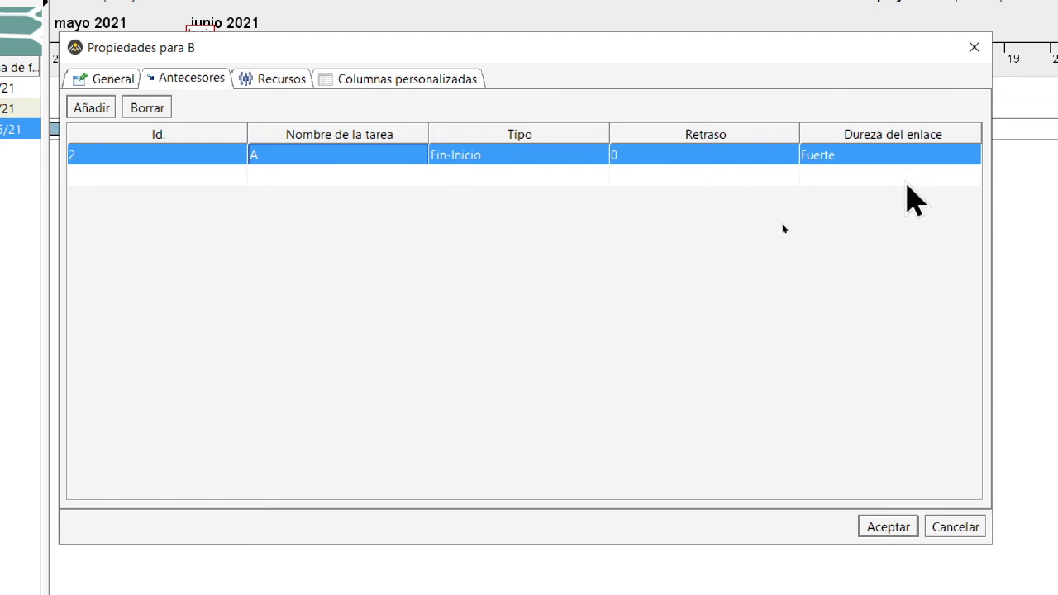
Step: Assign the resource Fulano B to task B and accept its properties
{"action": "left_click", "coordinate": [256, 80]}
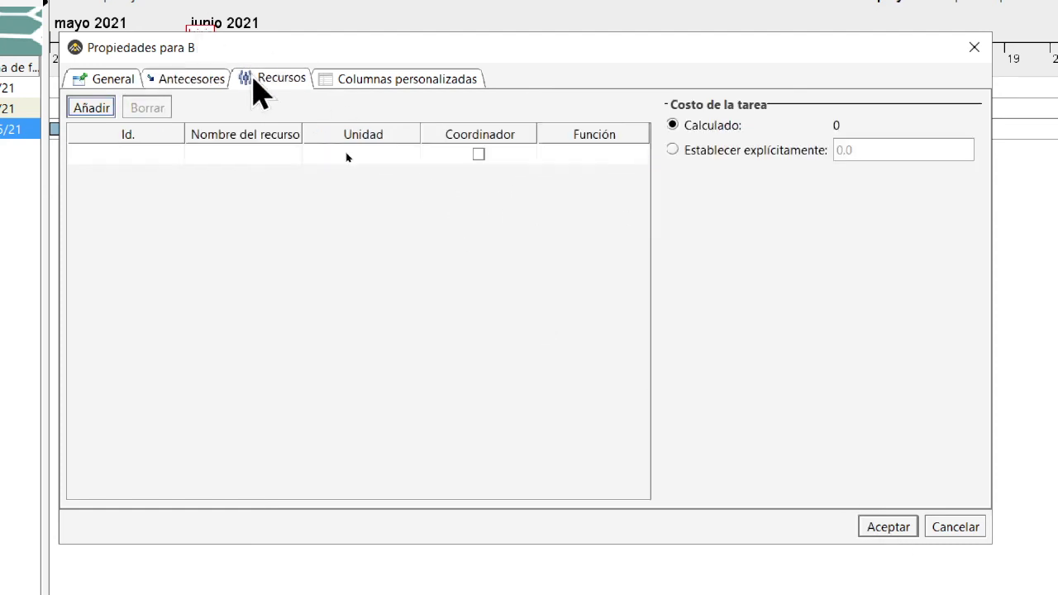
{"action": "left_click", "coordinate": [236, 157]}
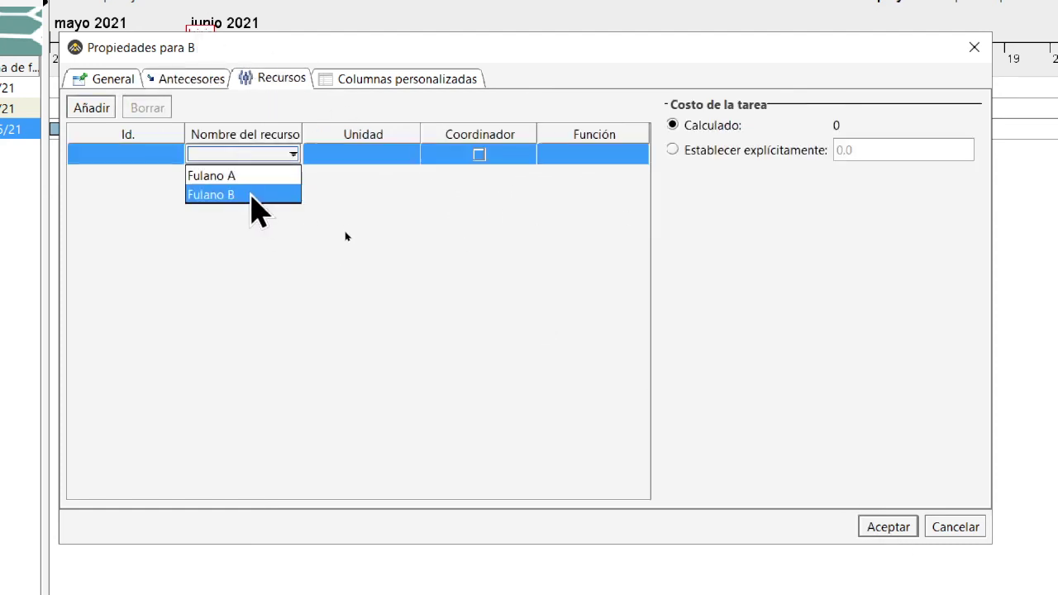
{"action": "left_click", "coordinate": [240, 195]}
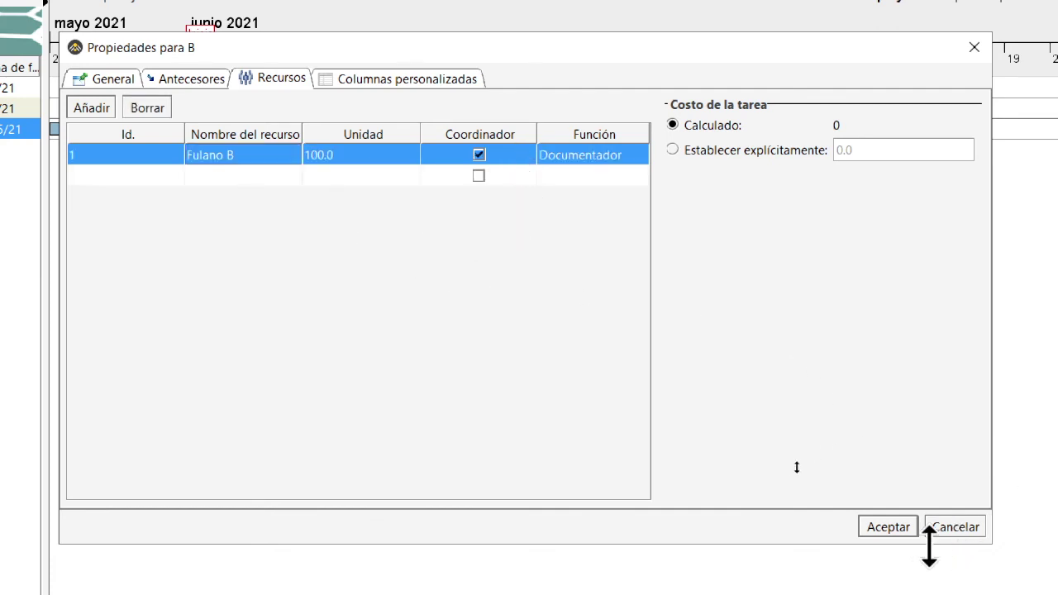
{"action": "left_click", "coordinate": [891, 529]}
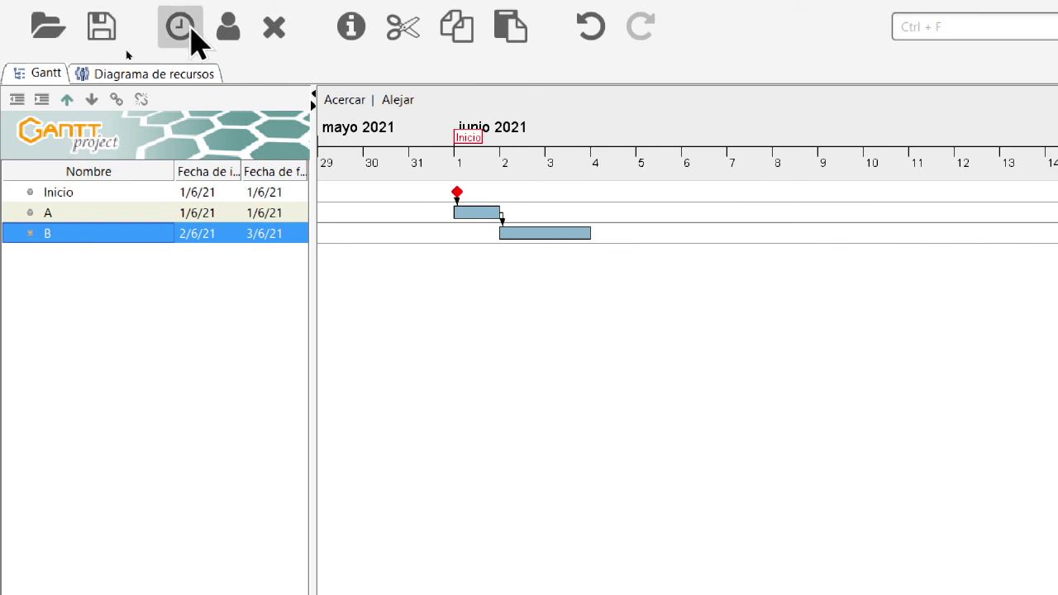
Step: Add a new task below B and name it C
{"action": "left_click", "coordinate": [192, 33]}
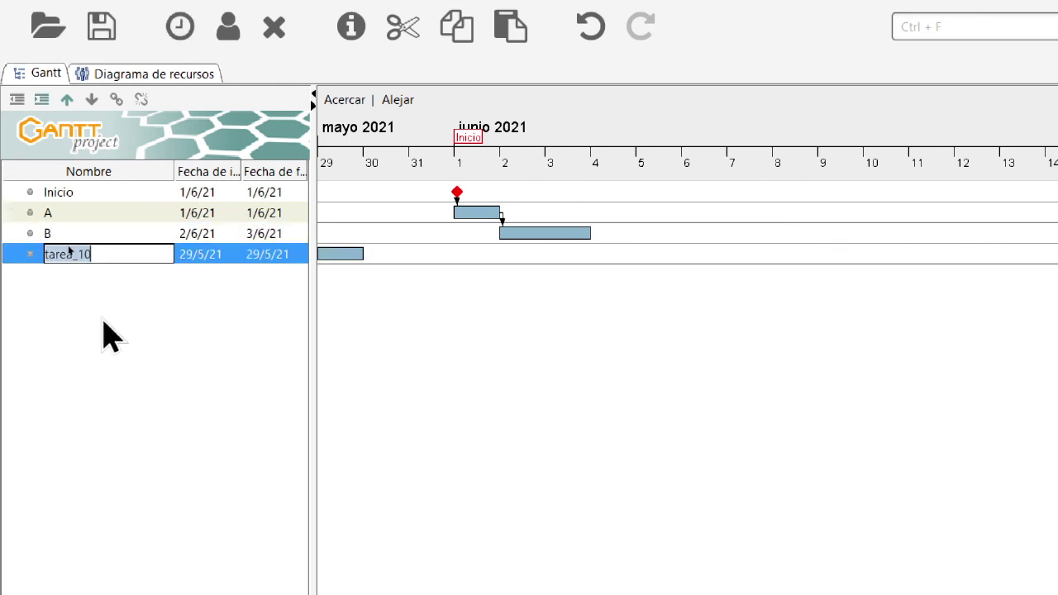
{"action": "type", "text": "C"}
{"action": "key", "text": "Return"}
{"action": "key", "text": "Return"}
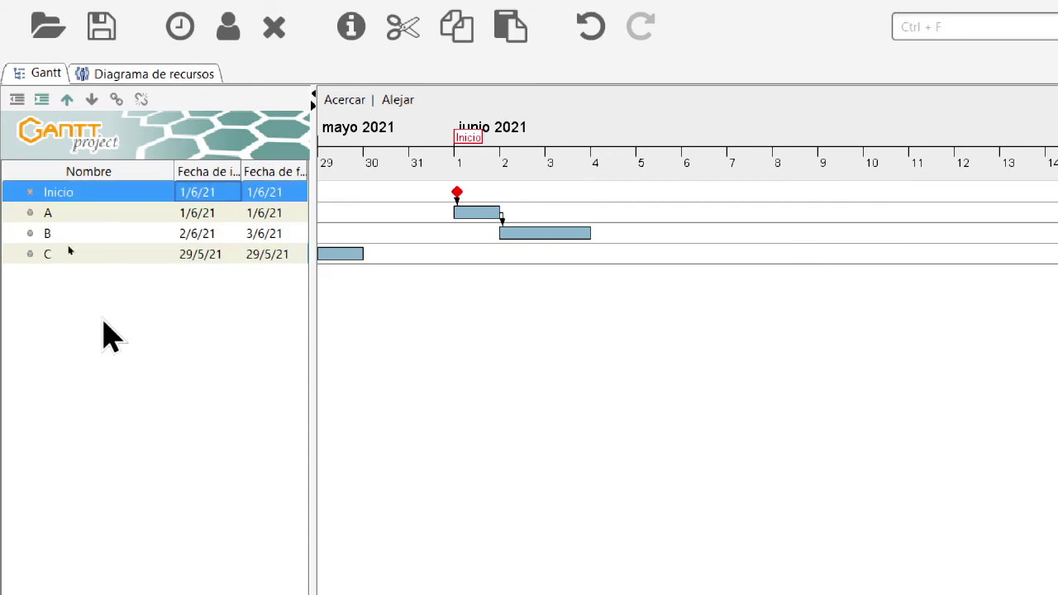
Step: Check activity C's duration in the slides' Tabla de Actividades and set task C's duration to 4
{"action": "double_click", "coordinate": [65, 257]}
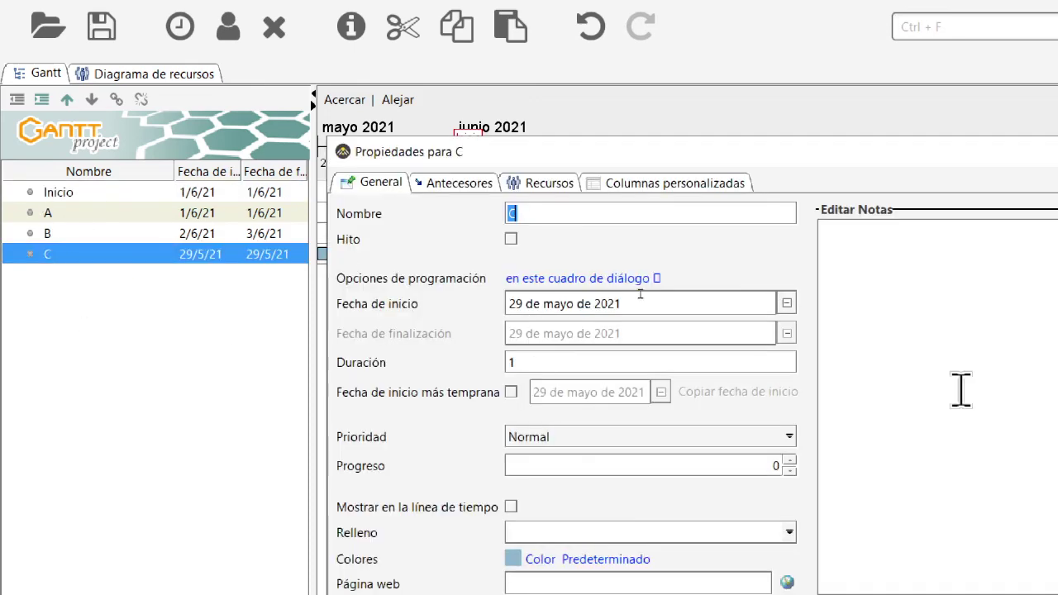
{"action": "key", "text": "alt+Tab"}
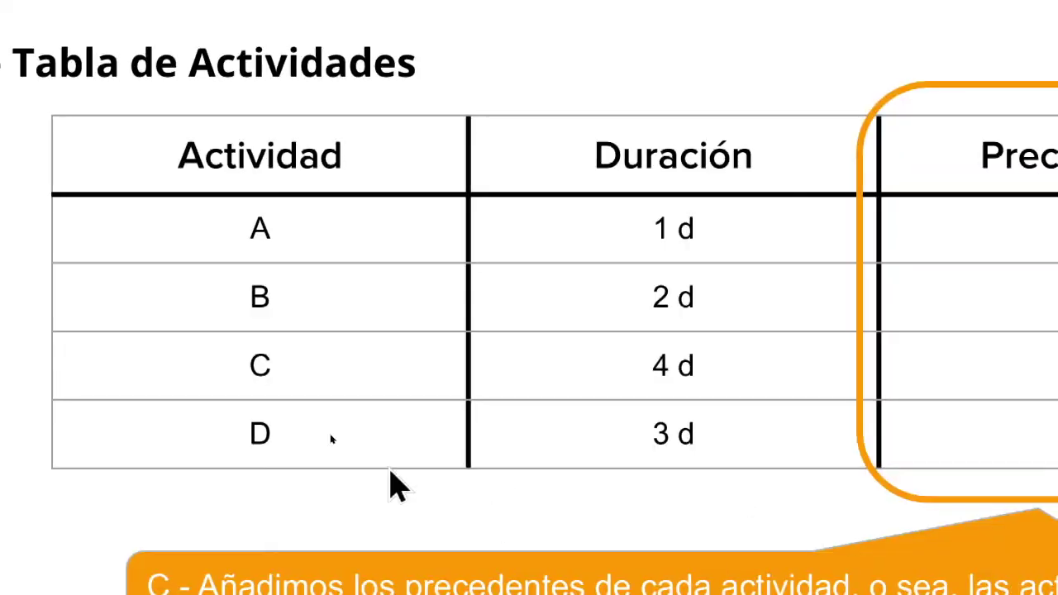
{"action": "key", "text": "alt+Tab"}
{"action": "left_click", "coordinate": [421, 221]}
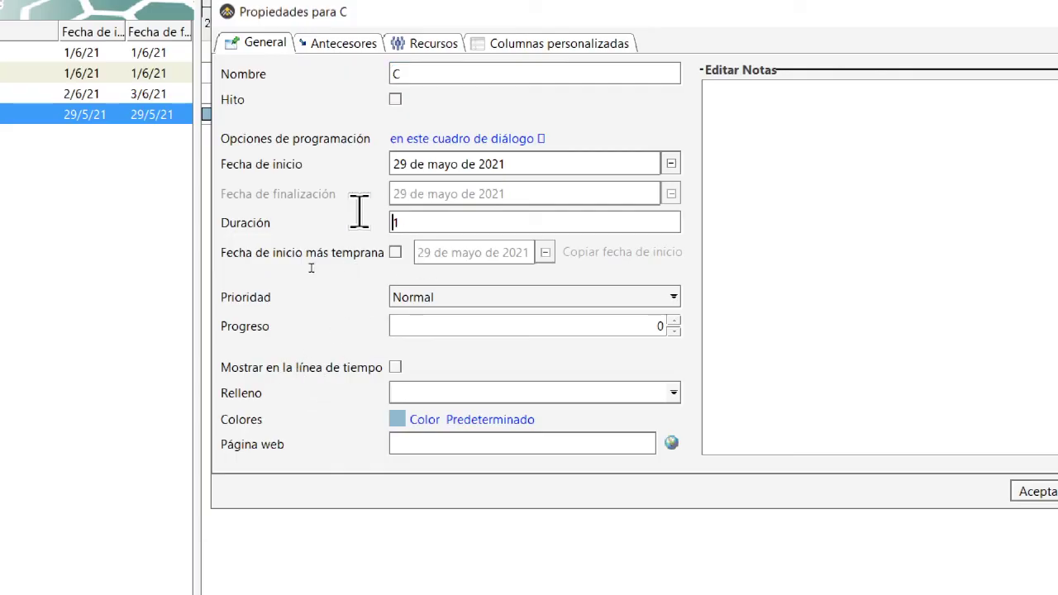
{"action": "double_click", "coordinate": [414, 221]}
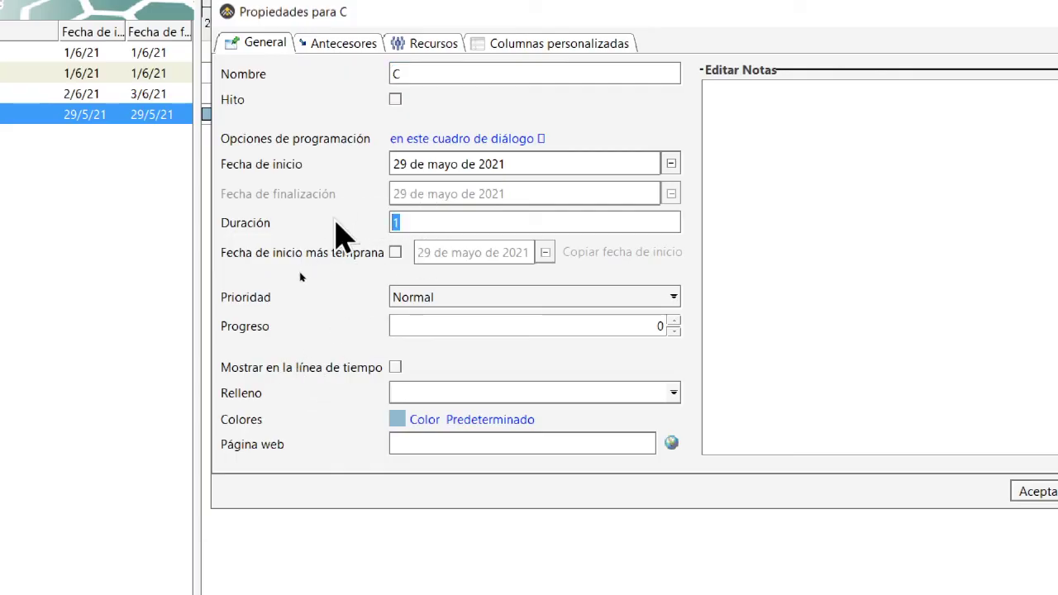
Step: Add B as a predecessor of task C, checking the precedents in the slides' activity table
{"action": "left_click", "coordinate": [331, 43]}
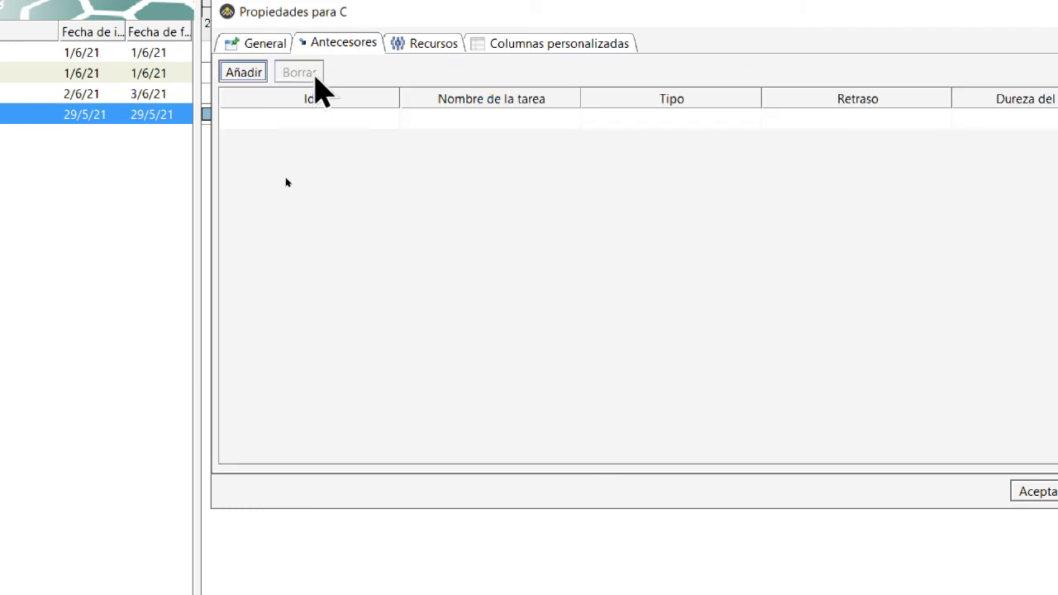
{"action": "left_click", "coordinate": [324, 120]}
{"action": "left_click", "coordinate": [258, 71]}
{"action": "left_click", "coordinate": [542, 125]}
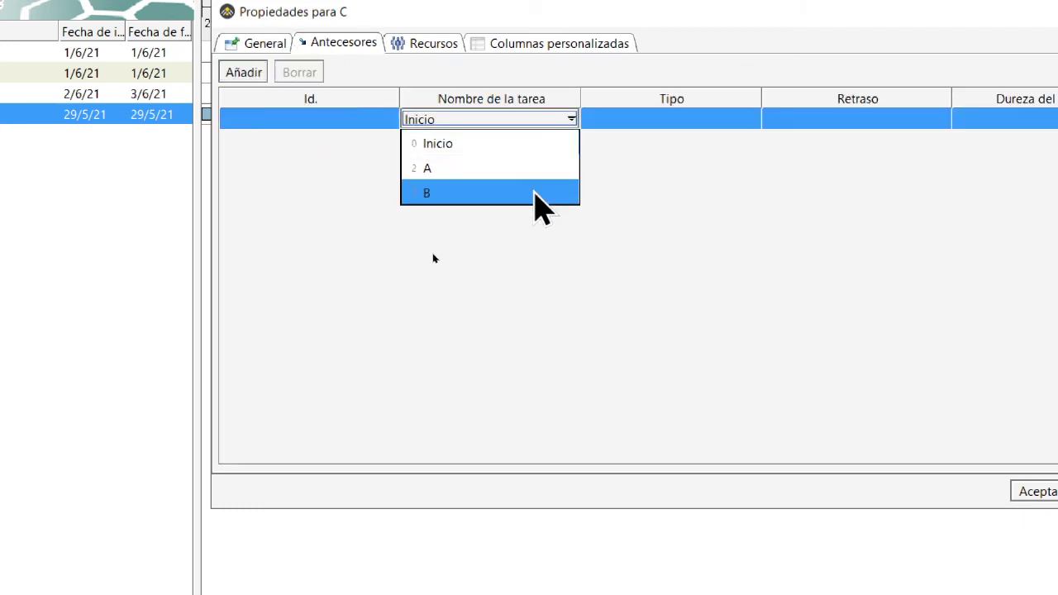
{"action": "key", "text": "alt+Tab"}
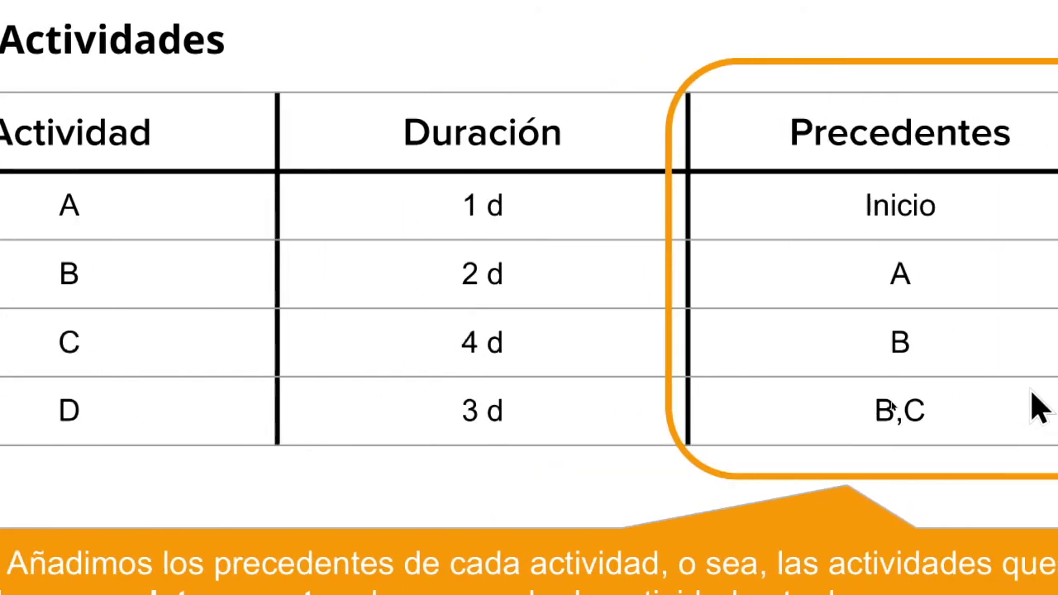
{"action": "key", "text": "alt+Tab"}
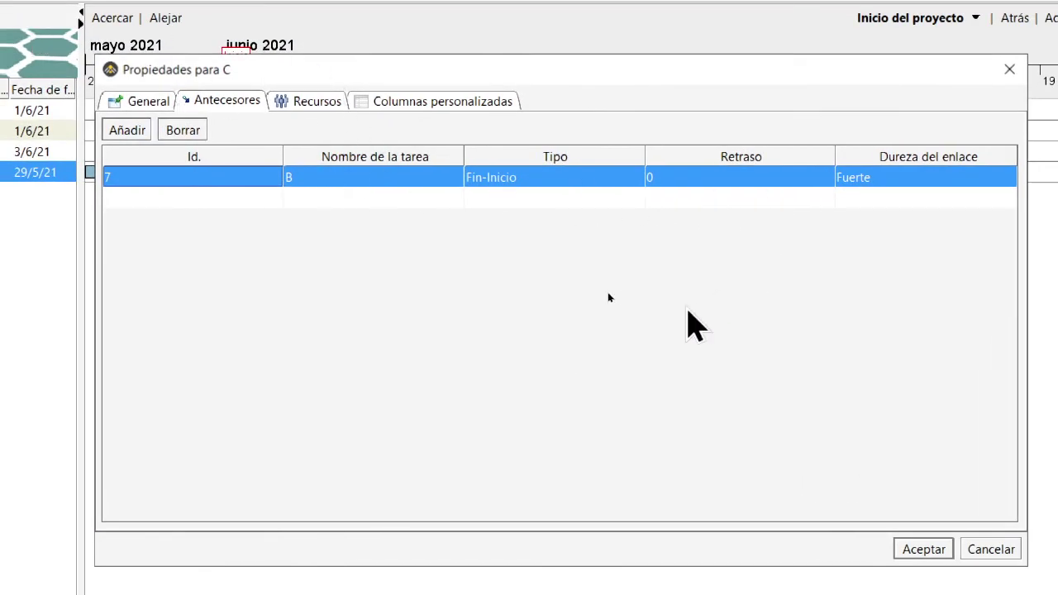
Step: Assign the resources Fulano A and Fulano B to task C and accept its properties
{"action": "left_click", "coordinate": [315, 102]}
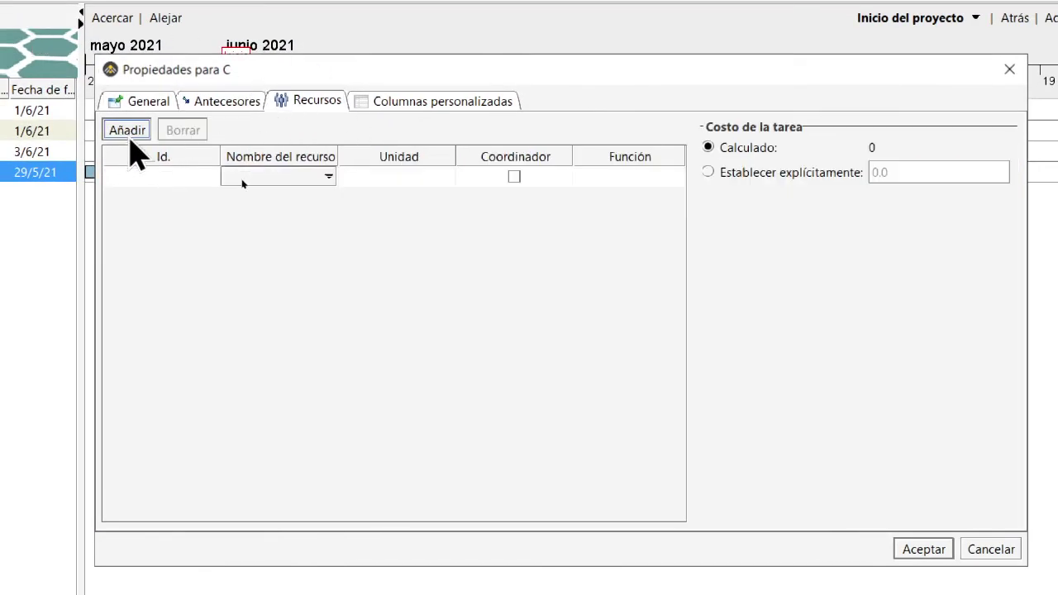
{"action": "left_click", "coordinate": [313, 177]}
{"action": "left_click", "coordinate": [295, 197]}
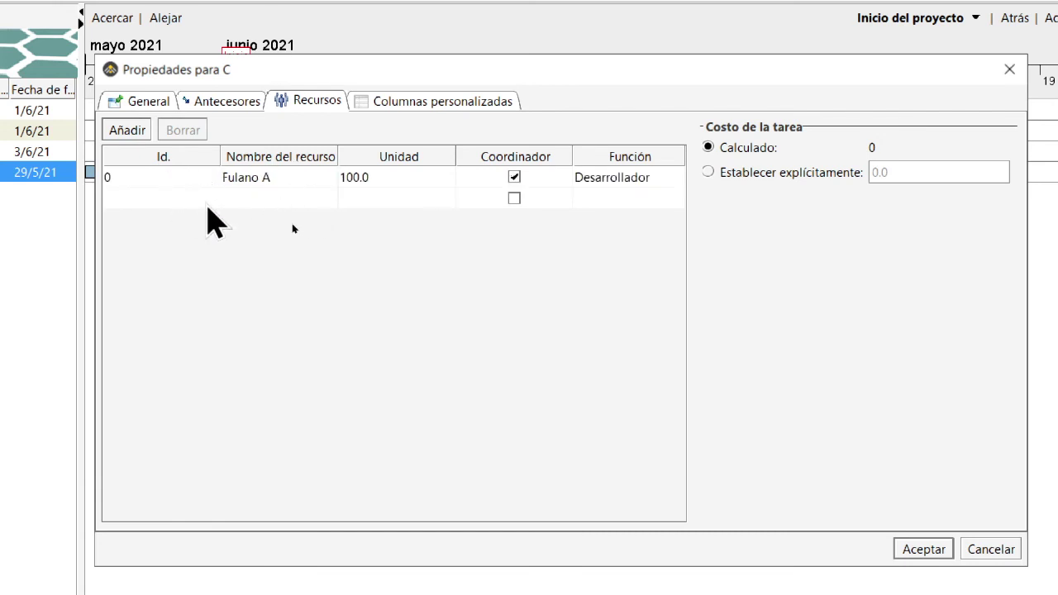
{"action": "left_click", "coordinate": [314, 200]}
{"action": "left_click", "coordinate": [298, 241]}
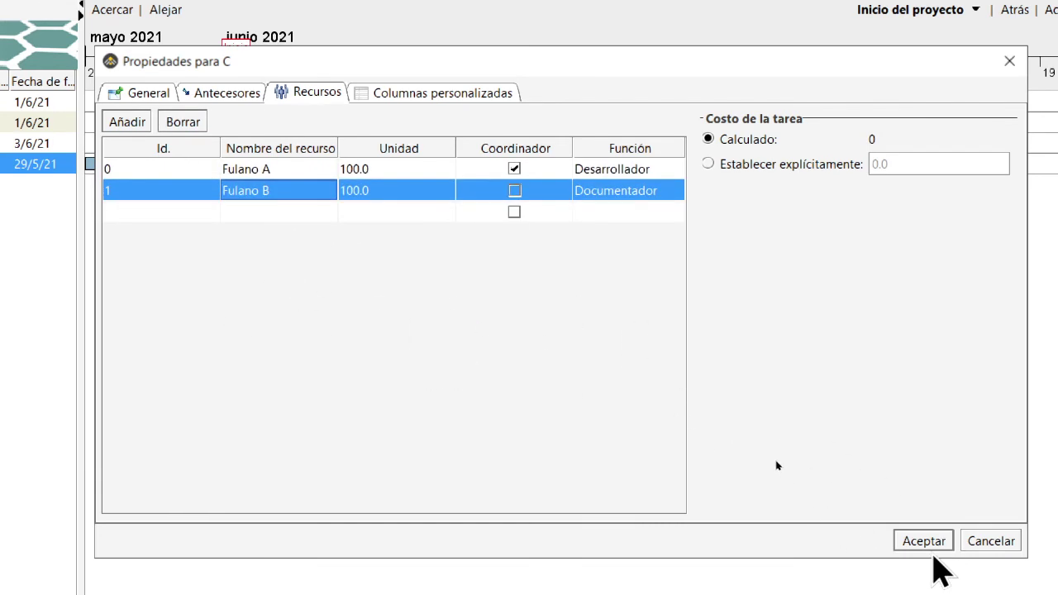
{"action": "left_click", "coordinate": [930, 550]}
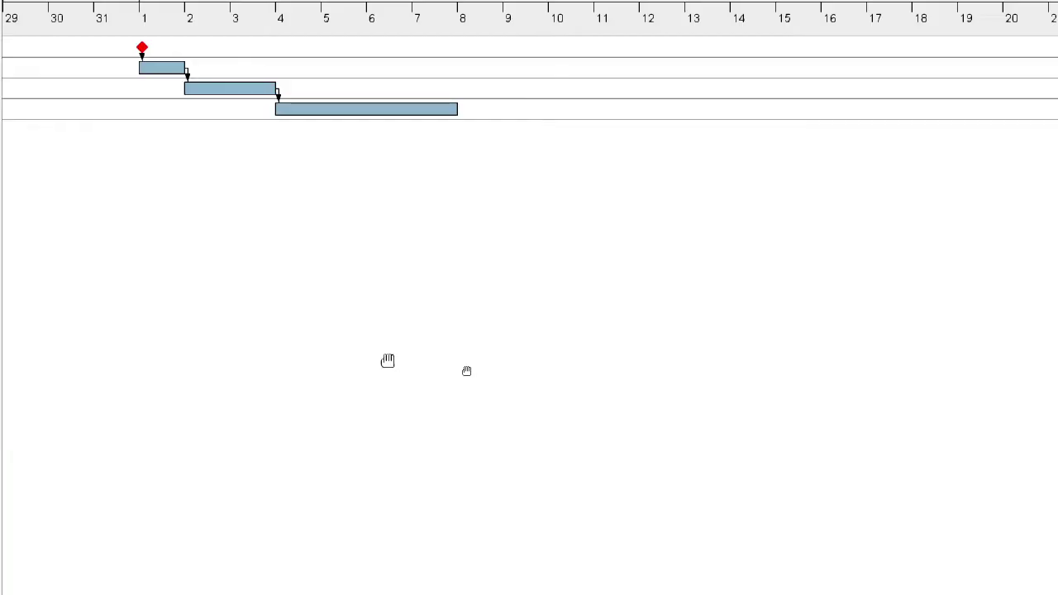
Step: Add a new task named D below C and set its duration to 3
{"action": "left_click", "coordinate": [180, 40]}
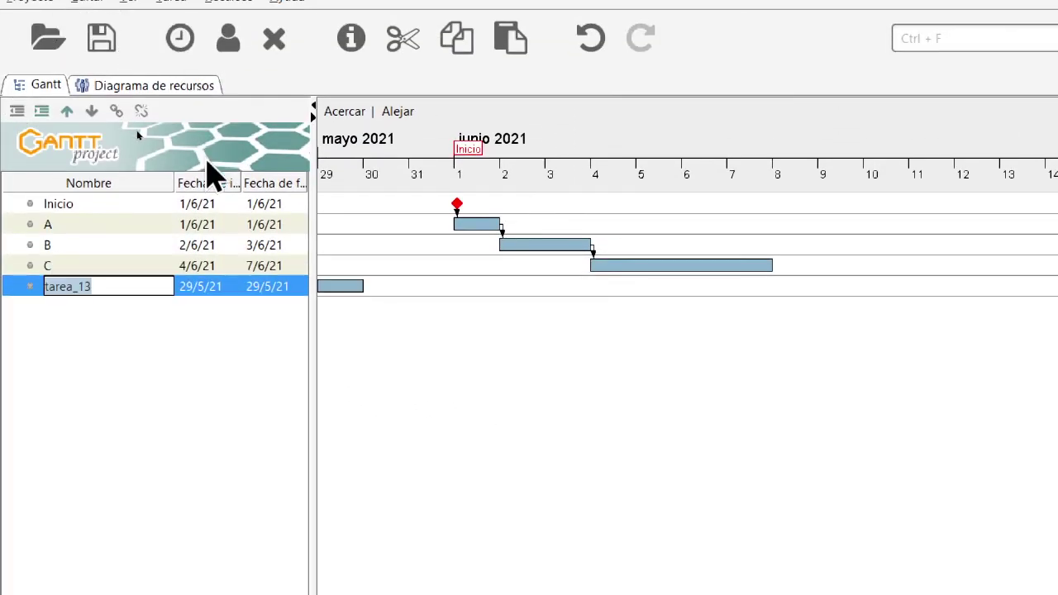
{"action": "key", "text": "Return"}
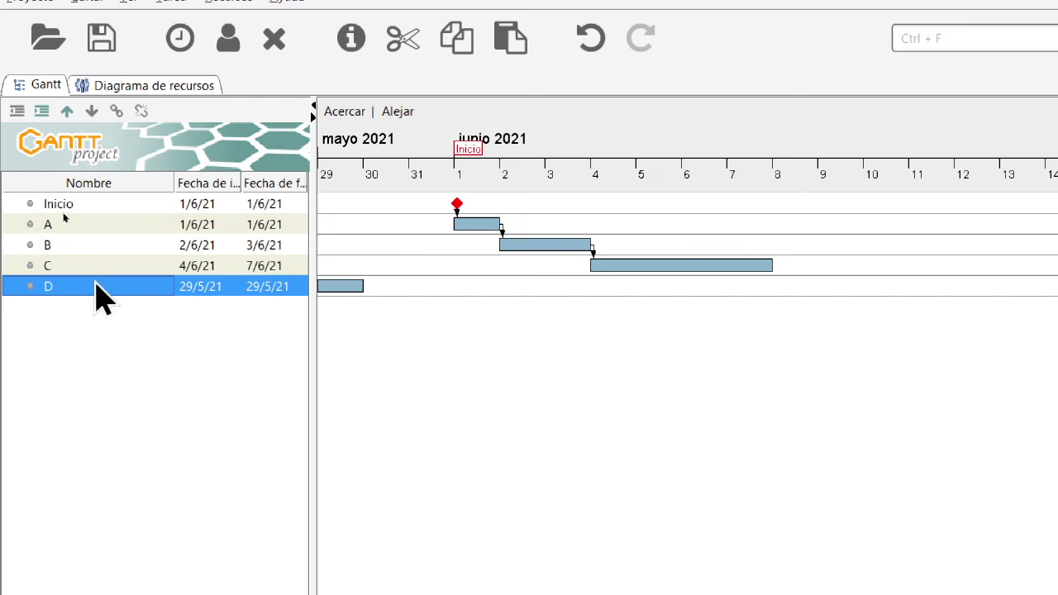
{"action": "double_click", "coordinate": [133, 298]}
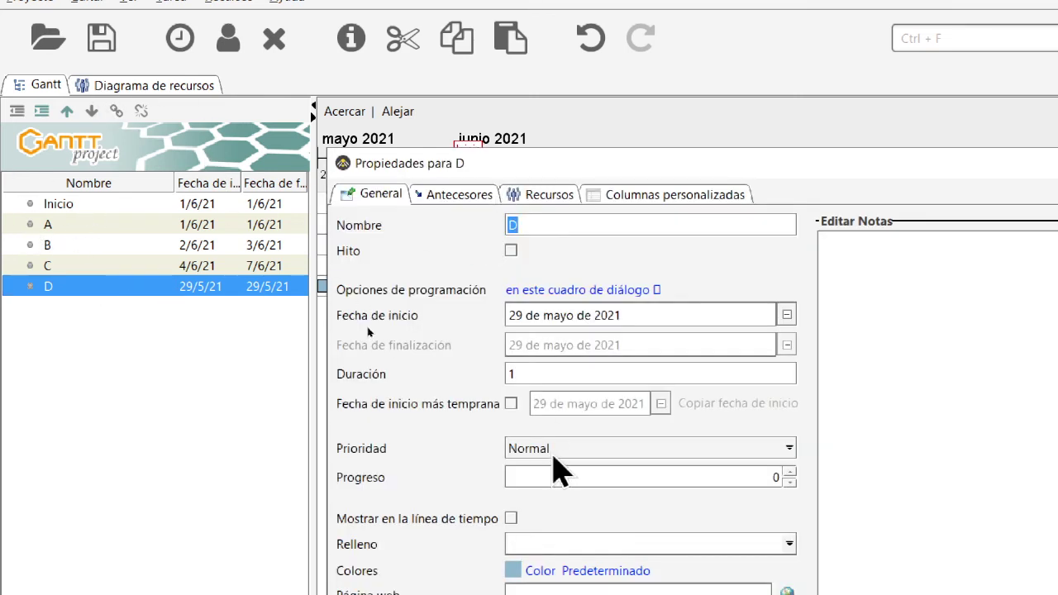
{"action": "left_click_drag", "start_coordinate": [538, 378], "coordinate": [488, 397]}
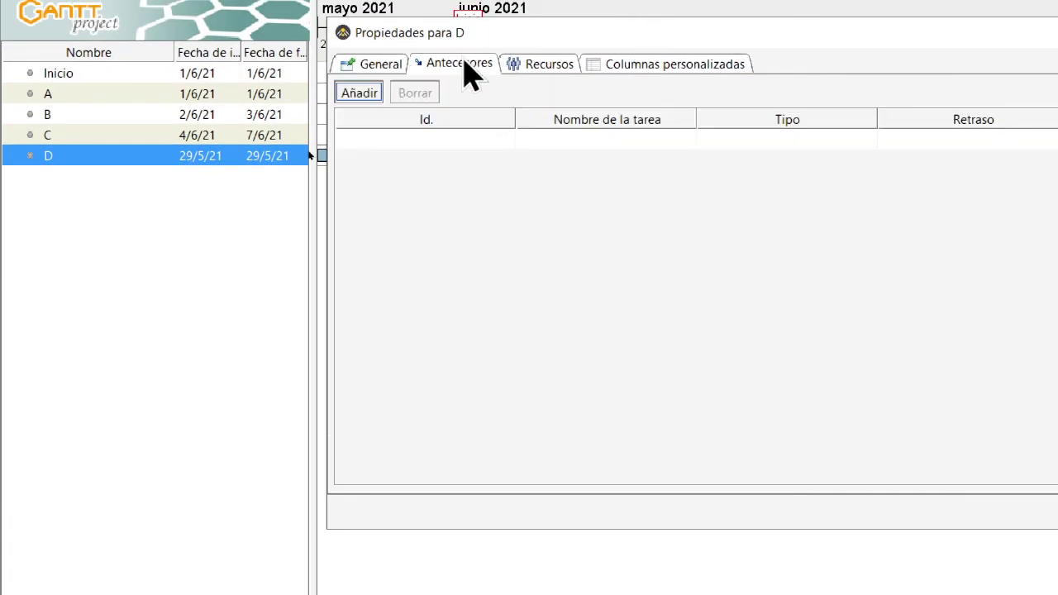
Step: Add B and C as predecessors of task D
{"action": "left_click", "coordinate": [461, 64]}
{"action": "left_click", "coordinate": [631, 139]}
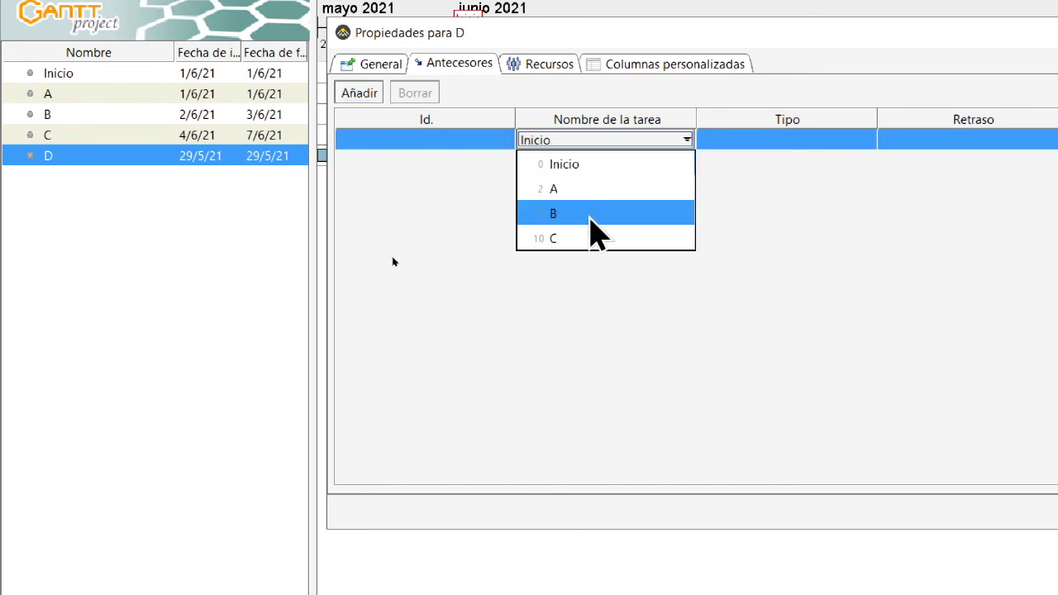
{"action": "left_click", "coordinate": [589, 216]}
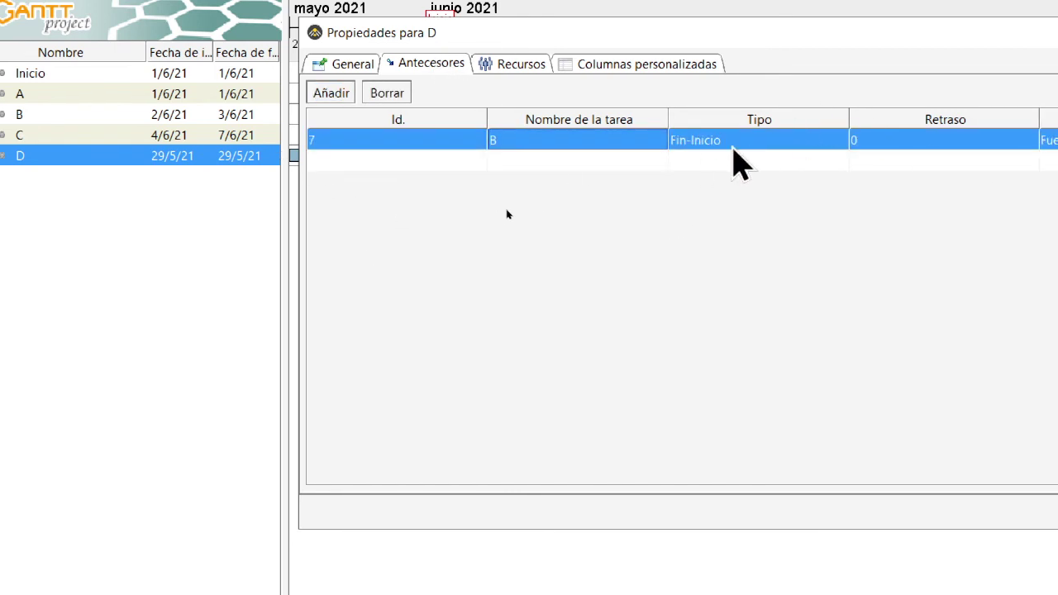
{"action": "left_click", "coordinate": [594, 162]}
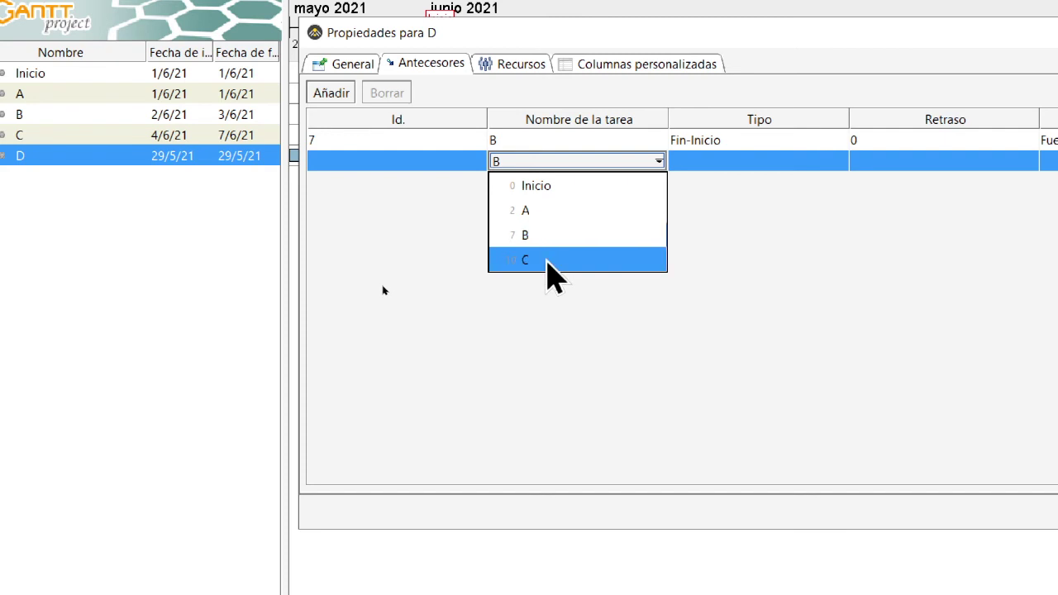
{"action": "left_click", "coordinate": [550, 261]}
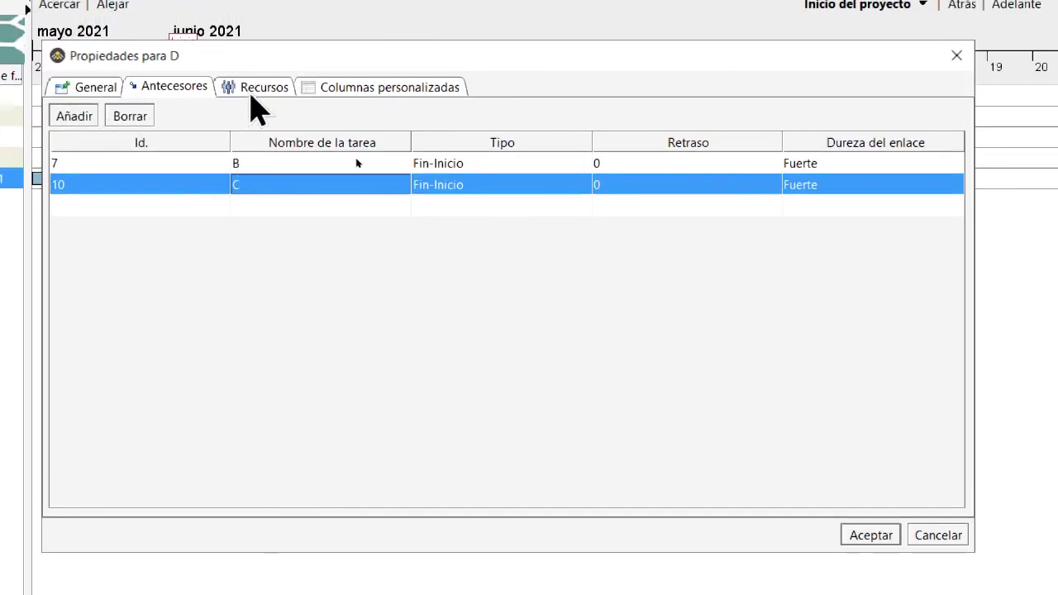
Step: Assign the resources Fulano A and Fulano B to task D and accept its properties
{"action": "left_click", "coordinate": [253, 88]}
{"action": "left_click", "coordinate": [83, 120]}
{"action": "left_click", "coordinate": [225, 163]}
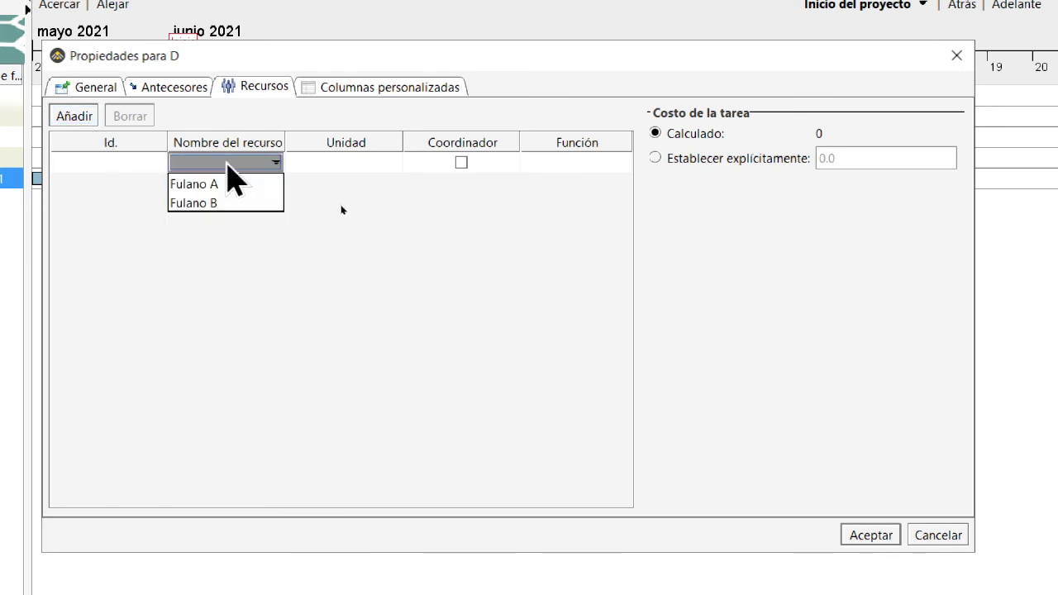
{"action": "left_click", "coordinate": [231, 182]}
{"action": "left_click", "coordinate": [213, 187]}
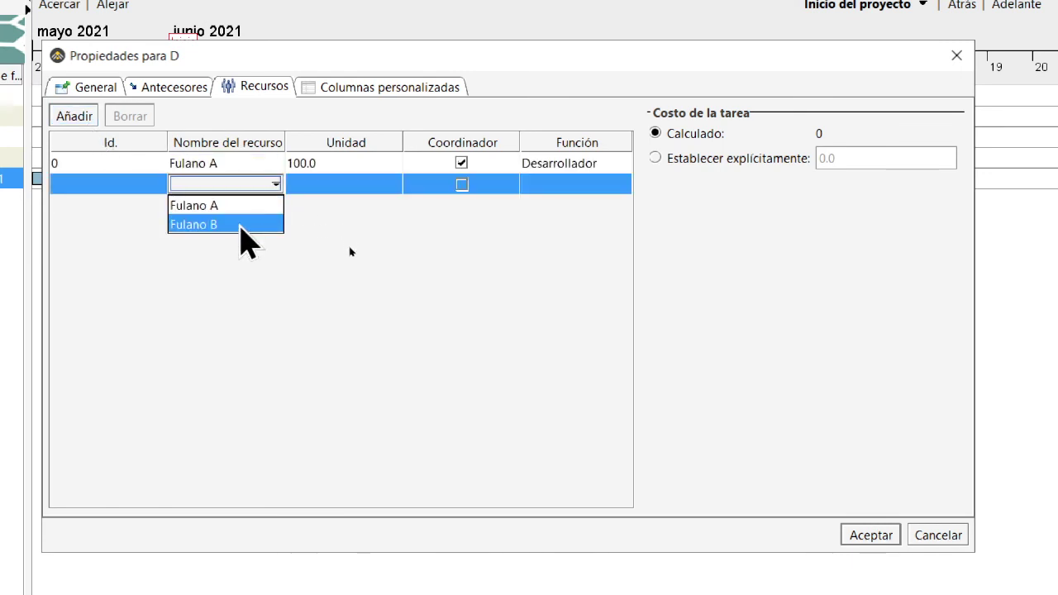
{"action": "left_click", "coordinate": [242, 224]}
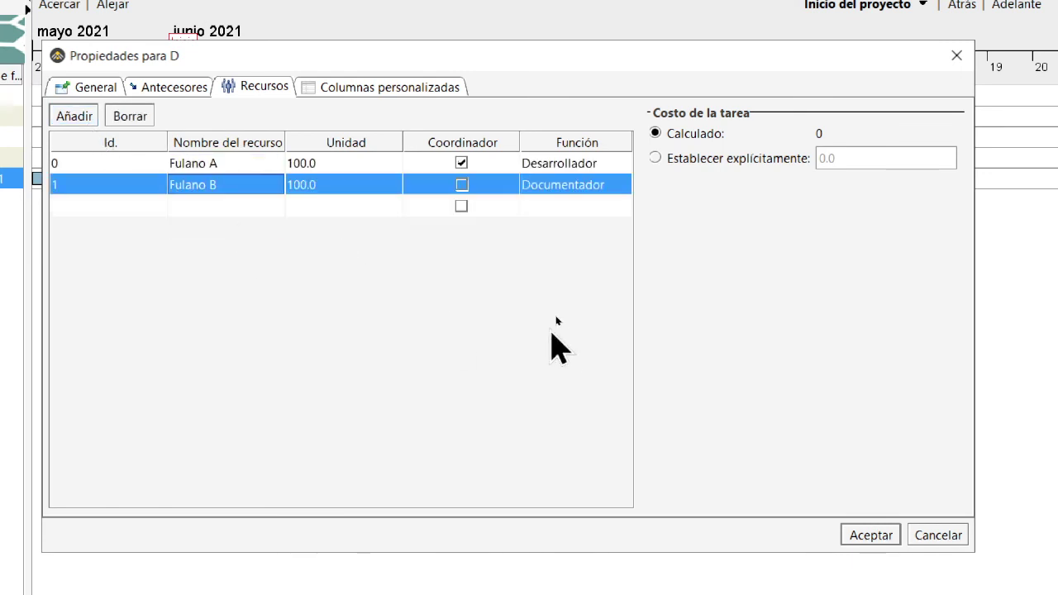
{"action": "left_click", "coordinate": [868, 533]}
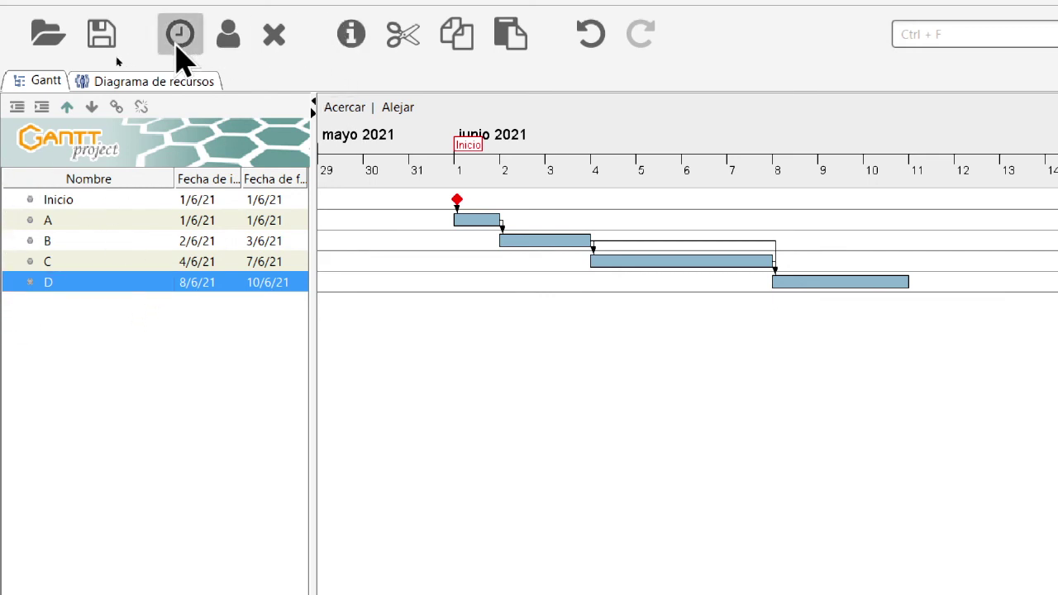
Step: Add a new task named Fin below D and mark it as a milestone
{"action": "left_click", "coordinate": [180, 35]}
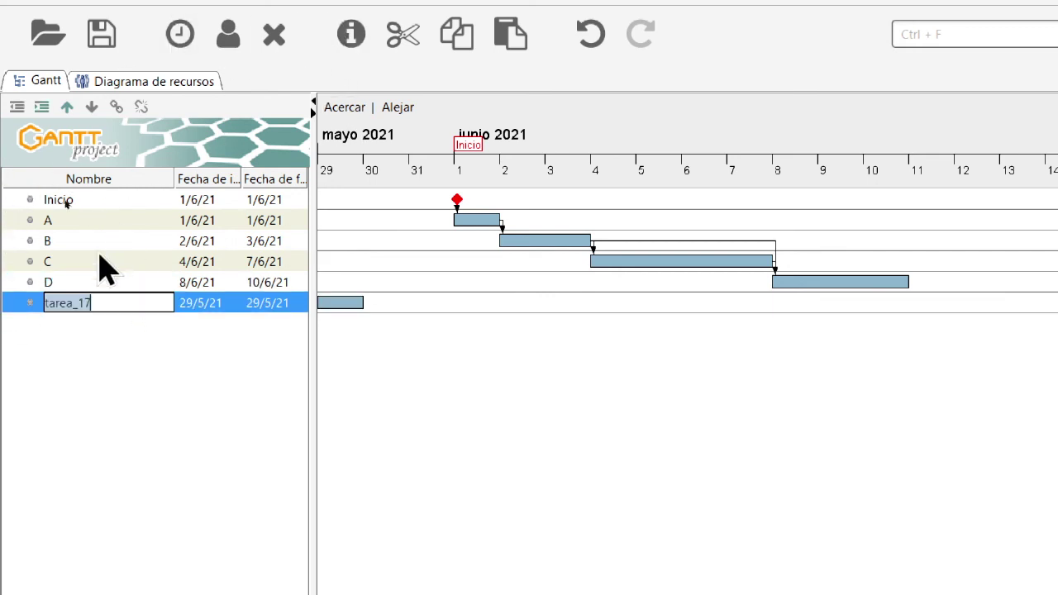
{"action": "key", "text": "Return"}
{"action": "double_click", "coordinate": [113, 311]}
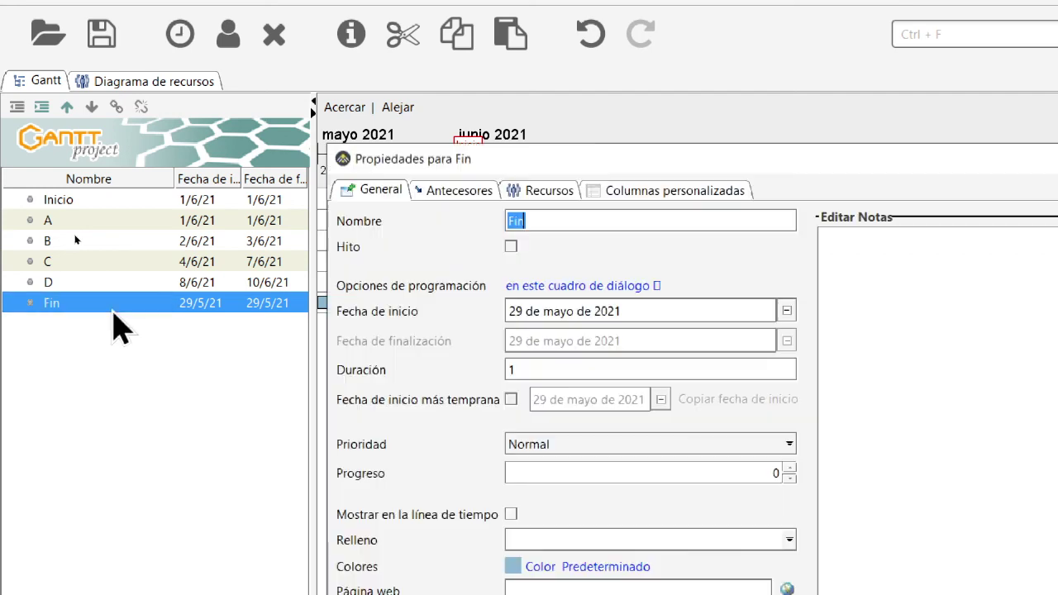
{"action": "left_click", "coordinate": [511, 246]}
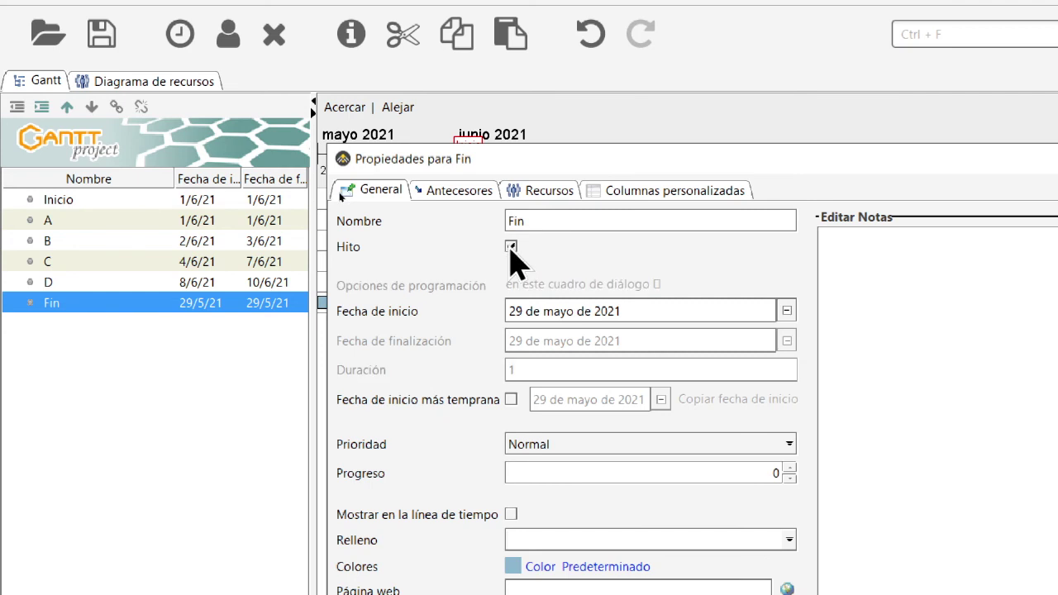
Step: Add D as a predecessor of the Fin milestone and accept its properties
{"action": "left_click", "coordinate": [459, 192]}
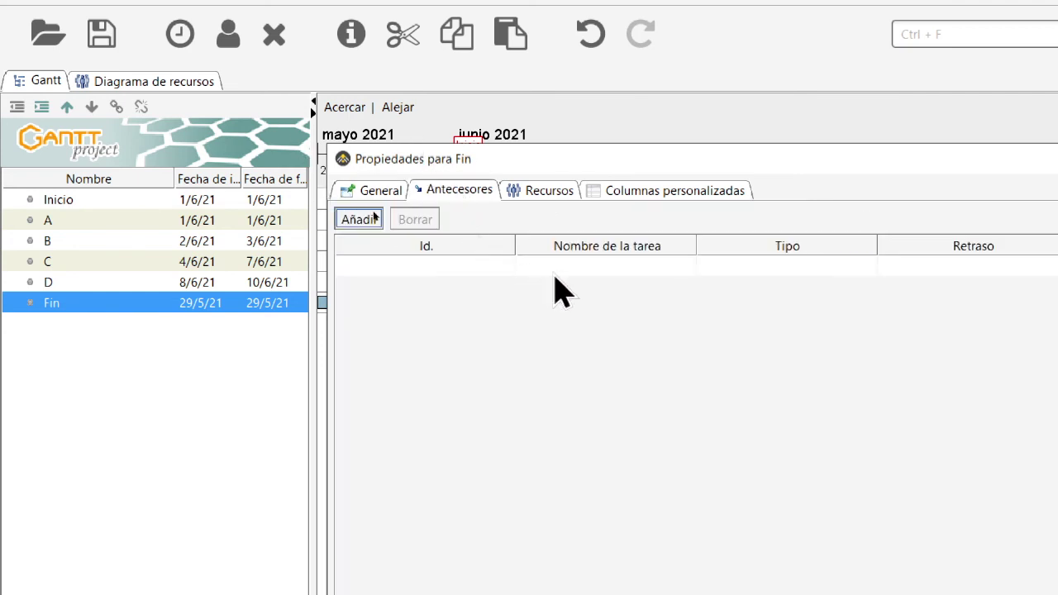
{"action": "key", "text": "space"}
{"action": "left_click", "coordinate": [590, 395]}
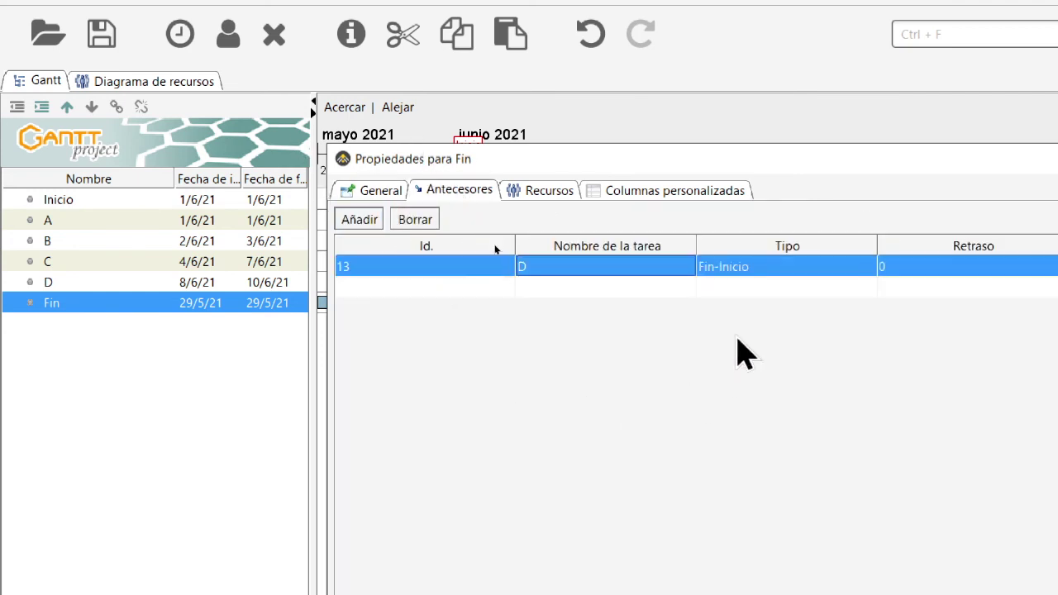
{"action": "left_click_drag", "start_coordinate": [759, 163], "coordinate": [595, 49]}
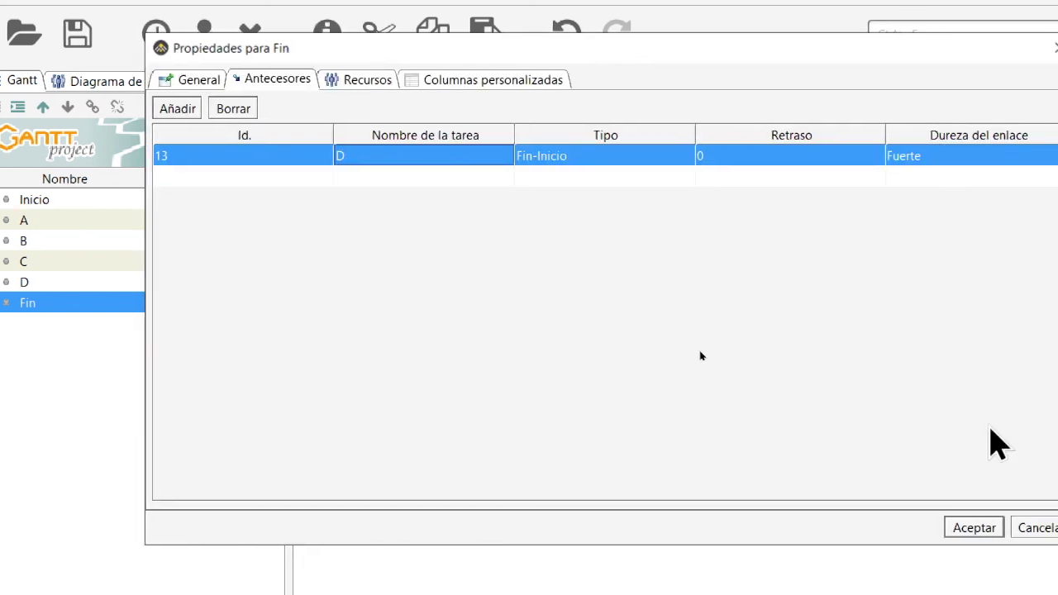
{"action": "left_click", "coordinate": [1015, 529]}
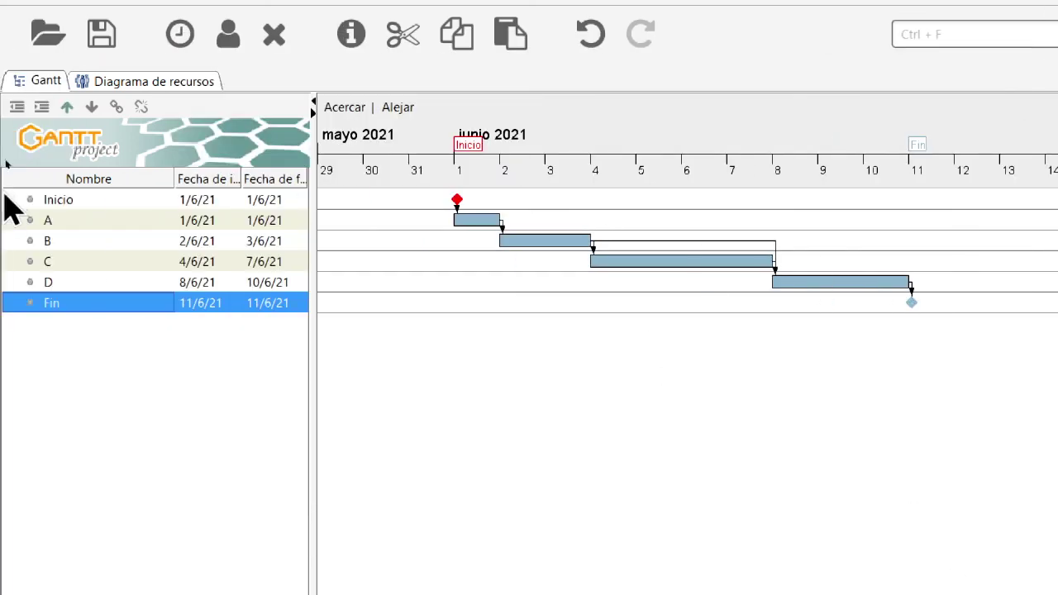
Step: Set the Fin milestone's color to the recently used red and accept its properties
{"action": "double_click", "coordinate": [2, 302]}
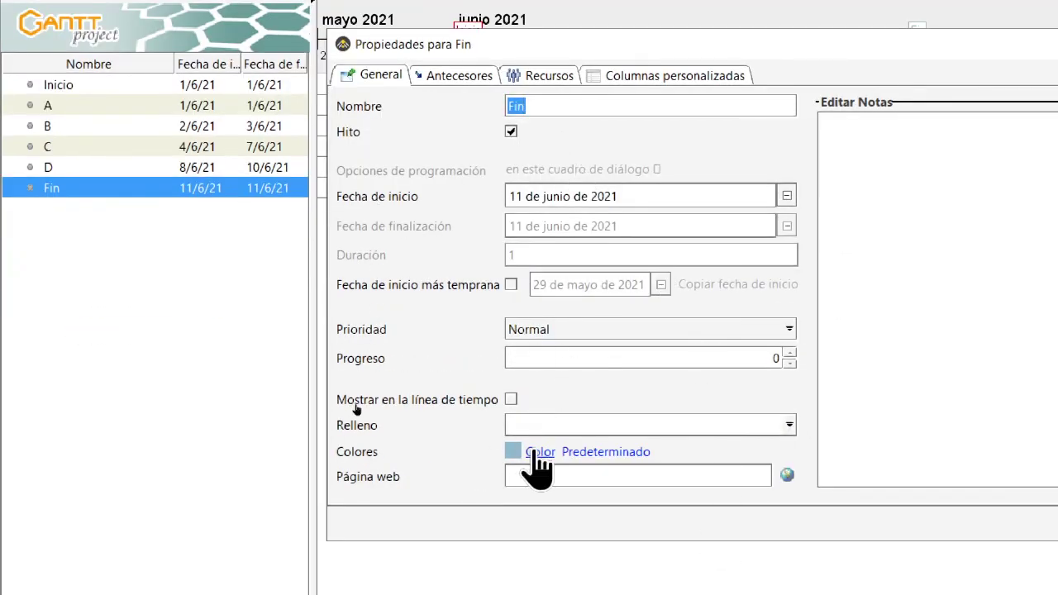
{"action": "left_click", "coordinate": [535, 454]}
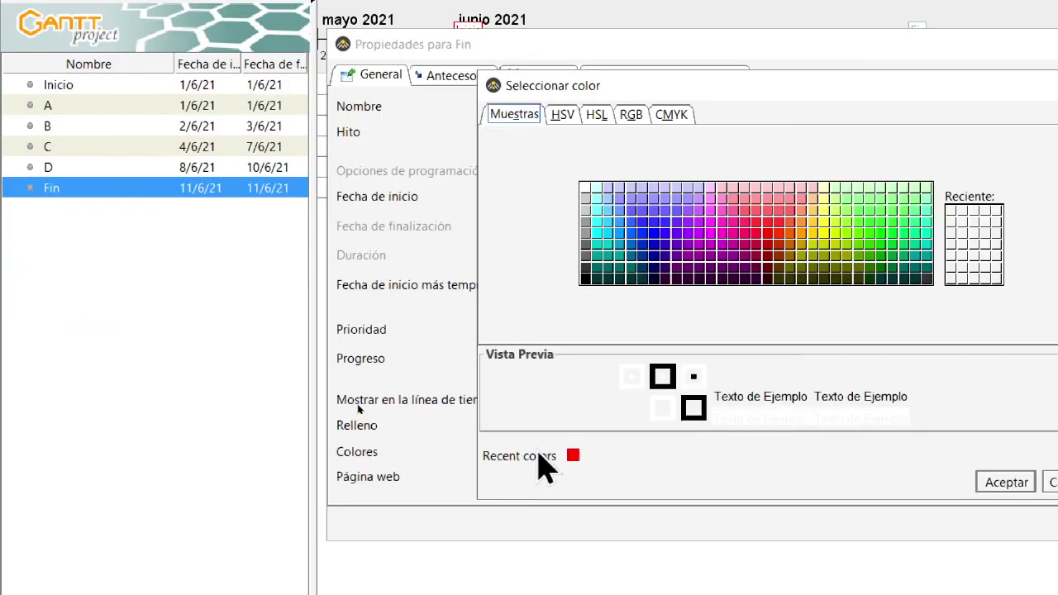
{"action": "left_click", "coordinate": [573, 457]}
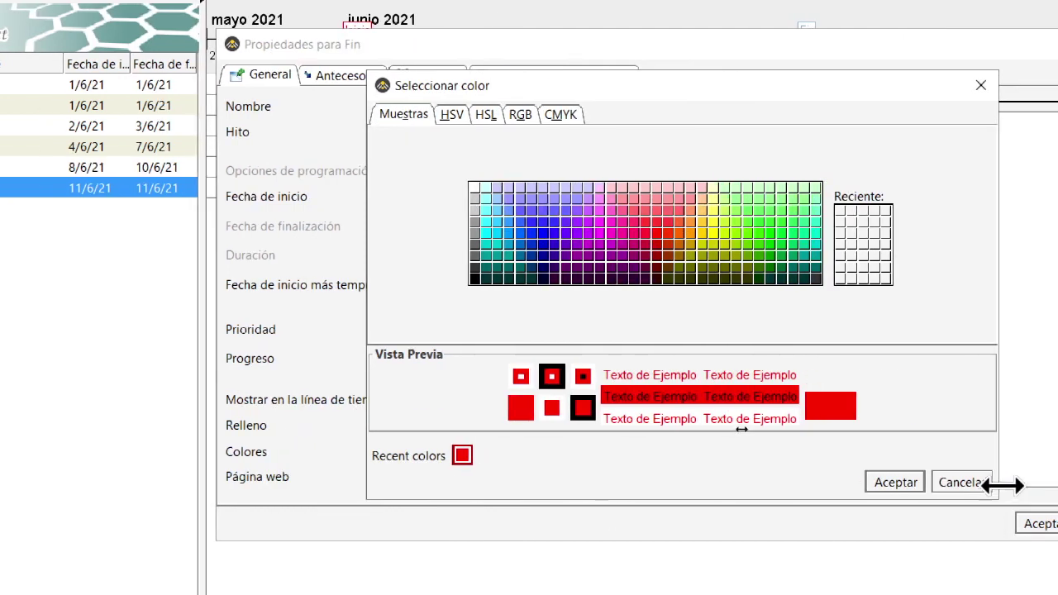
{"action": "left_click", "coordinate": [1006, 481]}
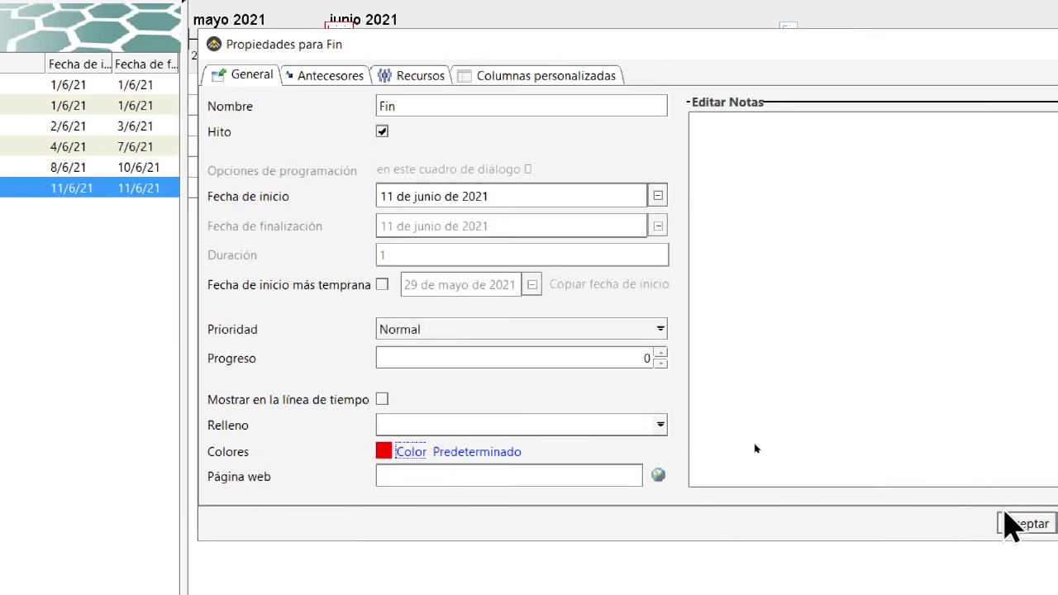
{"action": "left_click", "coordinate": [1034, 523]}
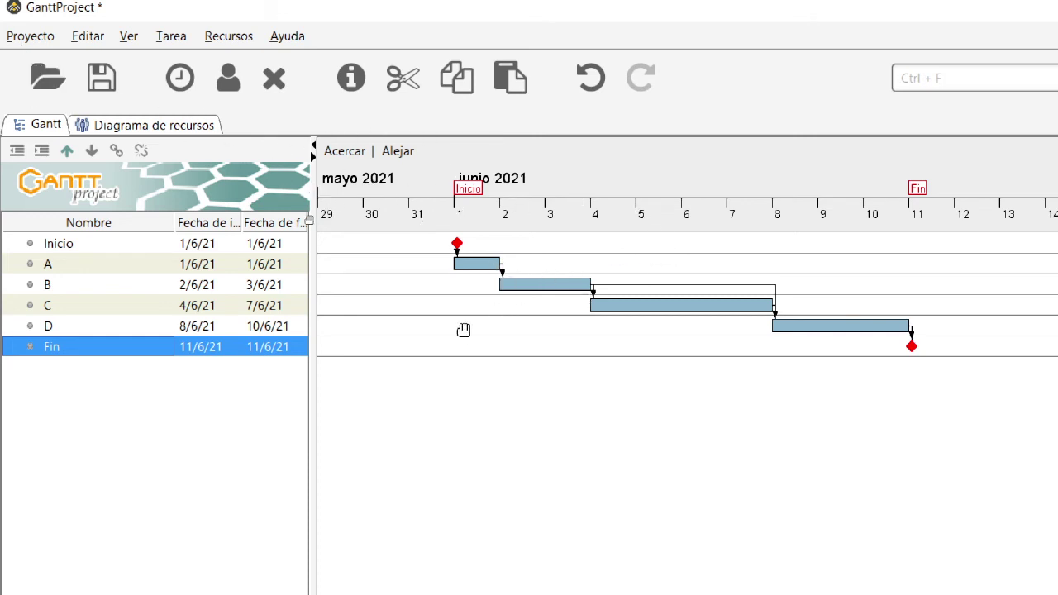
Step: Examine the resource diagram from the project start for Fulano A and Fulano B, and open the PERT diagram
{"action": "left_click", "coordinate": [147, 125]}
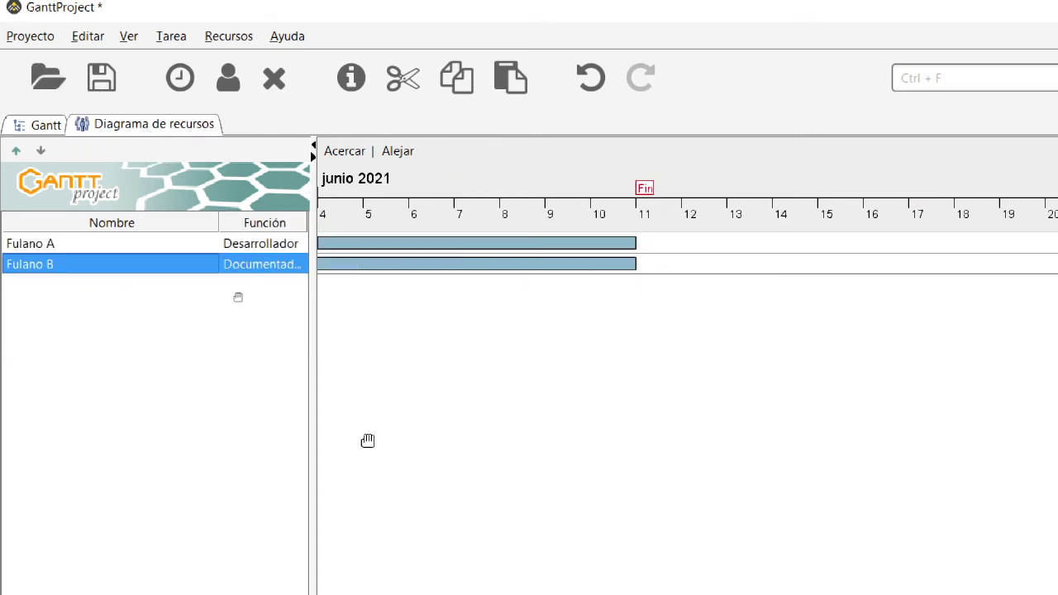
{"action": "left_click_drag", "start_coordinate": [468, 417], "coordinate": [742, 437]}
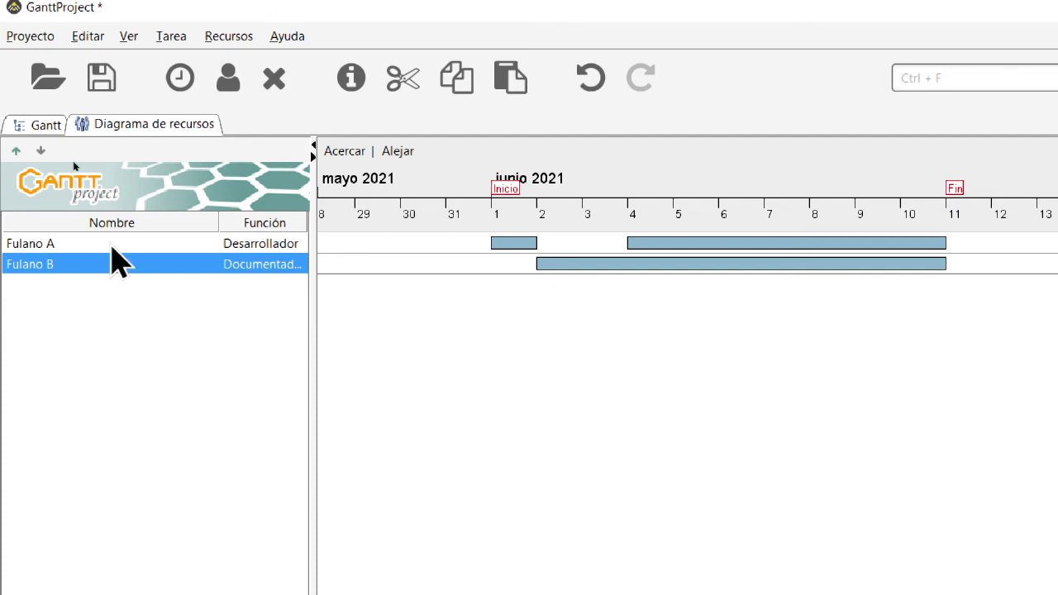
{"action": "left_click", "coordinate": [81, 250]}
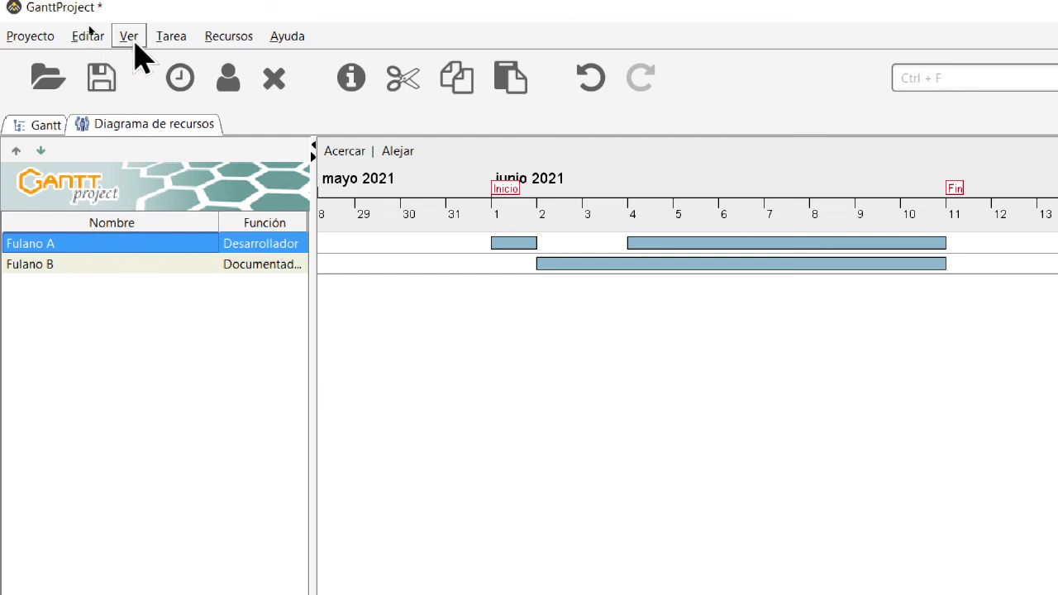
{"action": "left_click", "coordinate": [131, 38]}
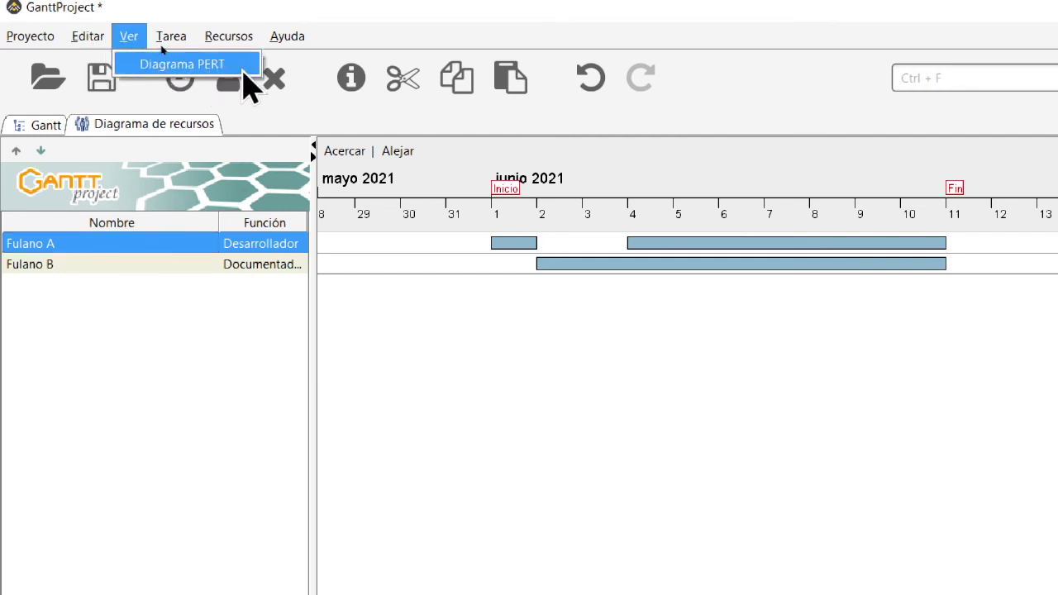
{"action": "left_click", "coordinate": [246, 66]}
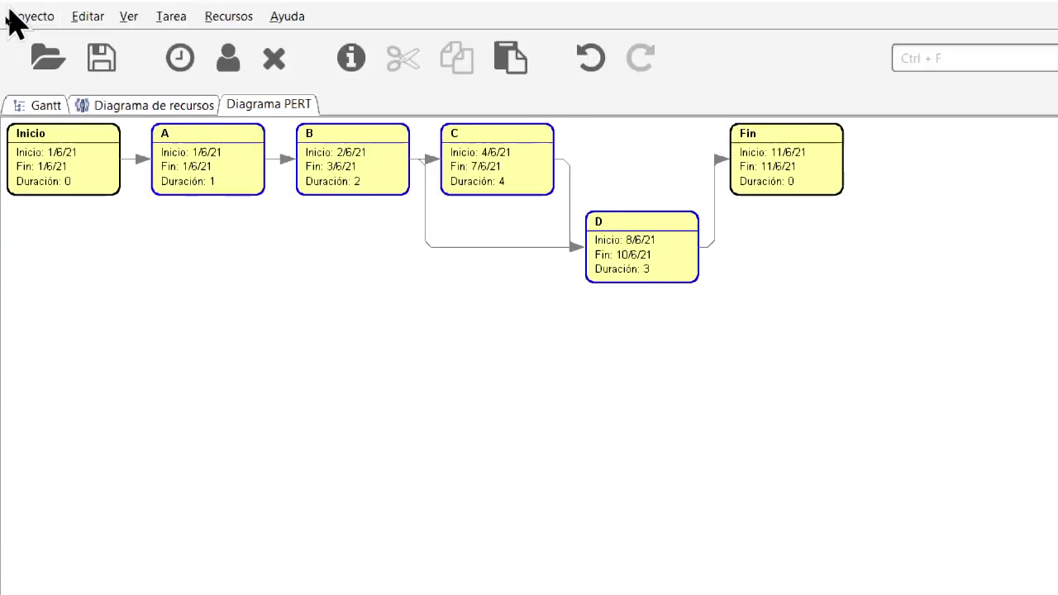
Step: Set the progress of task B to 70 from the Gantt view and accept its properties
{"action": "left_click", "coordinate": [37, 105]}
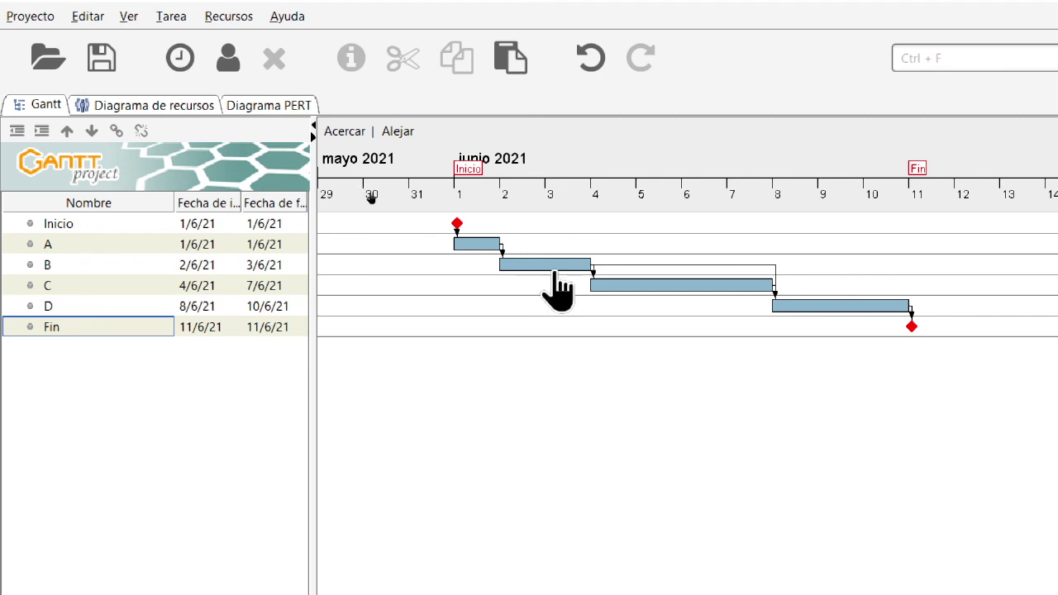
{"action": "left_click", "coordinate": [88, 245]}
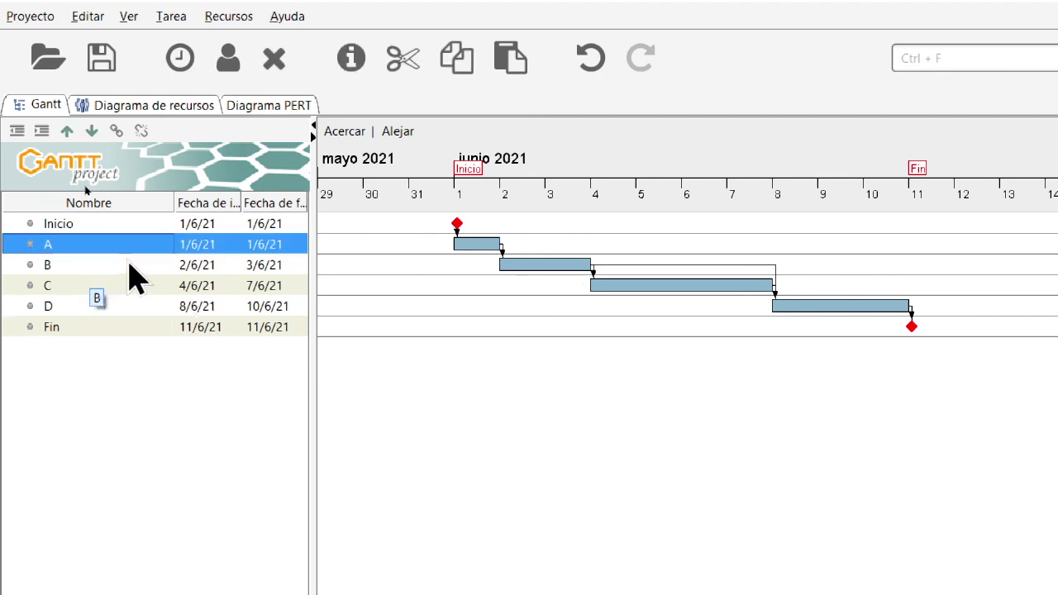
{"action": "left_click", "coordinate": [89, 265]}
{"action": "double_click", "coordinate": [90, 264]}
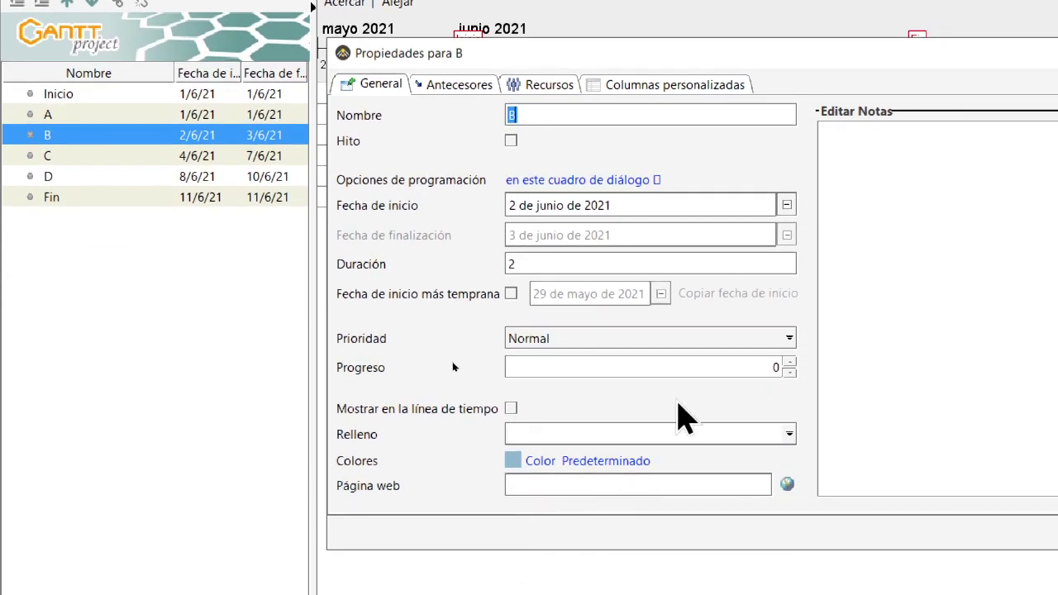
{"action": "left_click", "coordinate": [680, 367]}
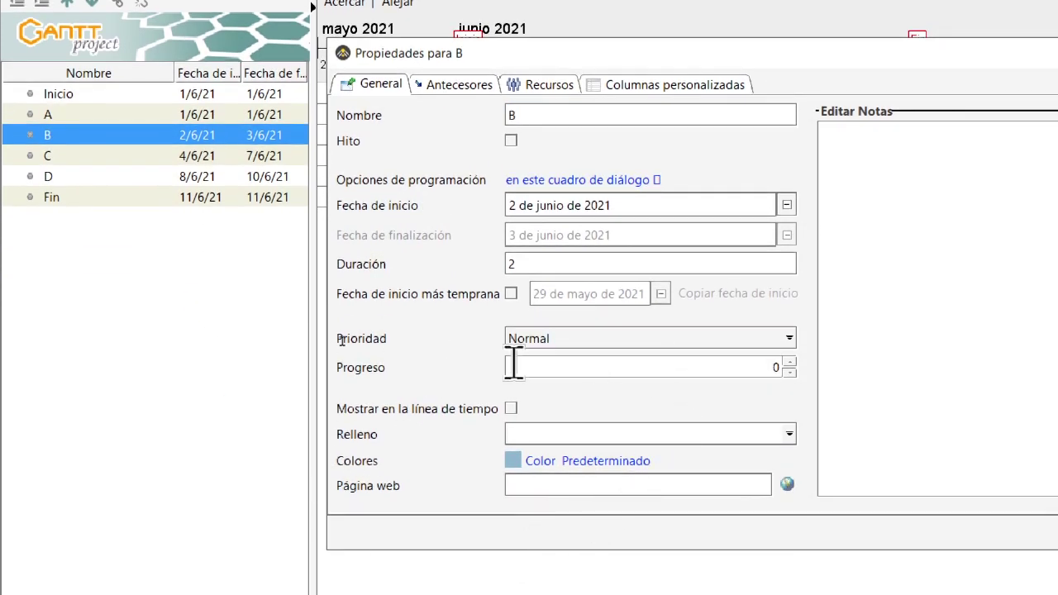
{"action": "double_click", "coordinate": [774, 367]}
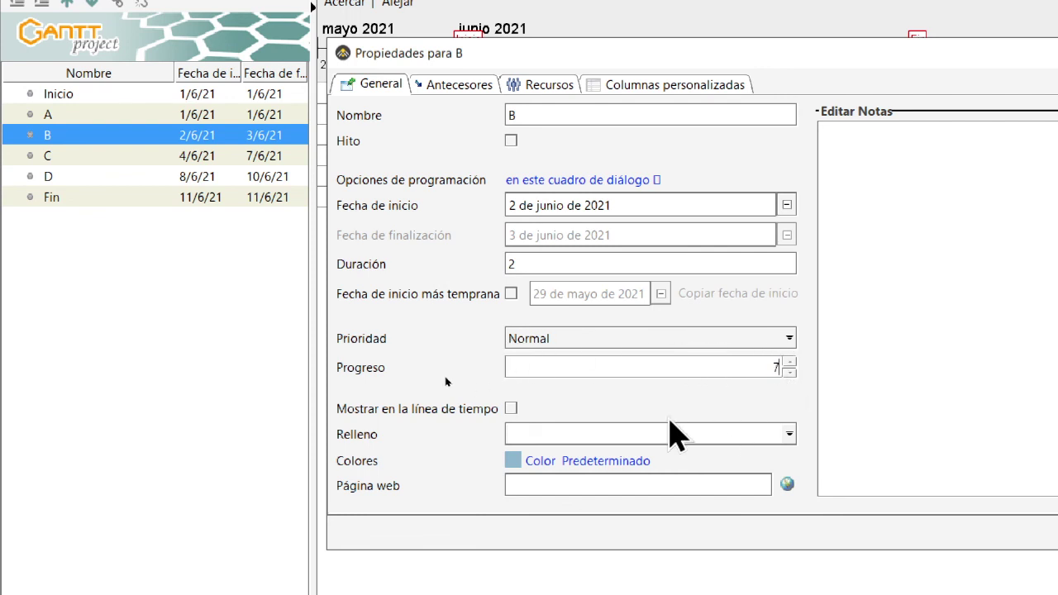
{"action": "type", "text": "70"}
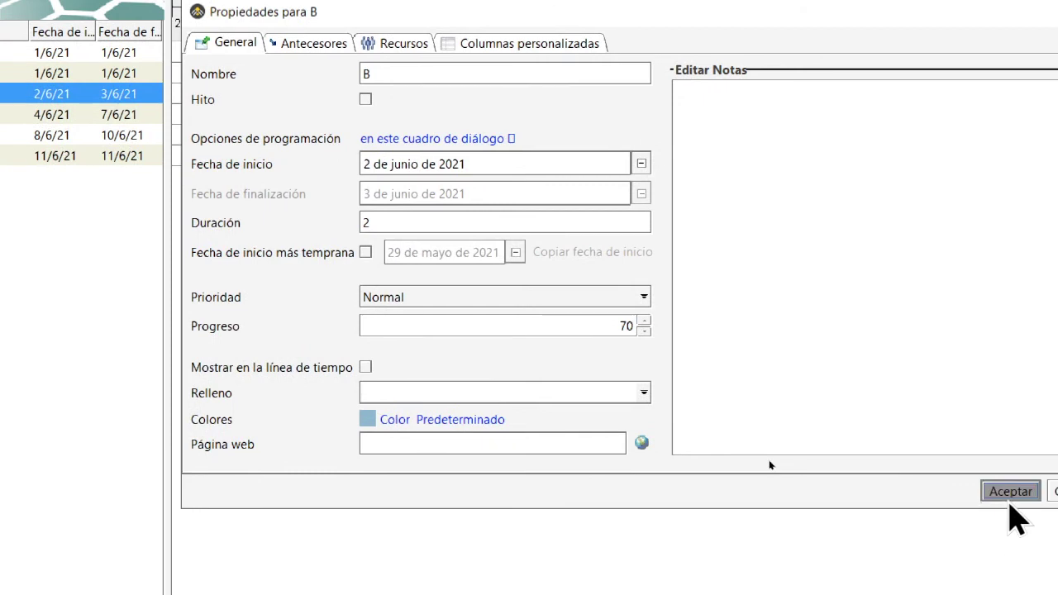
{"action": "left_click", "coordinate": [988, 494]}
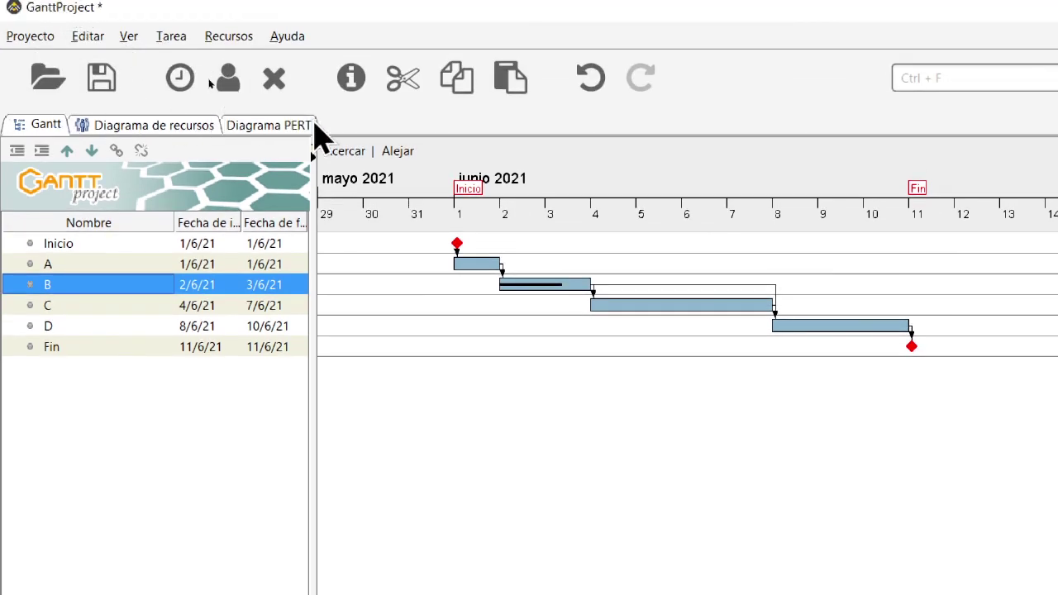
Step: Review the whole PERT diagram, return to the Gantt chart and switch to the slides' activity table
{"action": "left_click", "coordinate": [278, 129]}
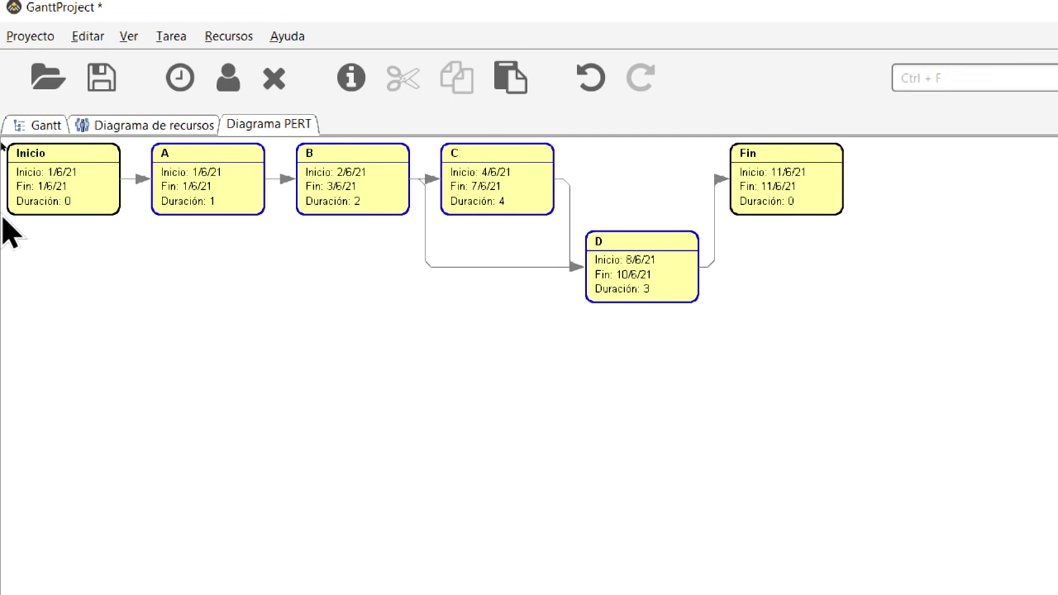
{"action": "left_click", "coordinate": [847, 83]}
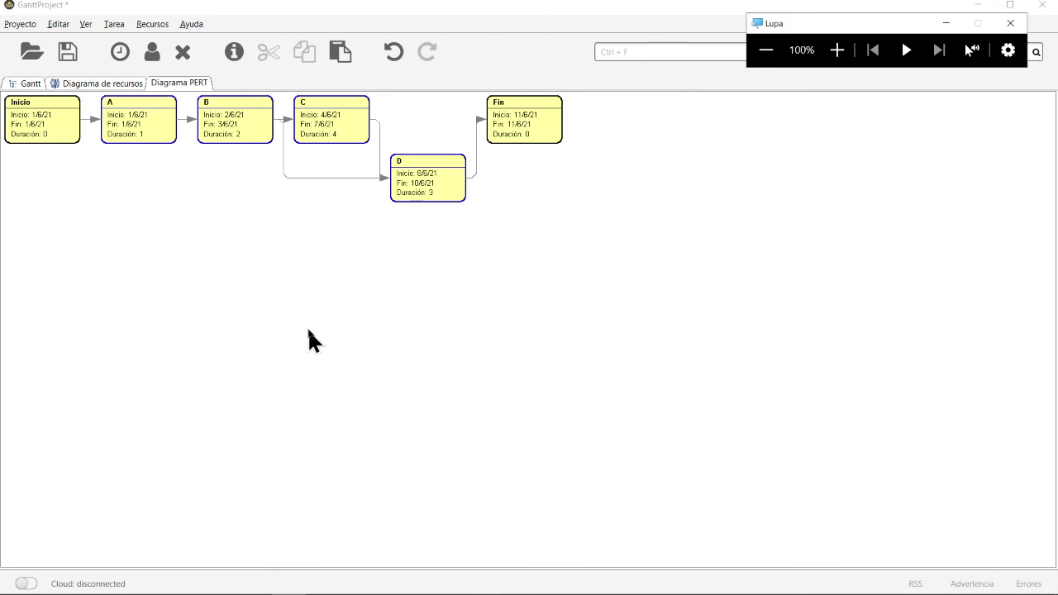
{"action": "left_click", "coordinate": [29, 83]}
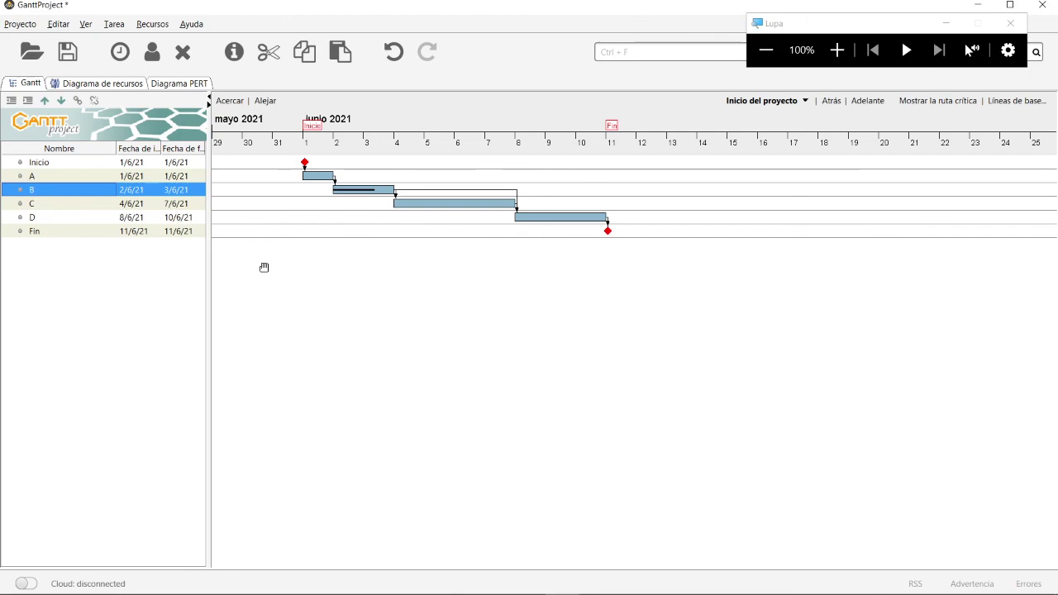
{"action": "key", "text": "alt+Tab"}
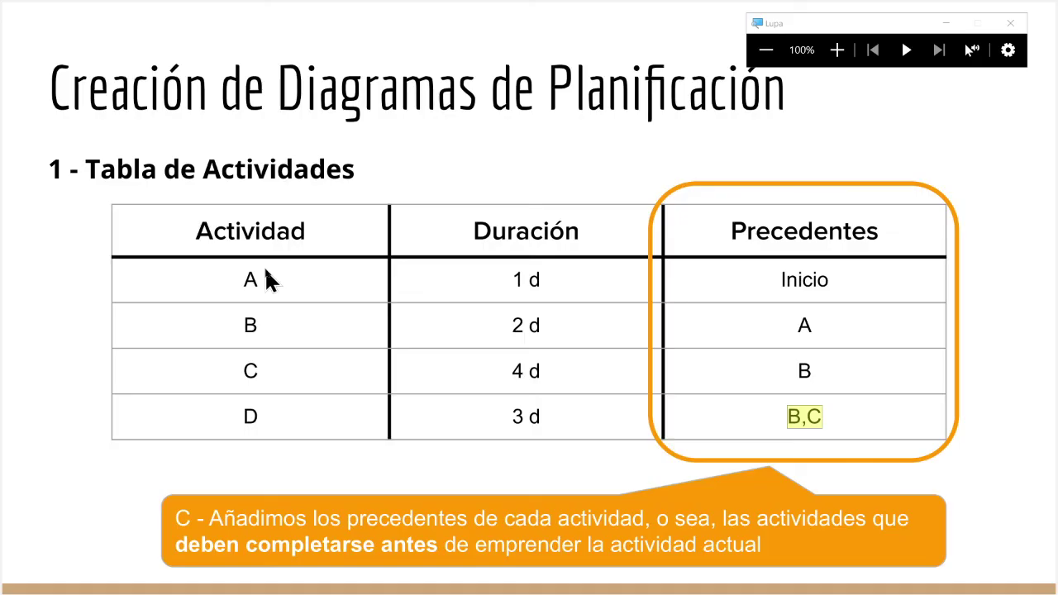
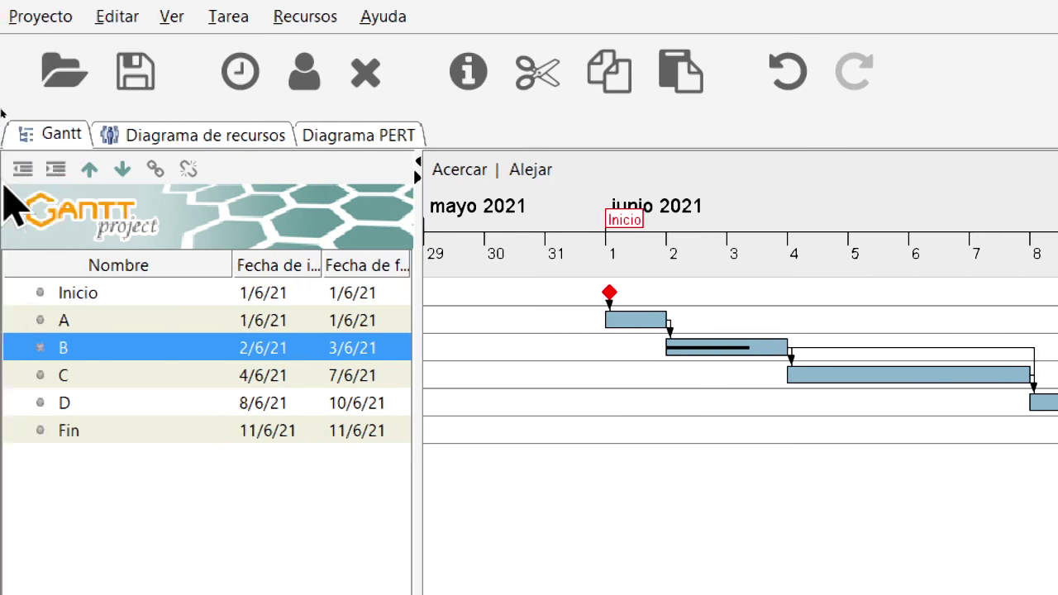
Step: Add a new task named E directly below task B
{"action": "left_click", "coordinate": [252, 80]}
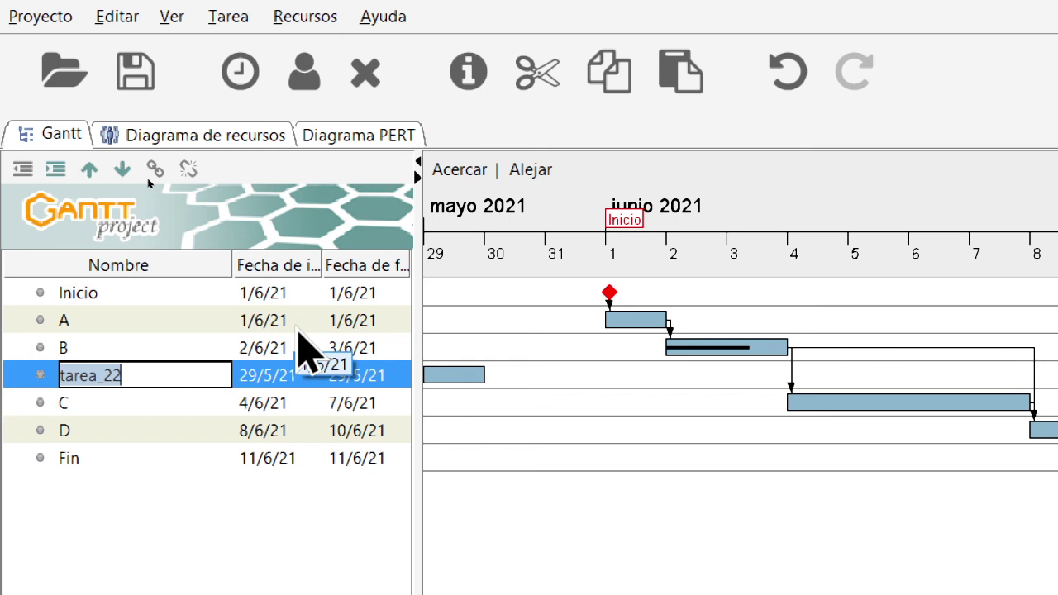
{"action": "type", "text": "B"}
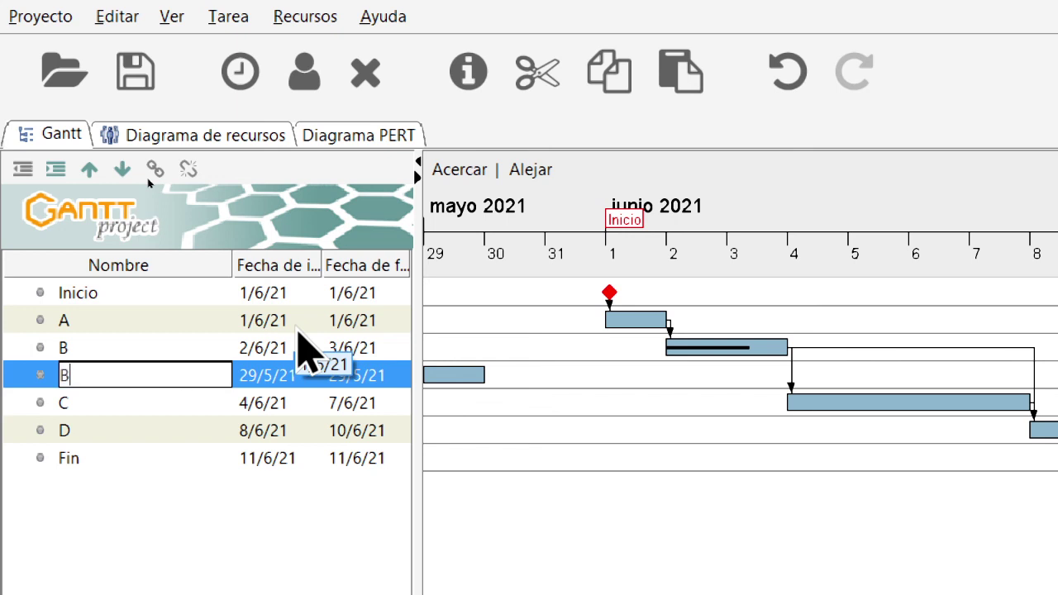
{"action": "key", "text": "BackSpace"}
{"action": "type", "text": "E"}
{"action": "key", "text": "Return"}
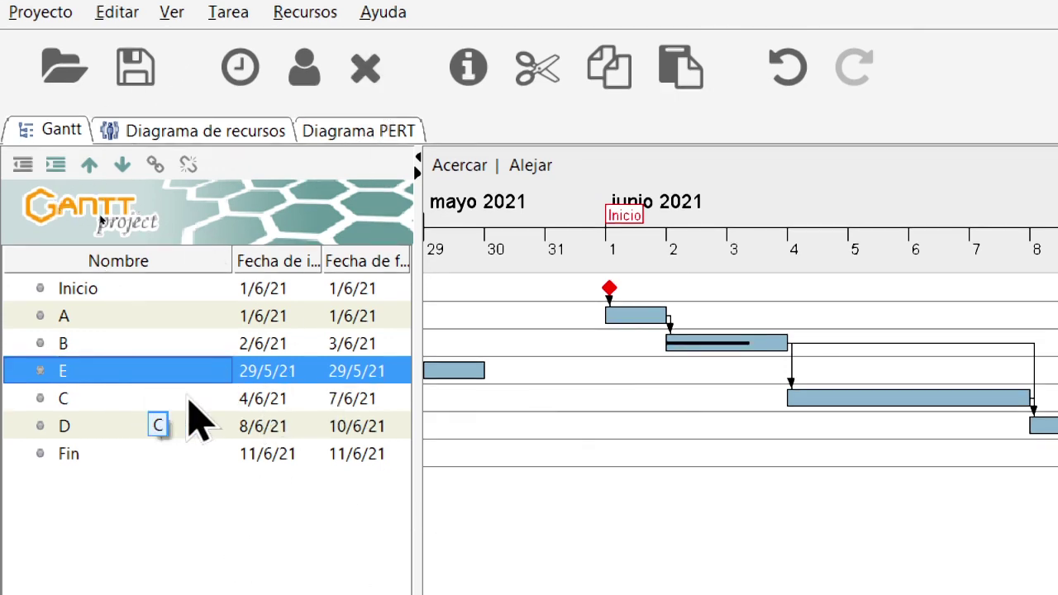
Step: Set the duration of task E to 3 in its properties
{"action": "double_click", "coordinate": [259, 372]}
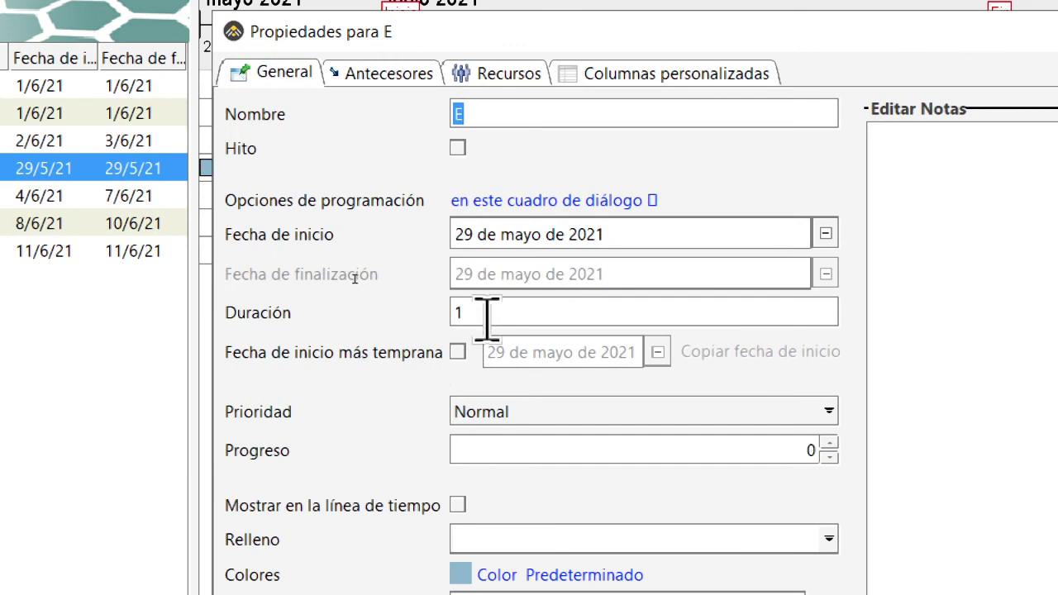
{"action": "left_click_drag", "start_coordinate": [484, 314], "coordinate": [424, 338]}
{"action": "type", "text": "5"}
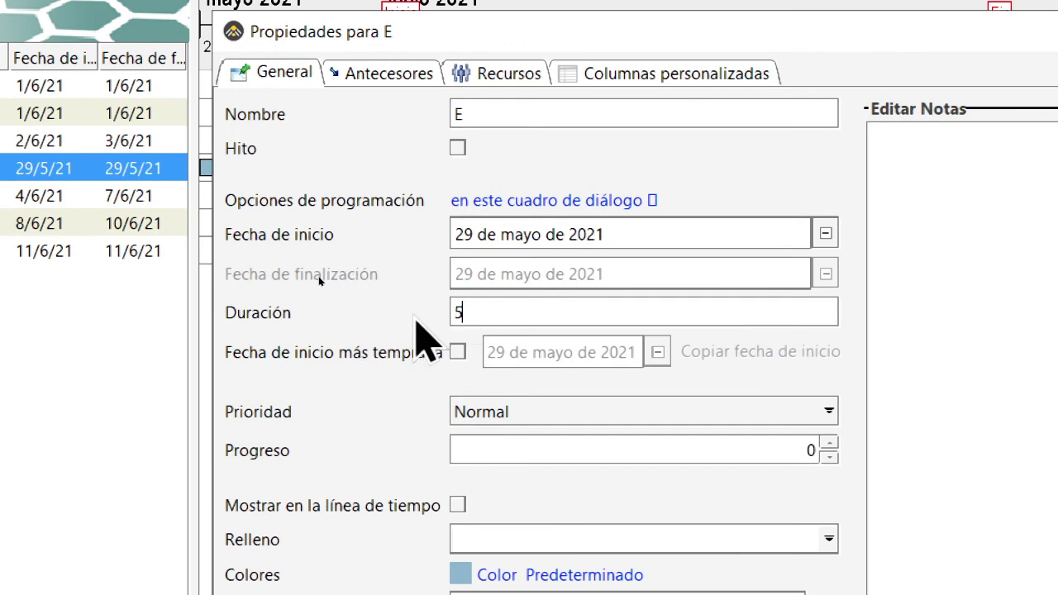
{"action": "key", "text": "BackSpace"}
{"action": "type", "text": "3"}
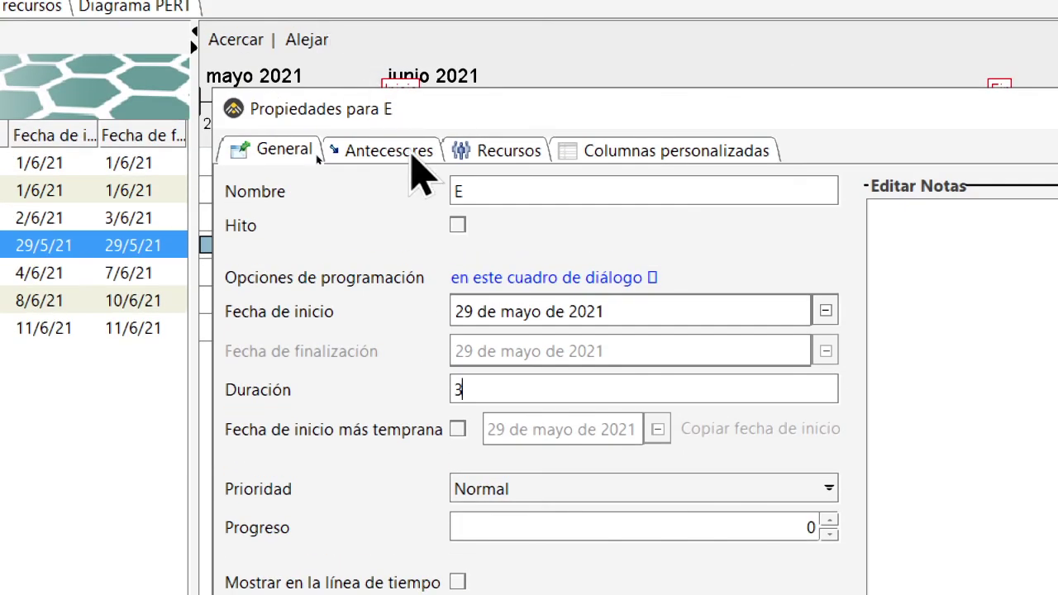
Step: Add B as a predecessor of task E and accept its properties
{"action": "left_click", "coordinate": [411, 73]}
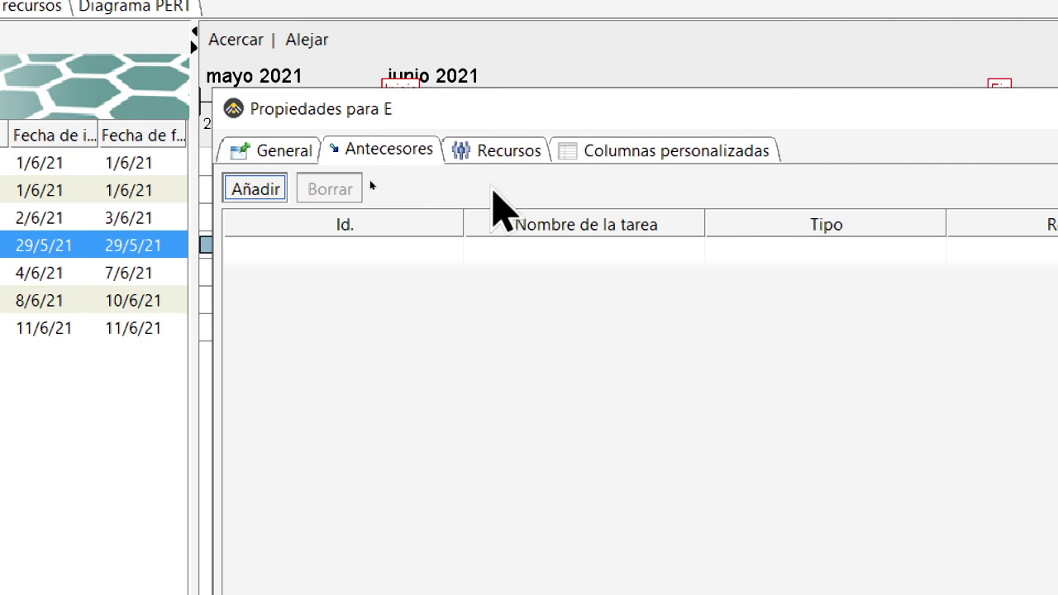
{"action": "left_click", "coordinate": [273, 189]}
{"action": "left_click", "coordinate": [671, 258]}
{"action": "left_click", "coordinate": [635, 356]}
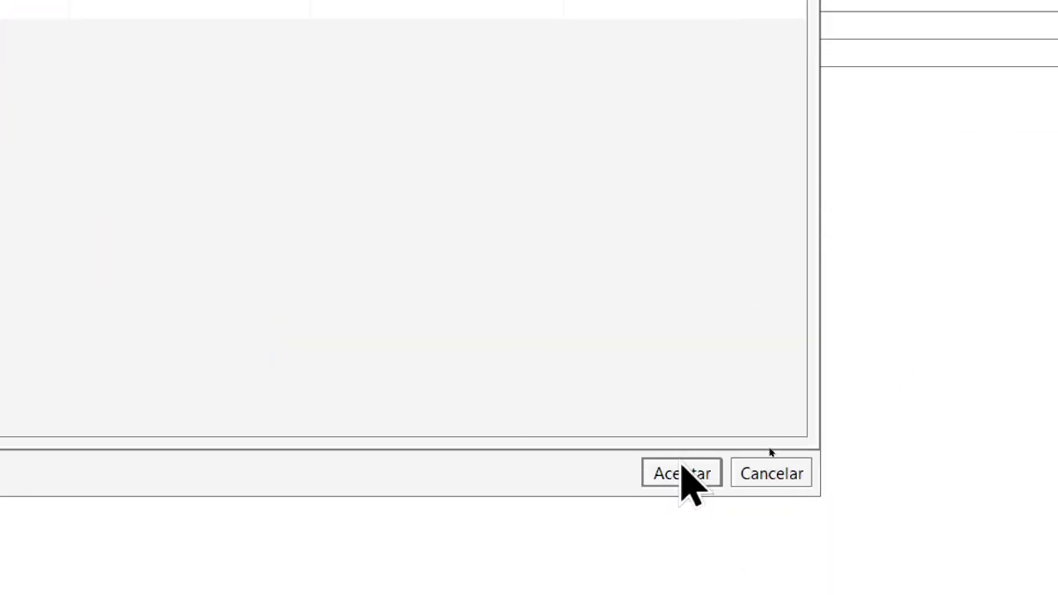
{"action": "left_click", "coordinate": [679, 471]}
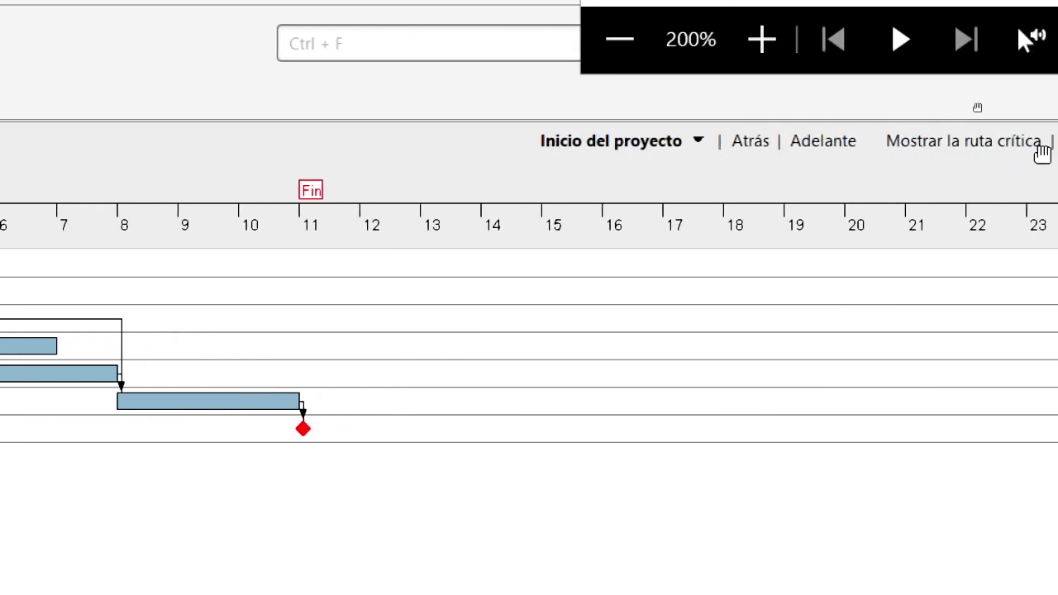
Step: Show the critical path on the full Gantt chart, hide it again and start switching to another open window
{"action": "left_click", "coordinate": [1017, 143]}
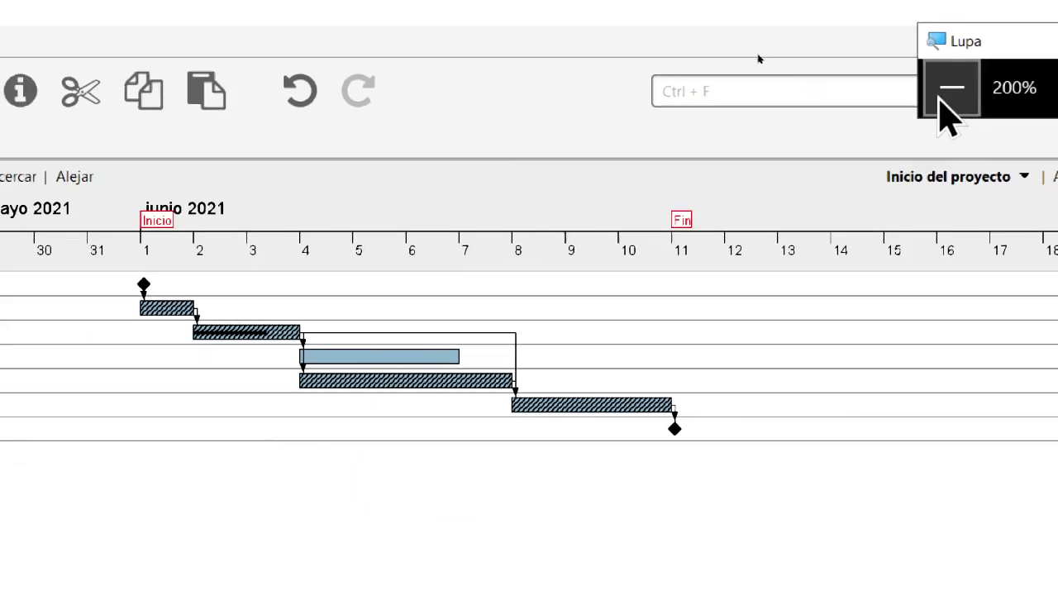
{"action": "left_click", "coordinate": [950, 89]}
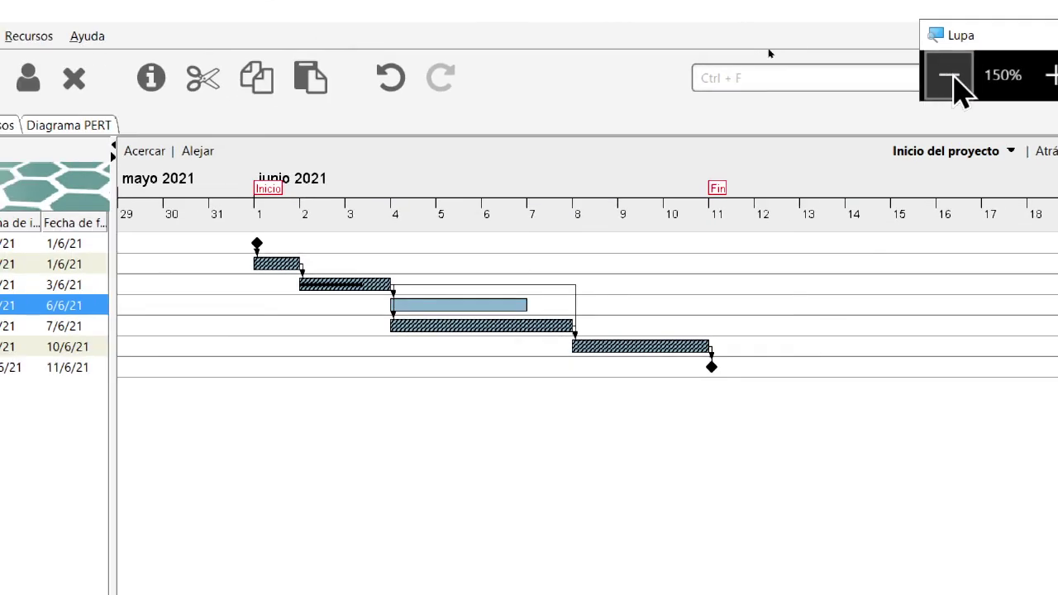
{"action": "left_click", "coordinate": [950, 76]}
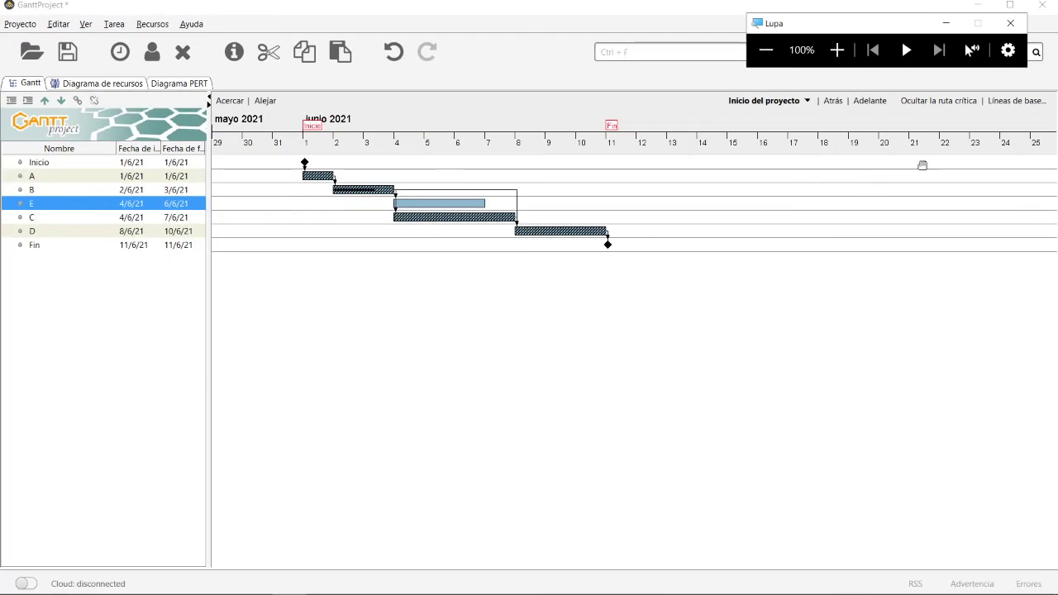
{"action": "left_click", "coordinate": [963, 103]}
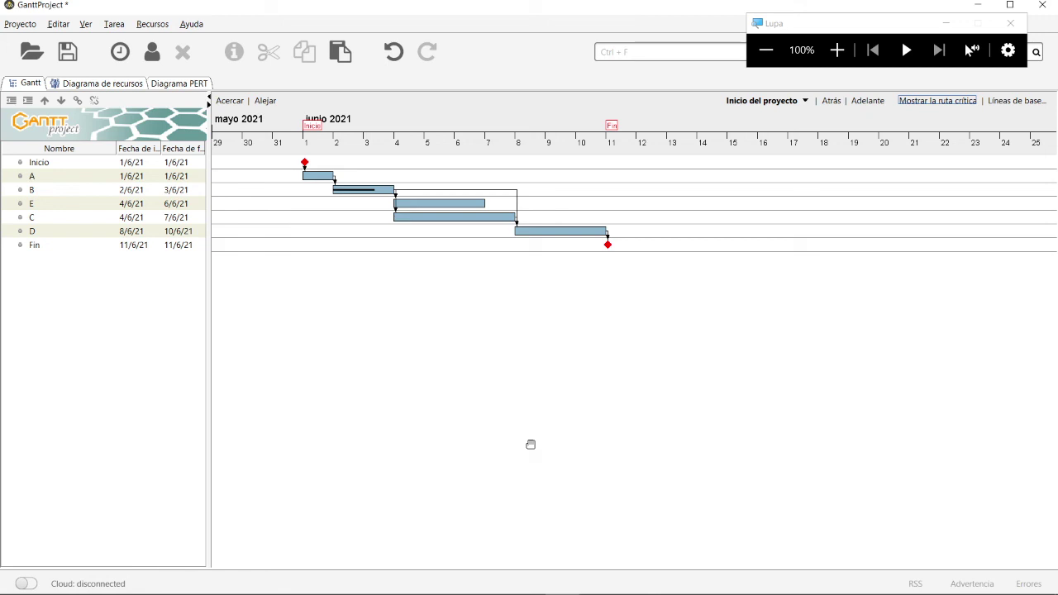
{"action": "key", "text": "alt+Tab"}
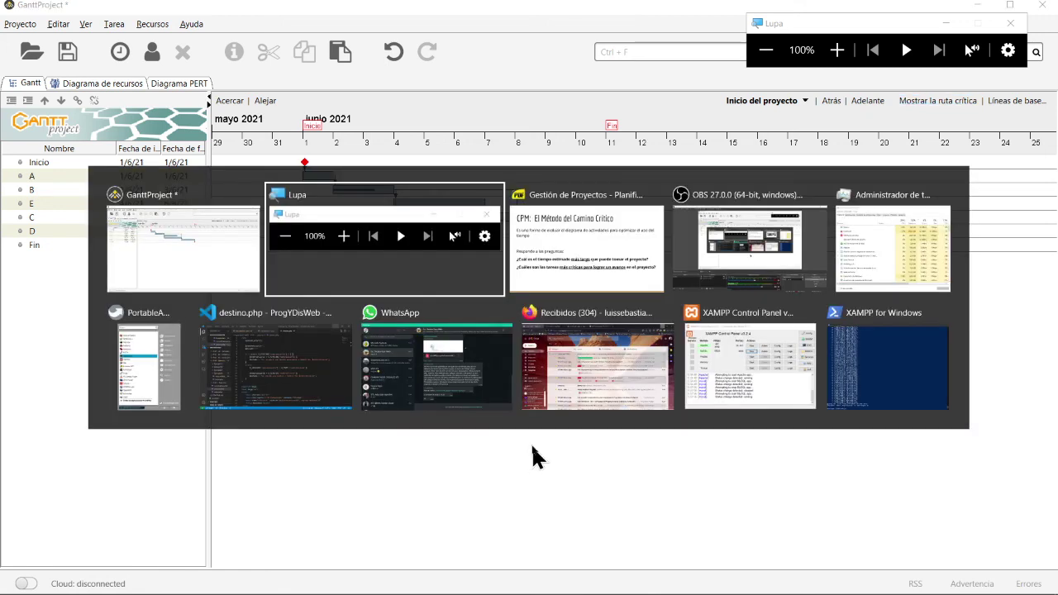